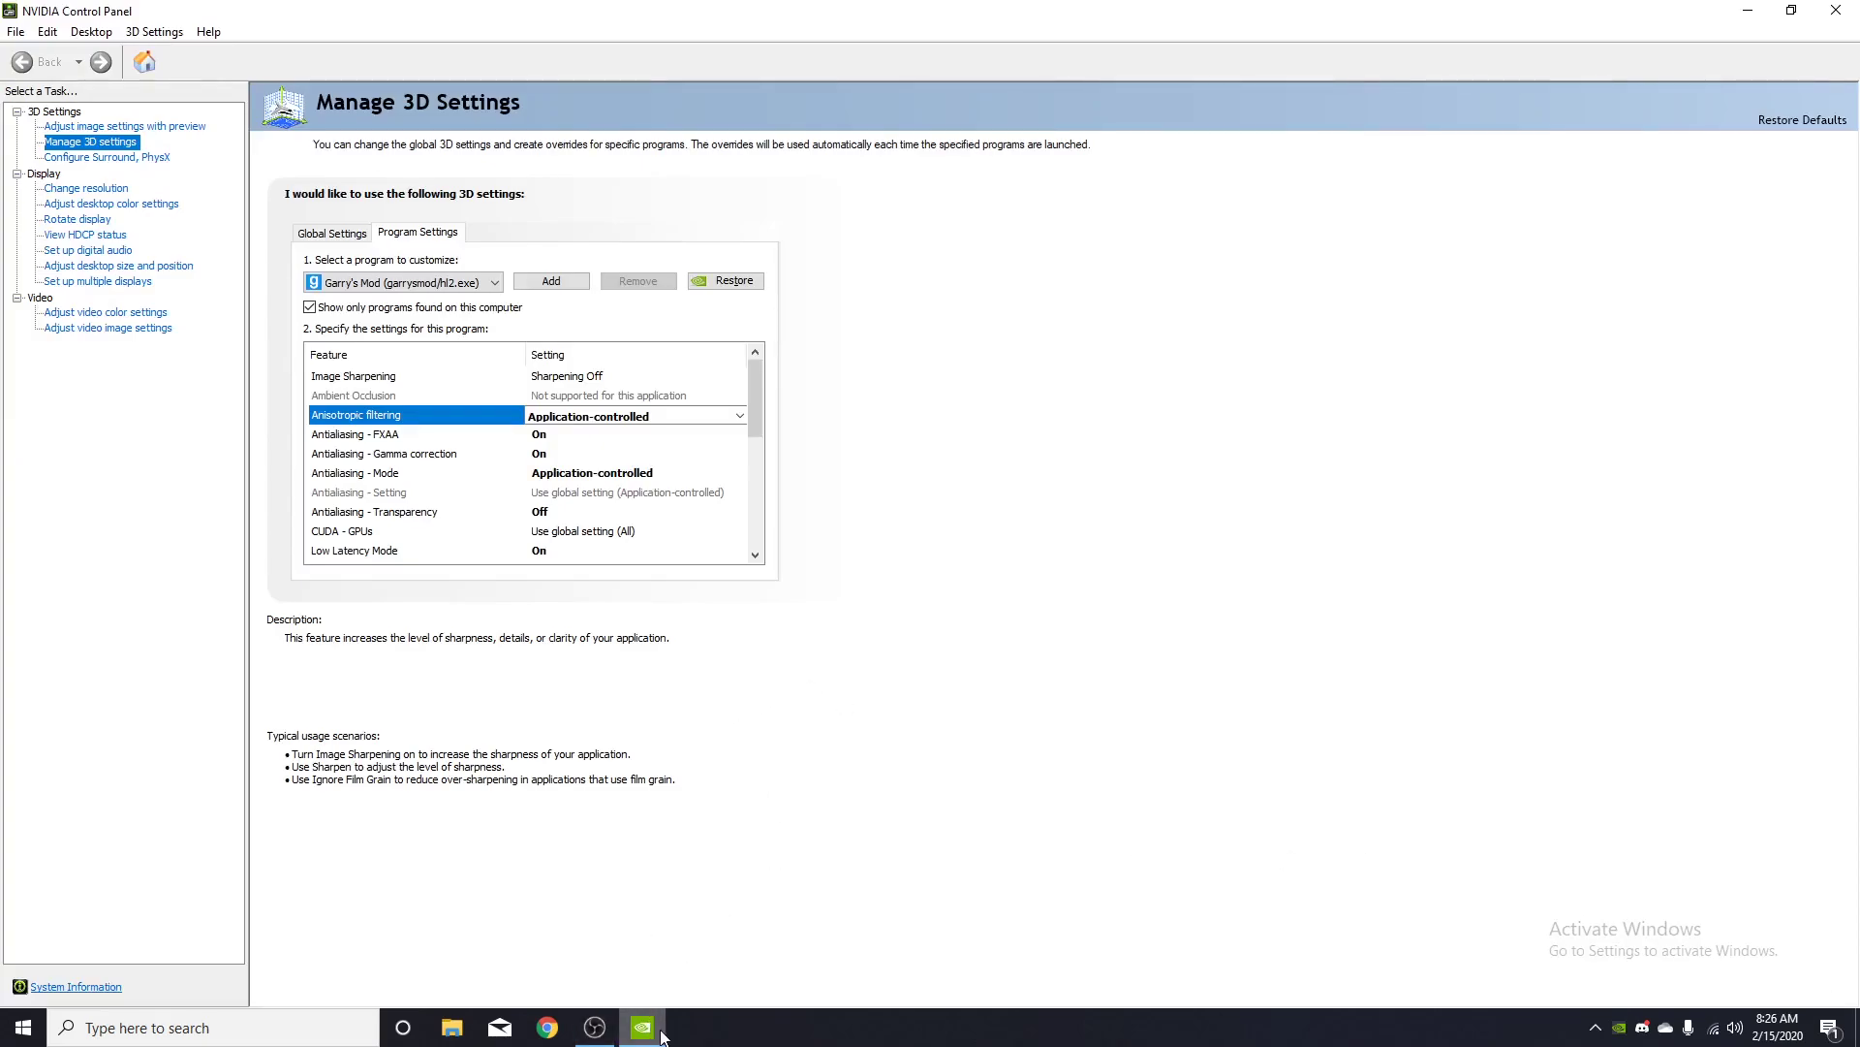
Minimize NVIDIA Control Panel, then relaunch it from the NVIDIA icon in the system tray.
{"action": "left_click", "coordinate": [1855, 1027]}
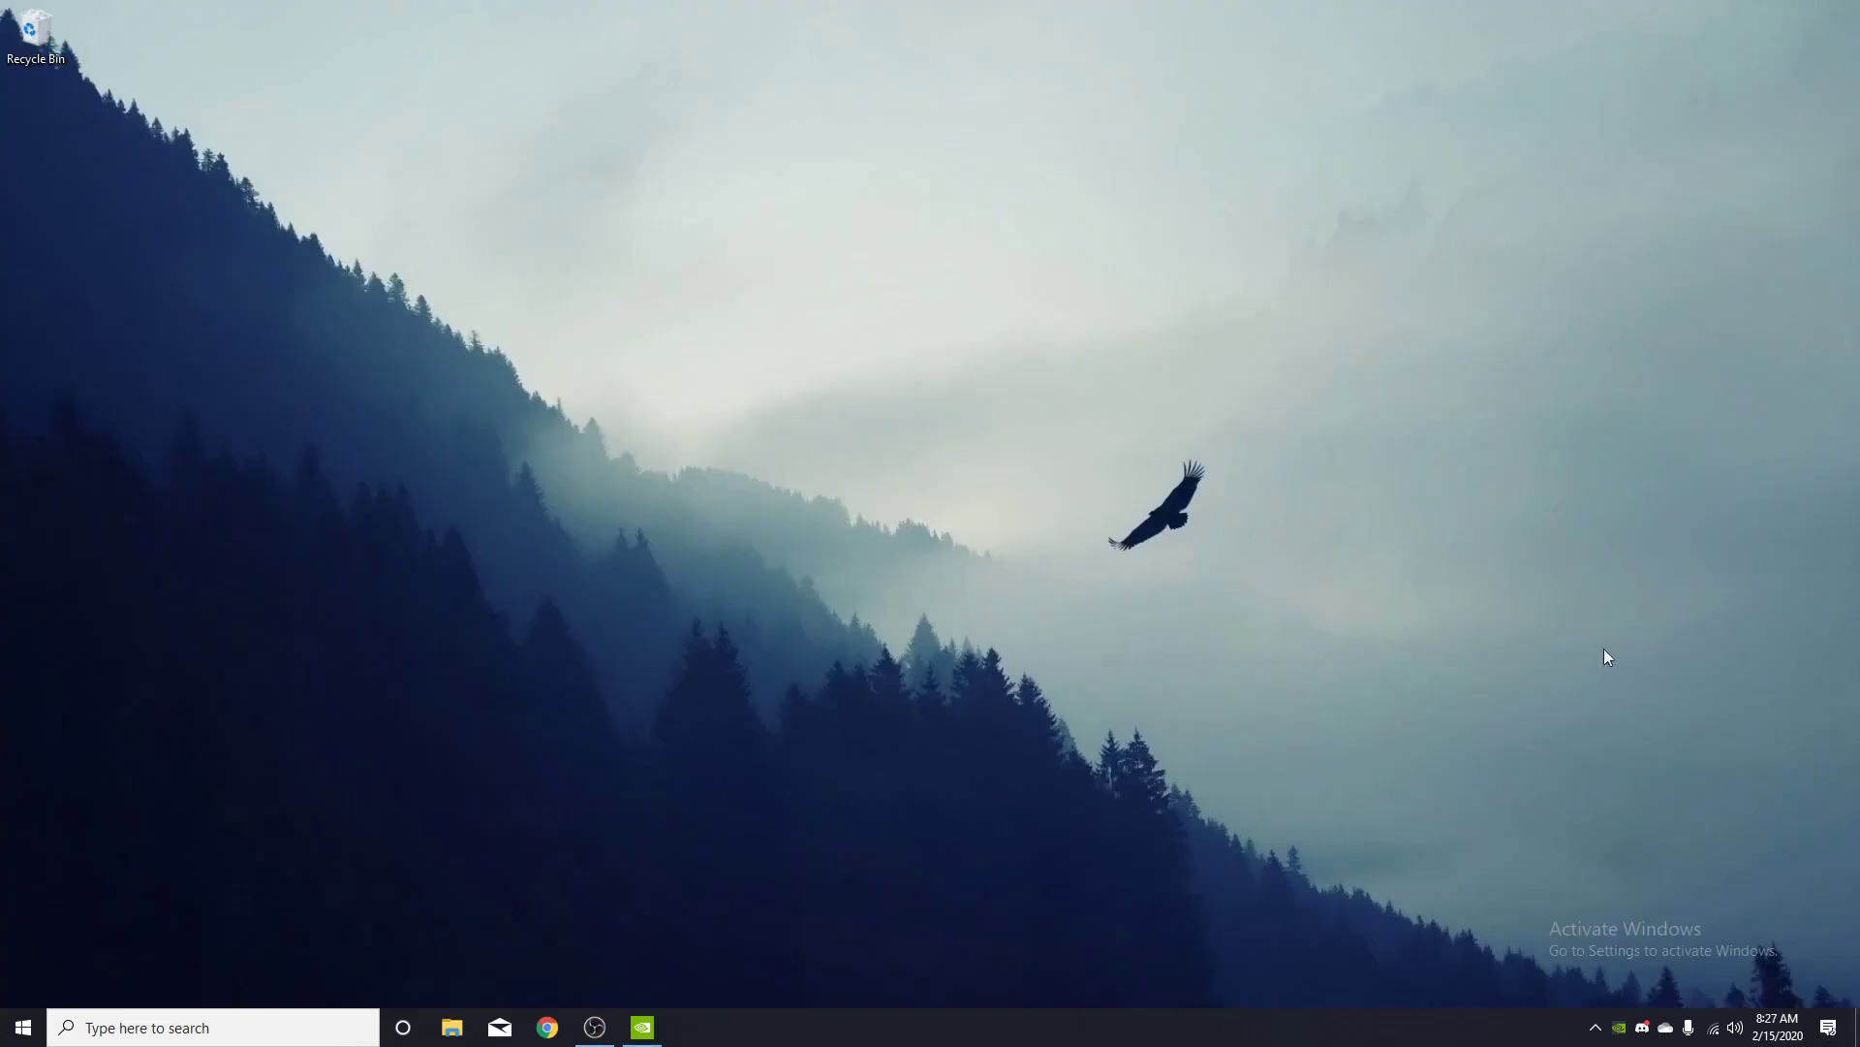
{"action": "right_click", "coordinate": [644, 548]}
{"action": "left_click", "coordinate": [1338, 916]}
{"action": "left_click", "coordinate": [1591, 1030]}
{"action": "right_click", "coordinate": [1619, 1027]}
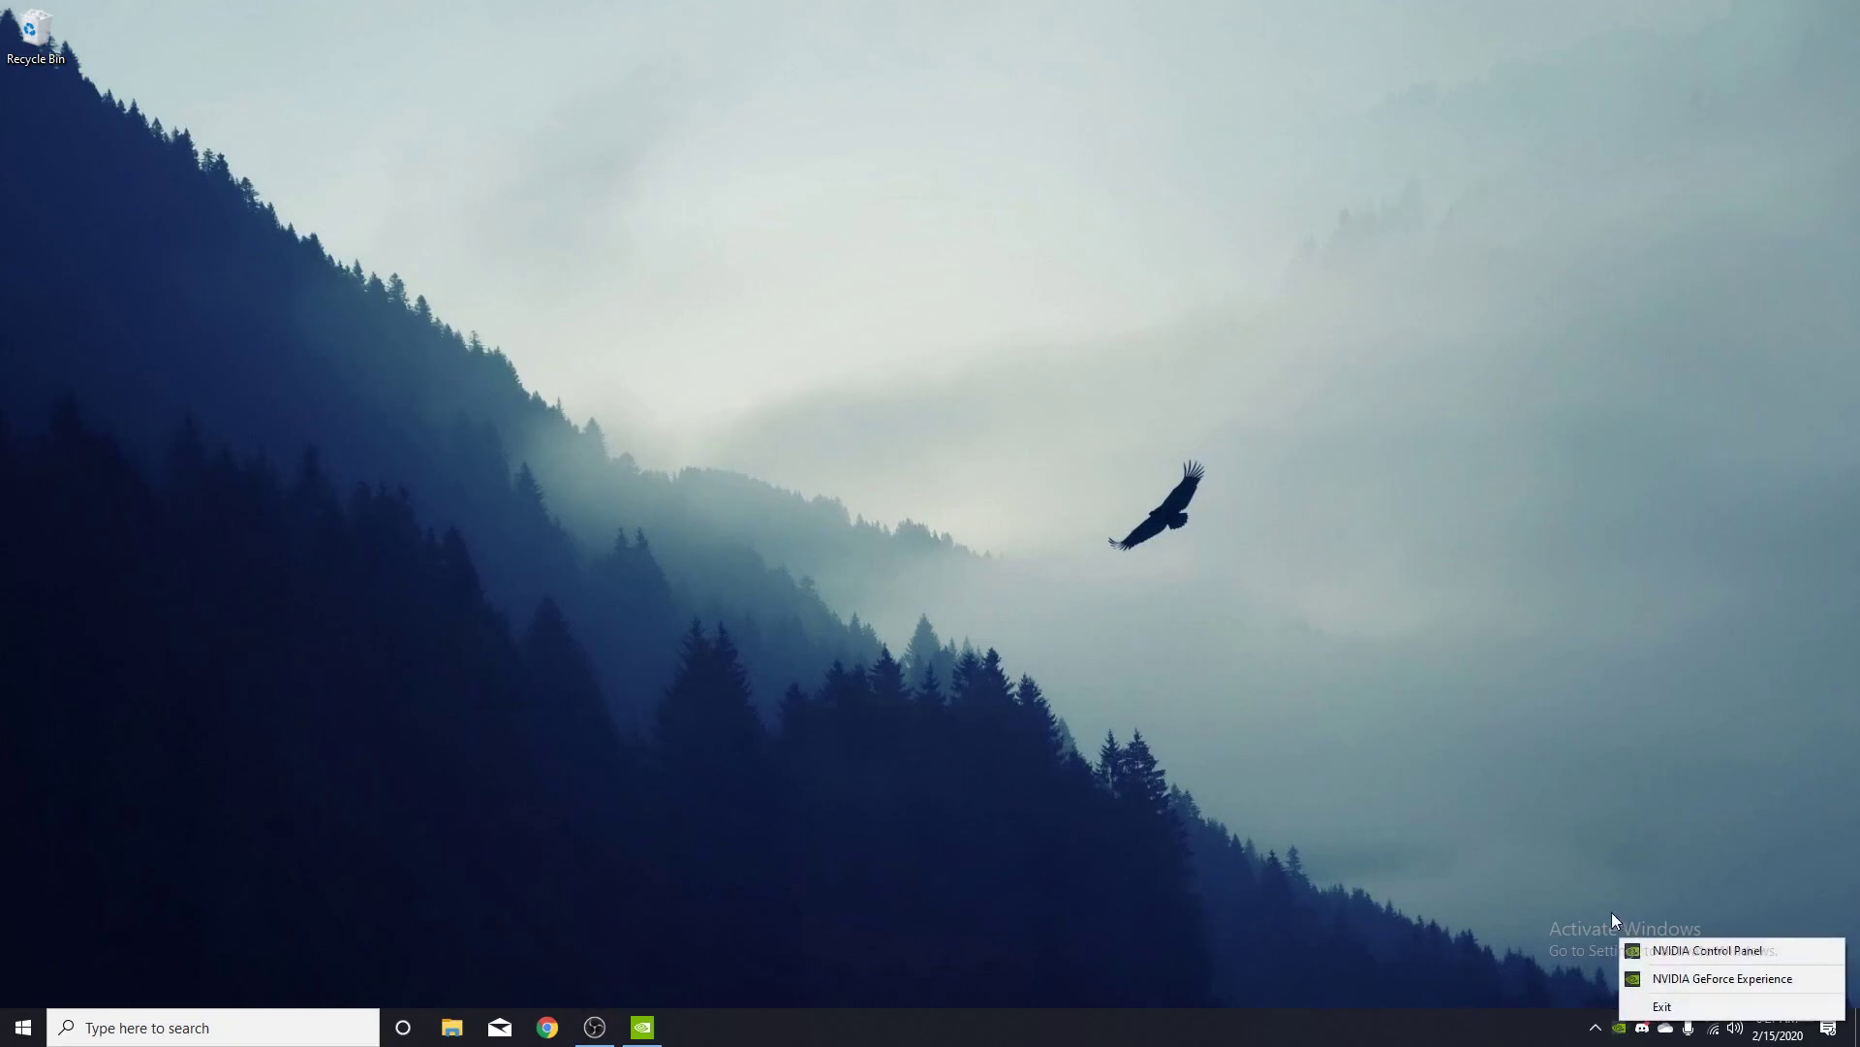
{"action": "left_click", "coordinate": [1734, 951]}
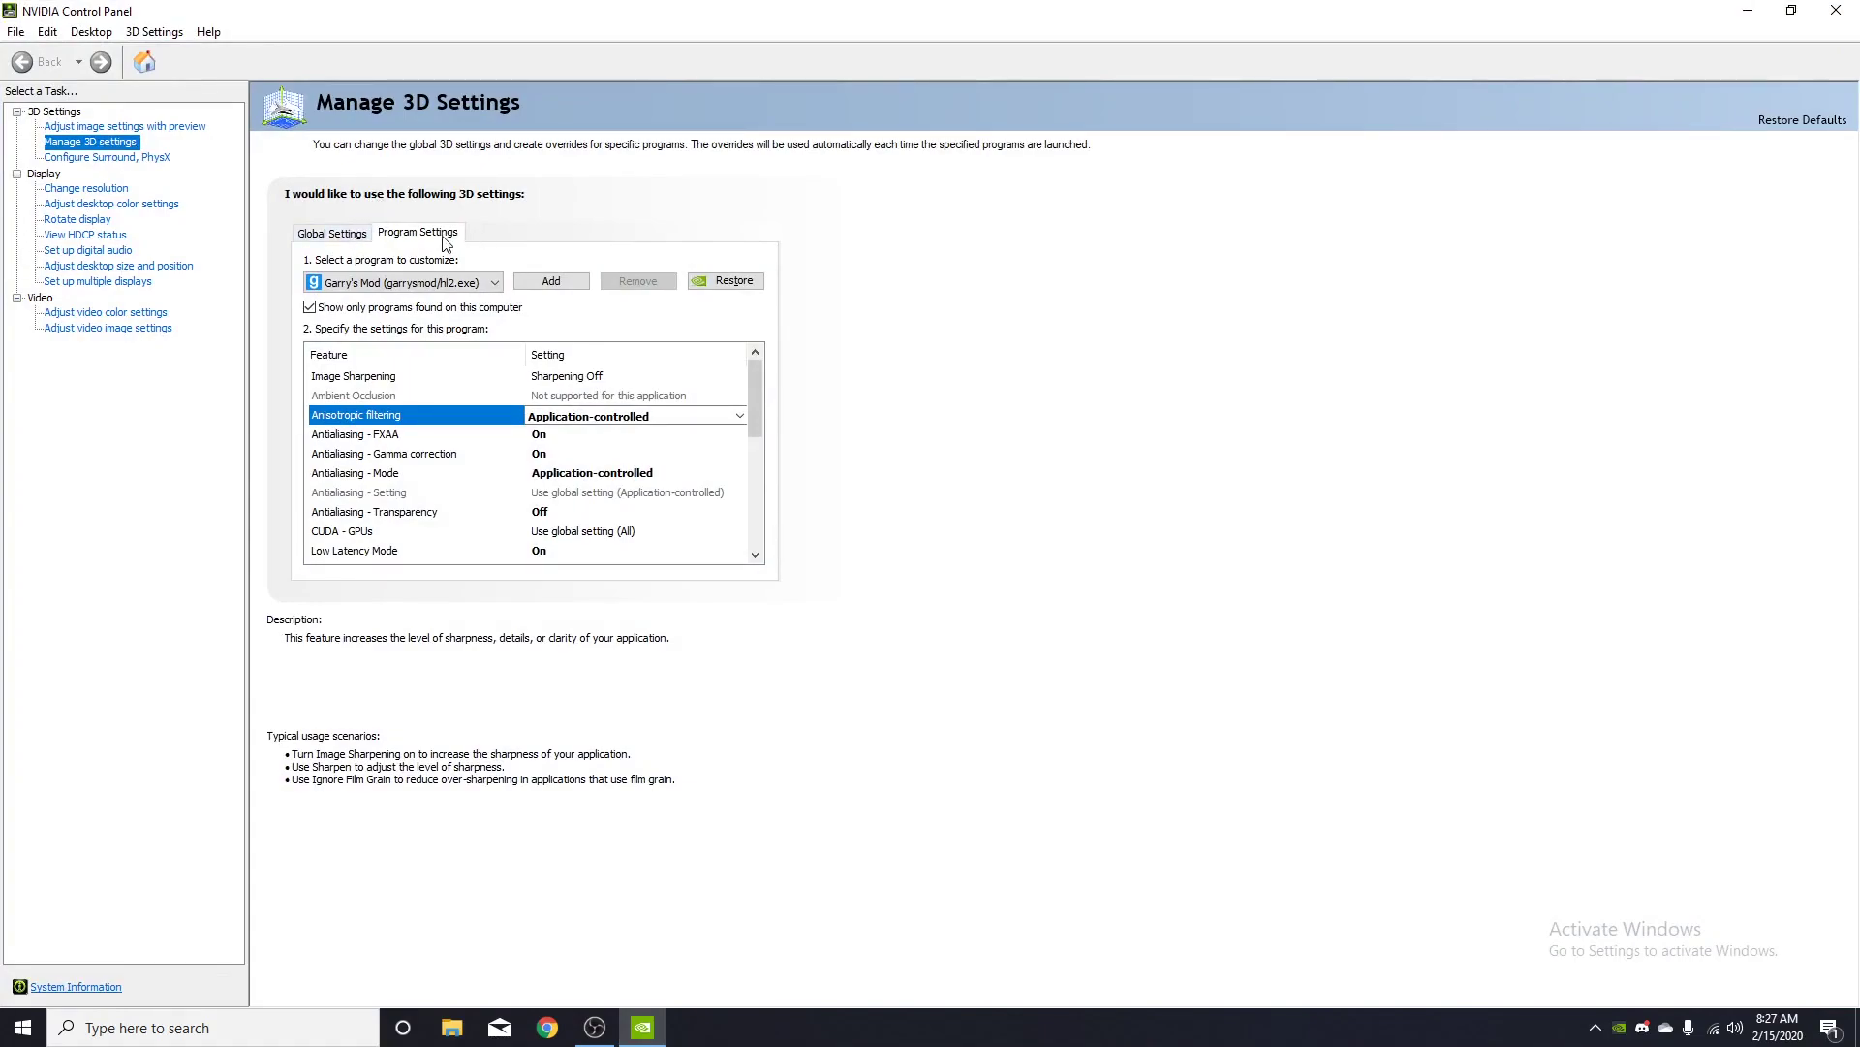
{"action": "left_click", "coordinate": [353, 283]}
{"action": "left_click", "coordinate": [354, 283]}
{"action": "left_click", "coordinate": [355, 282]}
{"action": "left_click", "coordinate": [355, 286]}
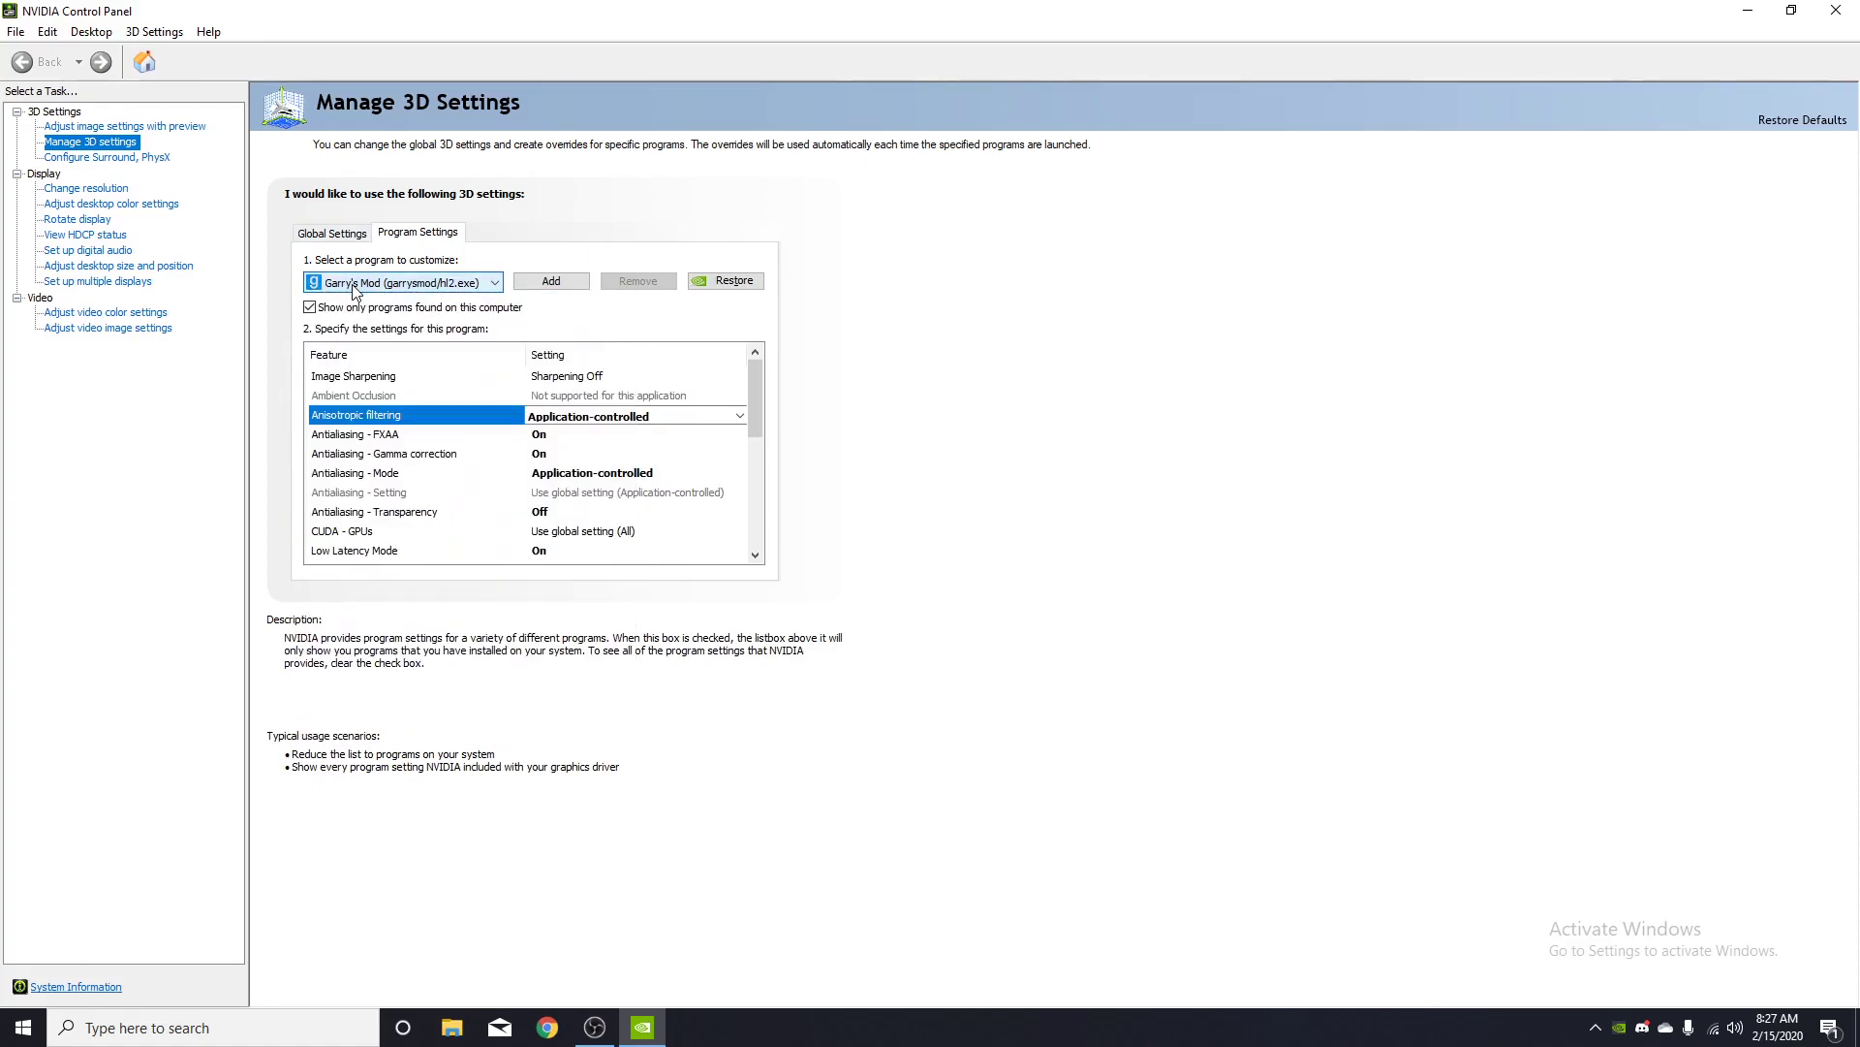
{"action": "left_click", "coordinate": [356, 288]}
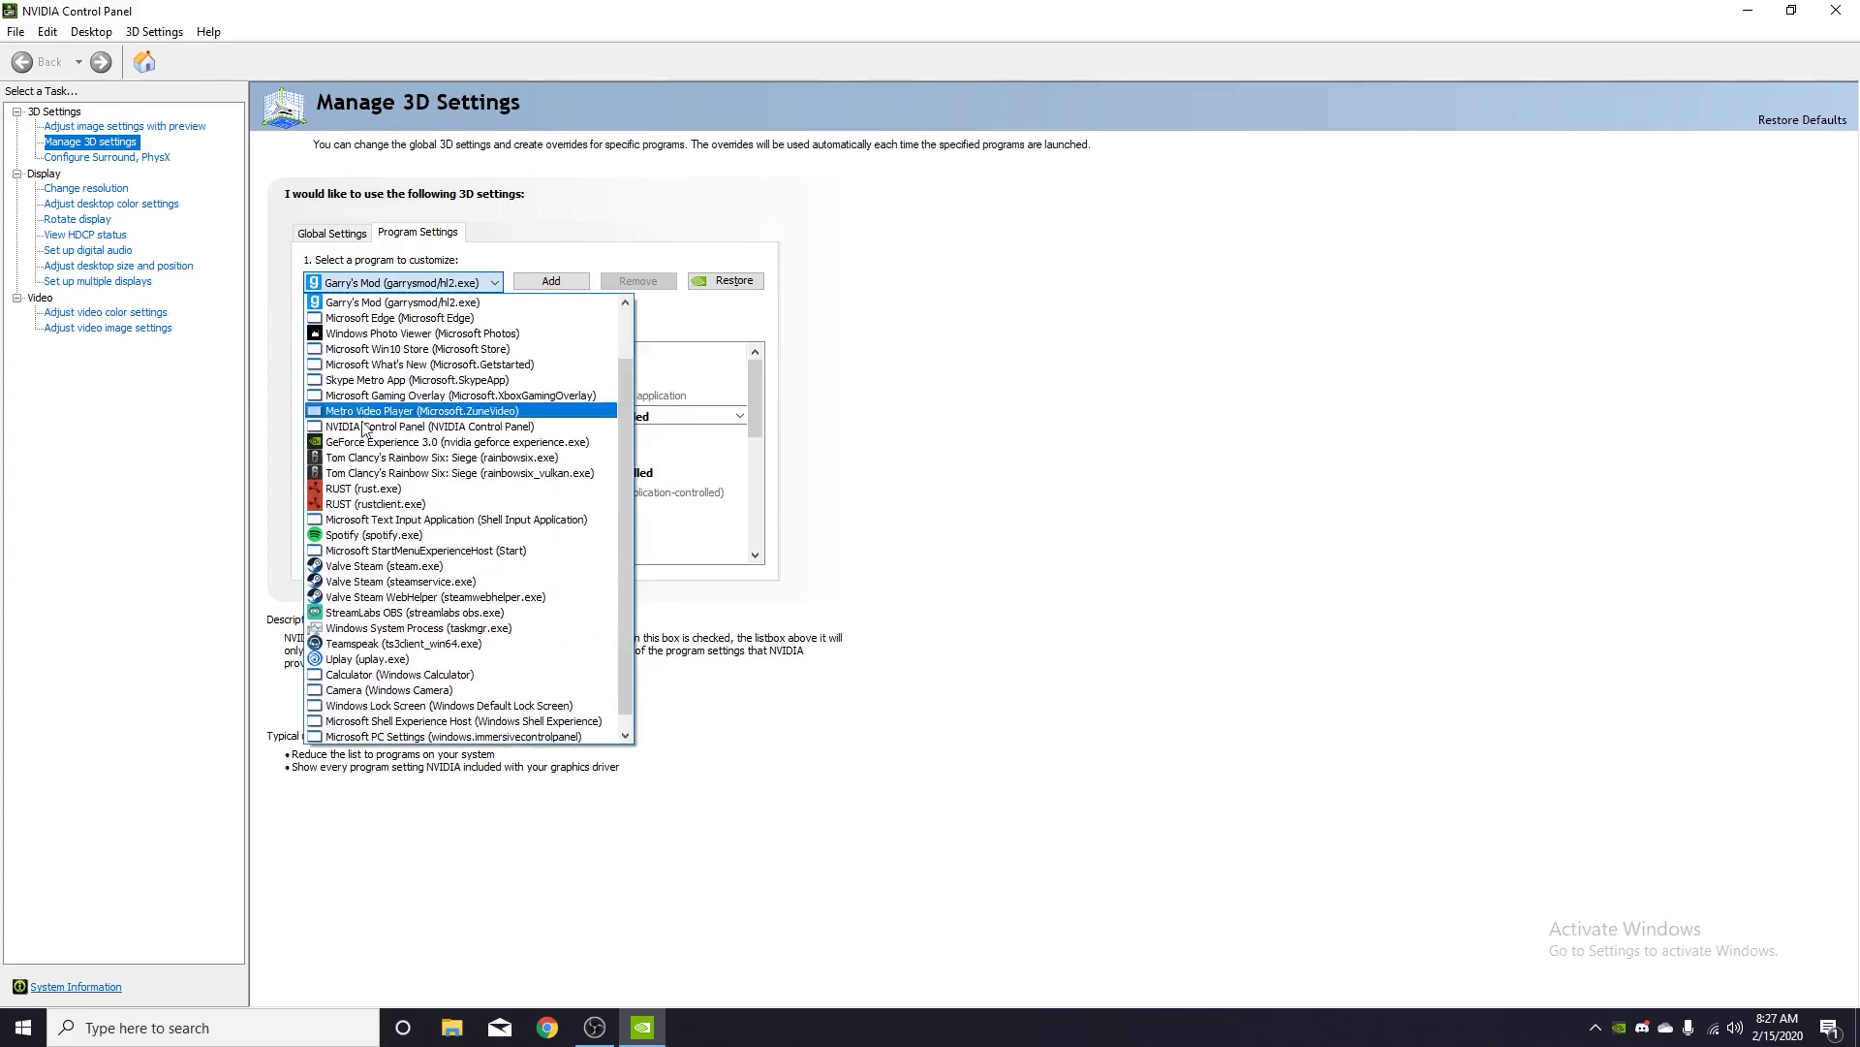
{"action": "scroll", "coordinate": [358, 308], "scroll_direction": "up", "scroll_amount": 2}
{"action": "left_click", "coordinate": [357, 283]}
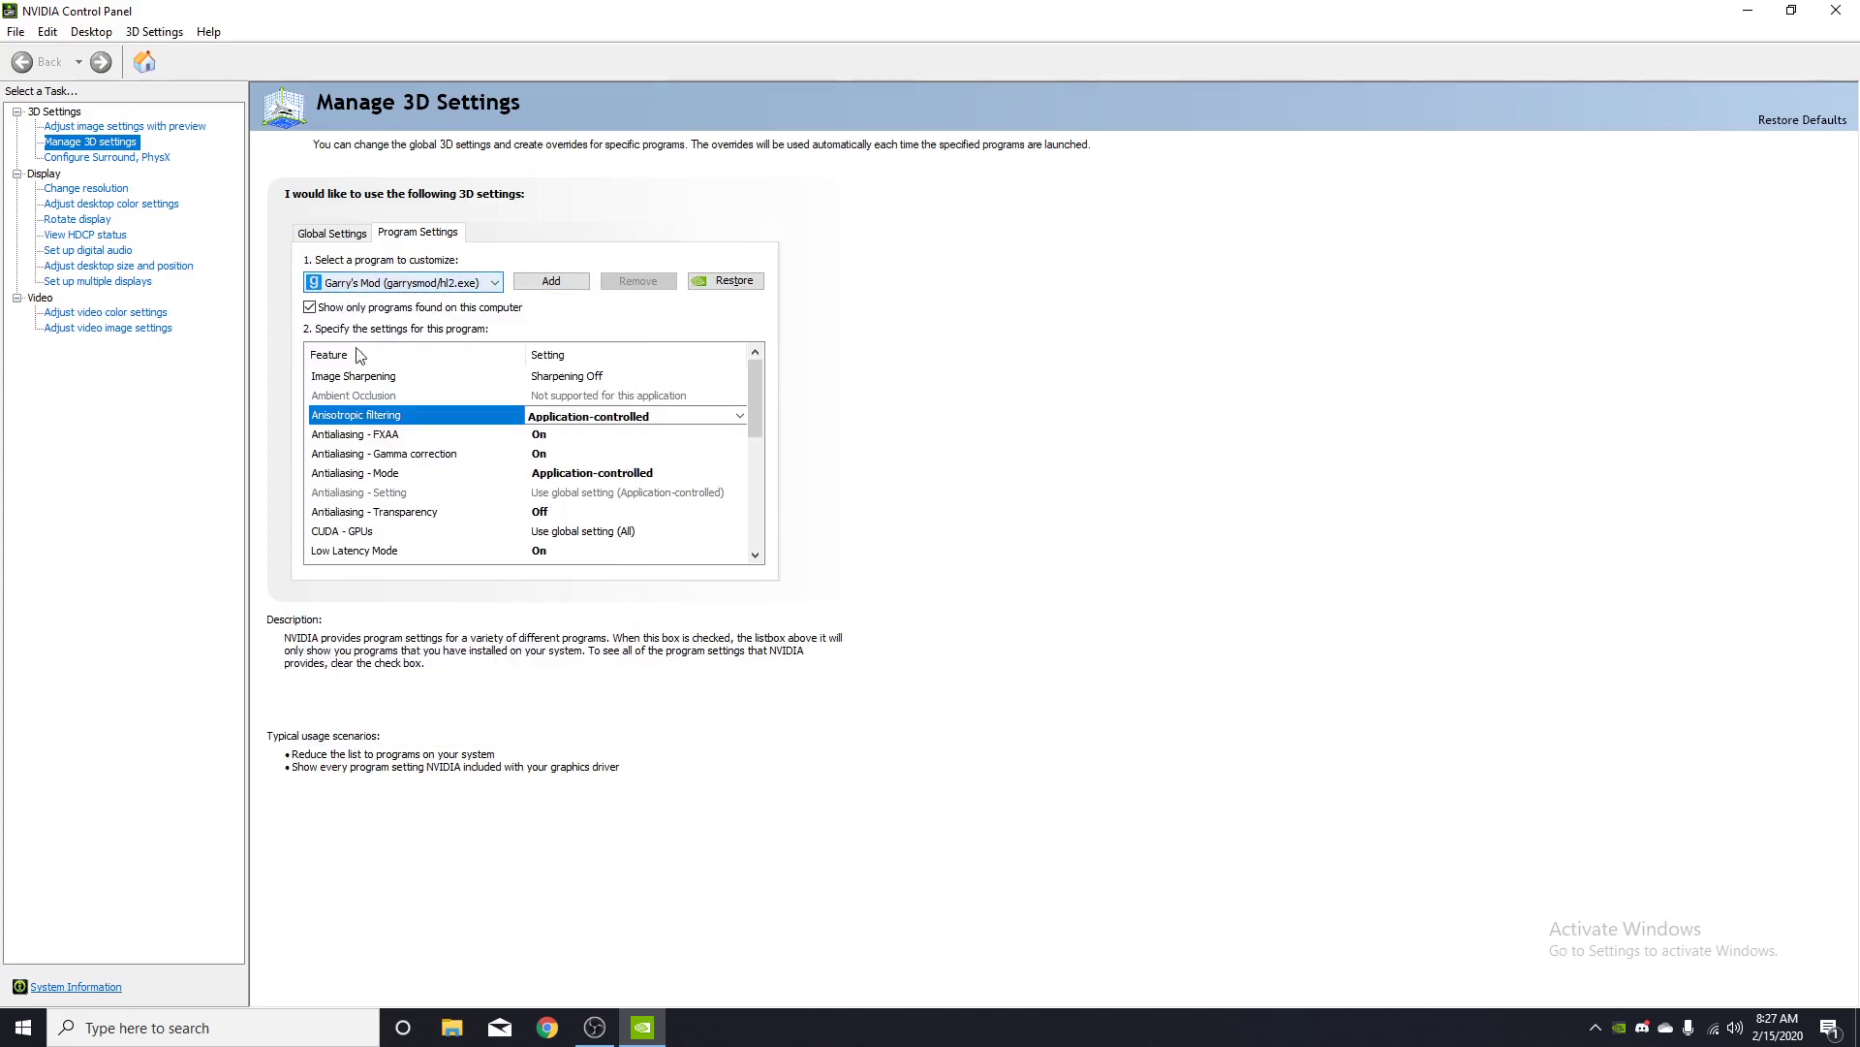
{"action": "left_click", "coordinate": [420, 285]}
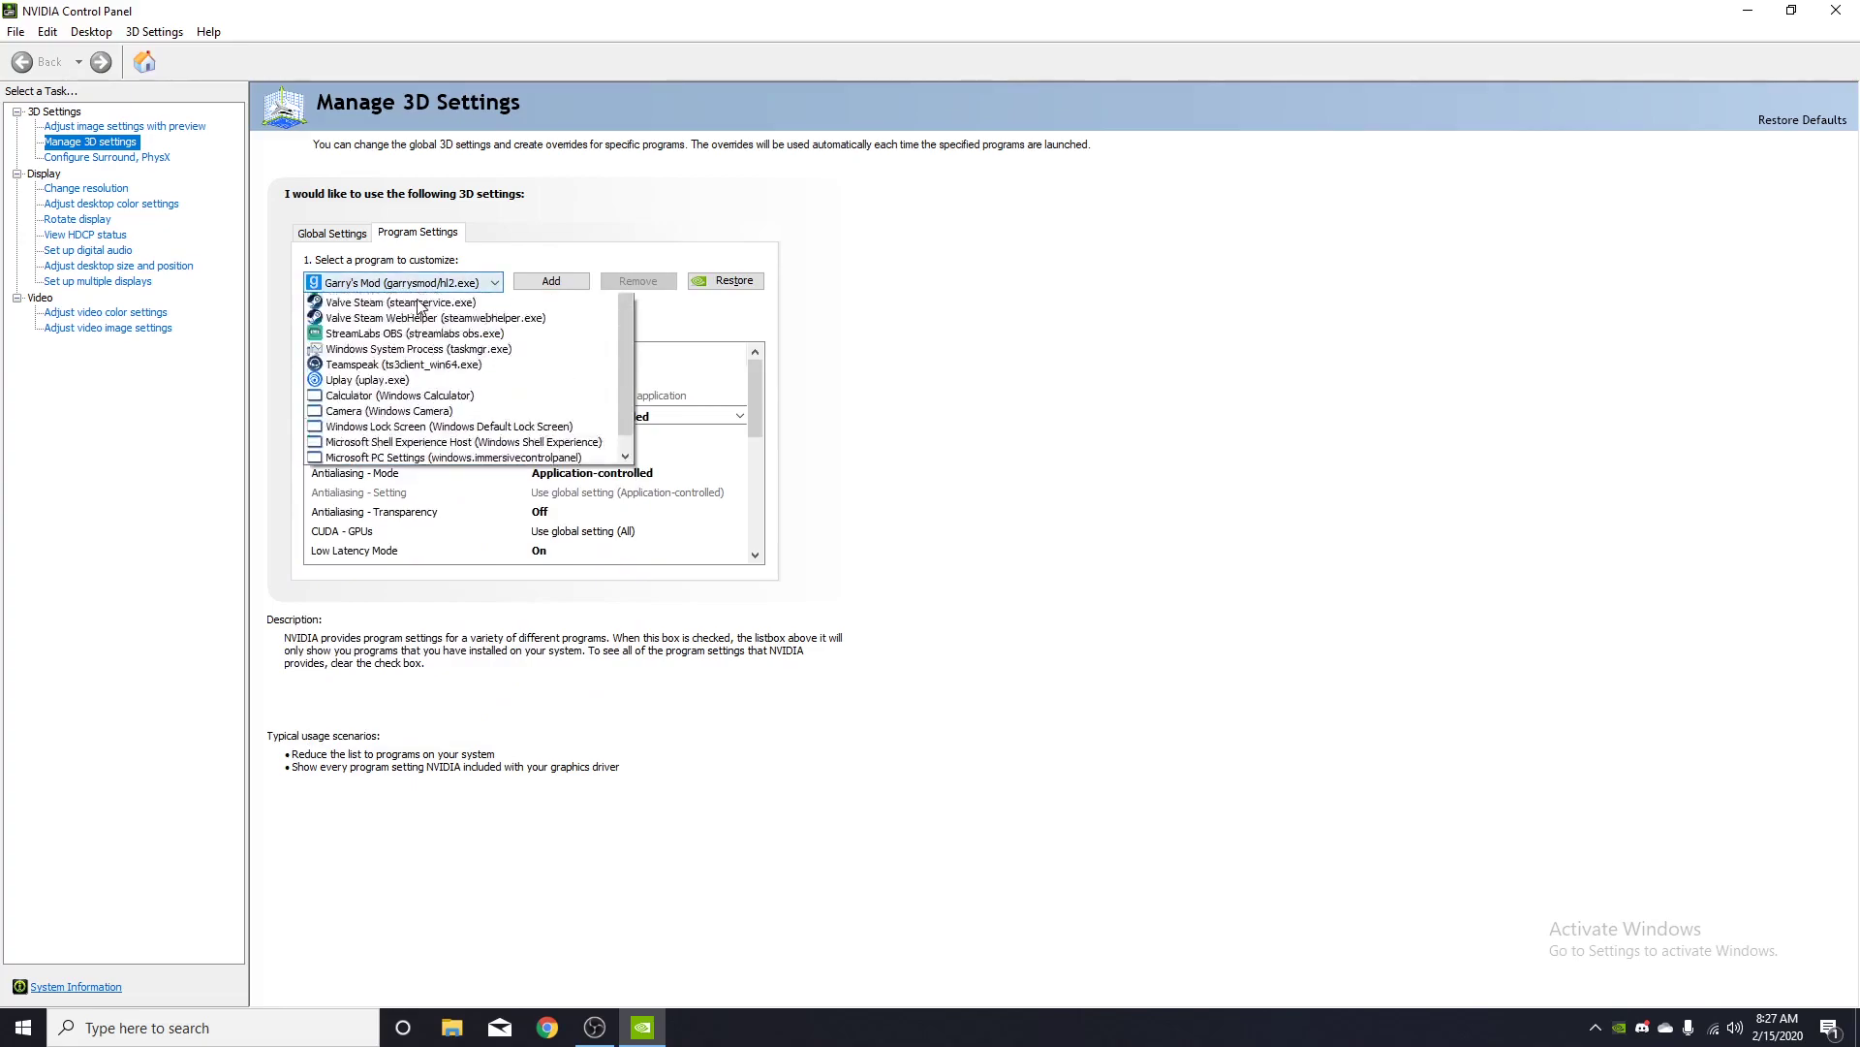
{"action": "left_click", "coordinate": [387, 283]}
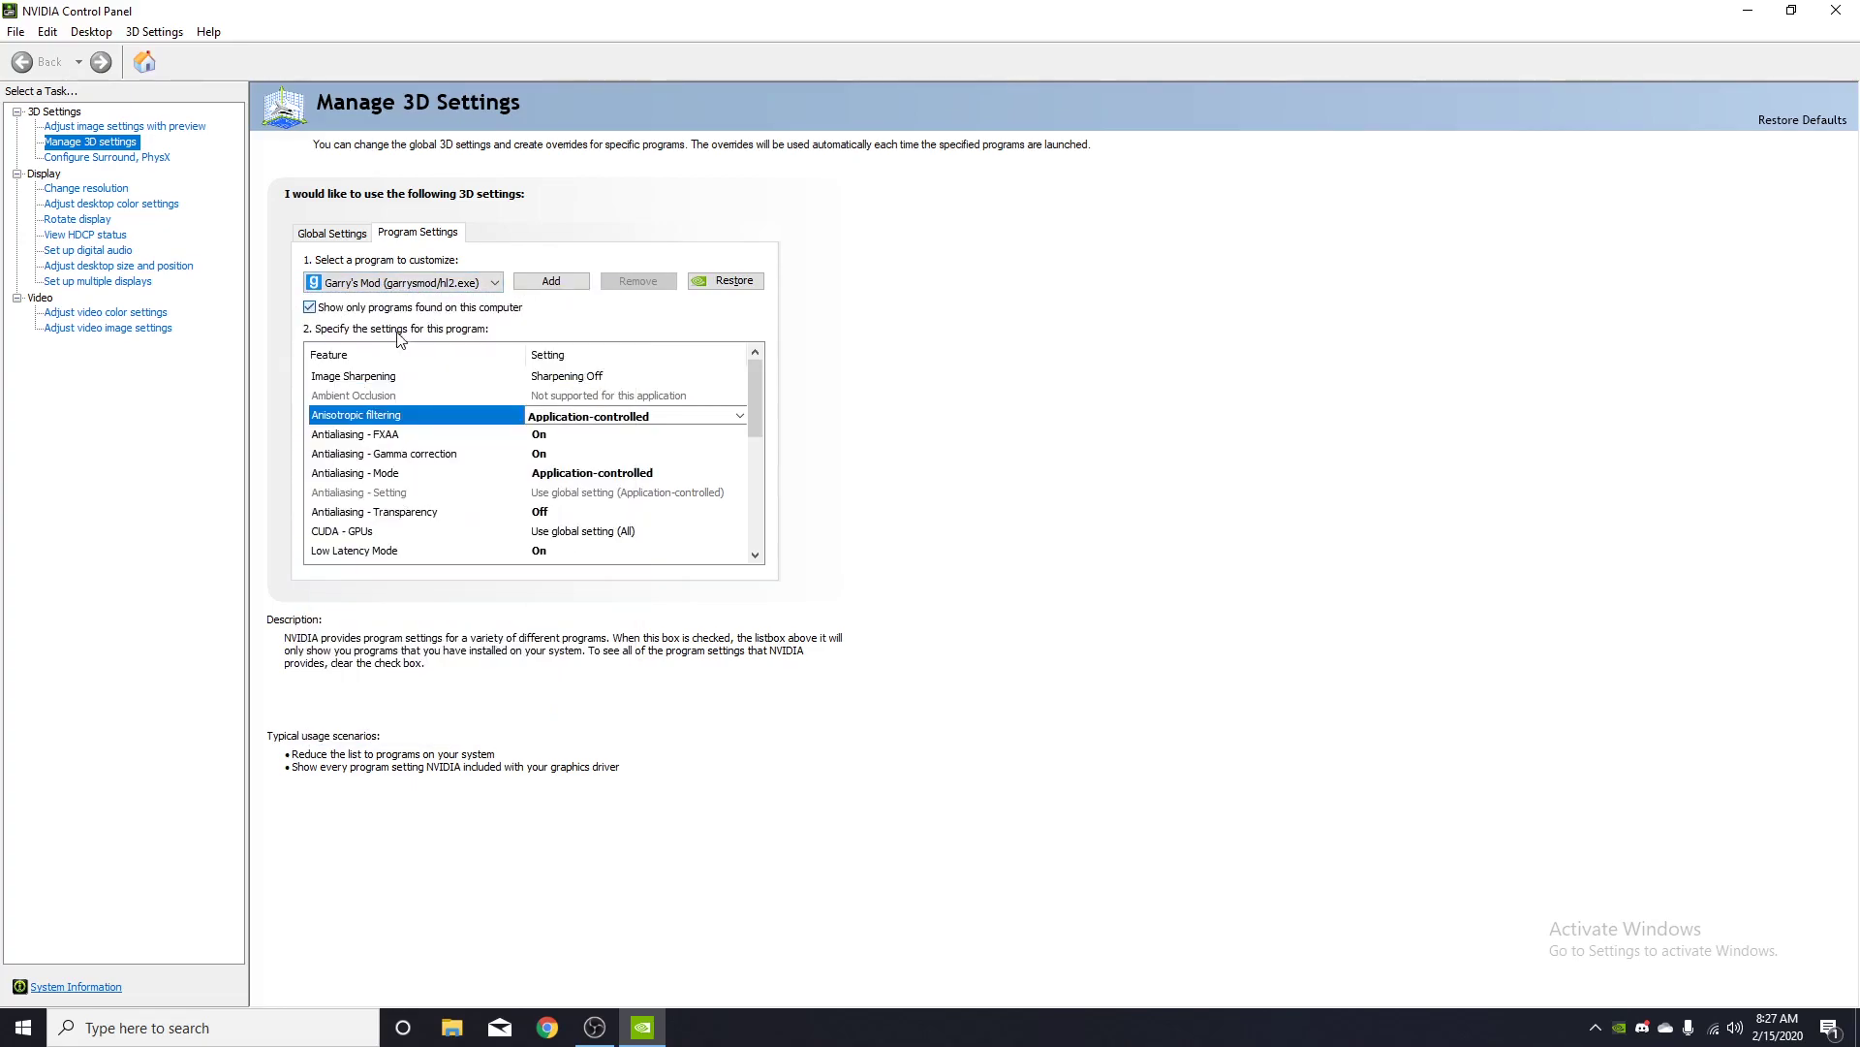
{"action": "left_click", "coordinate": [469, 285]}
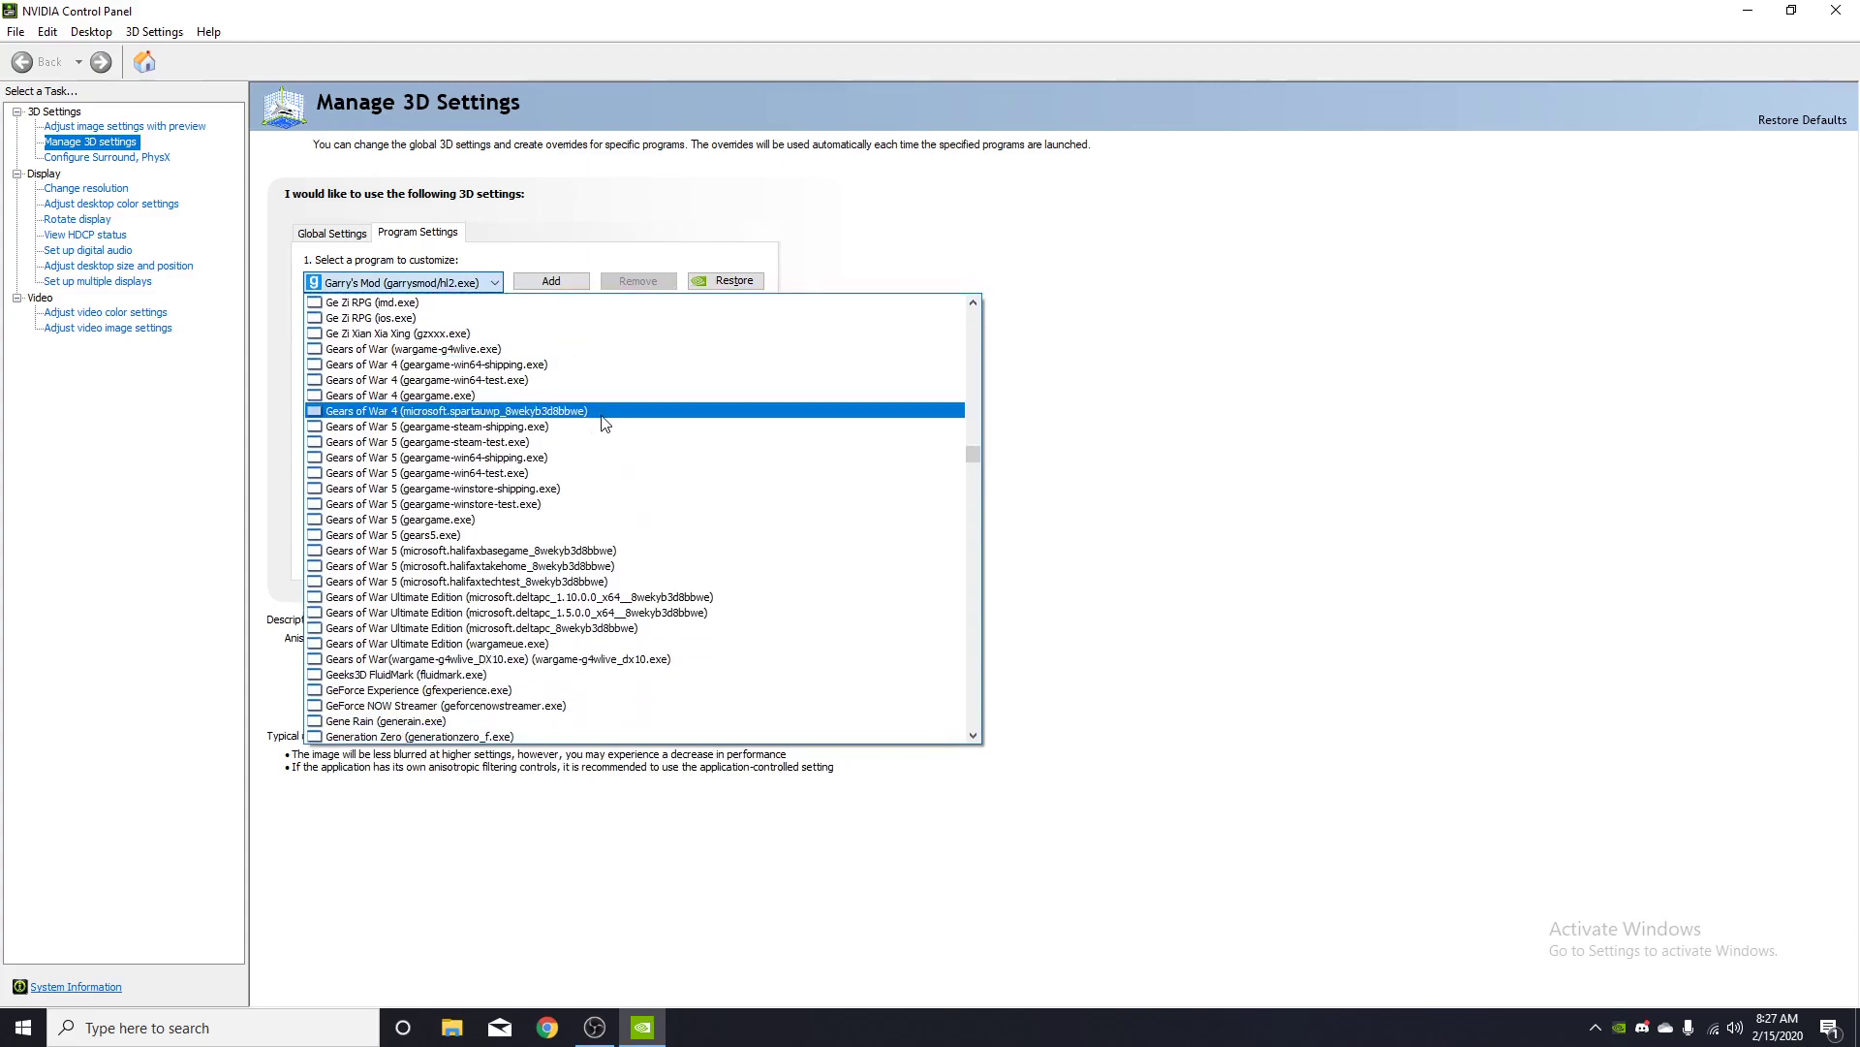
{"action": "scroll", "coordinate": [543, 465], "scroll_direction": "down", "scroll_amount": 9}
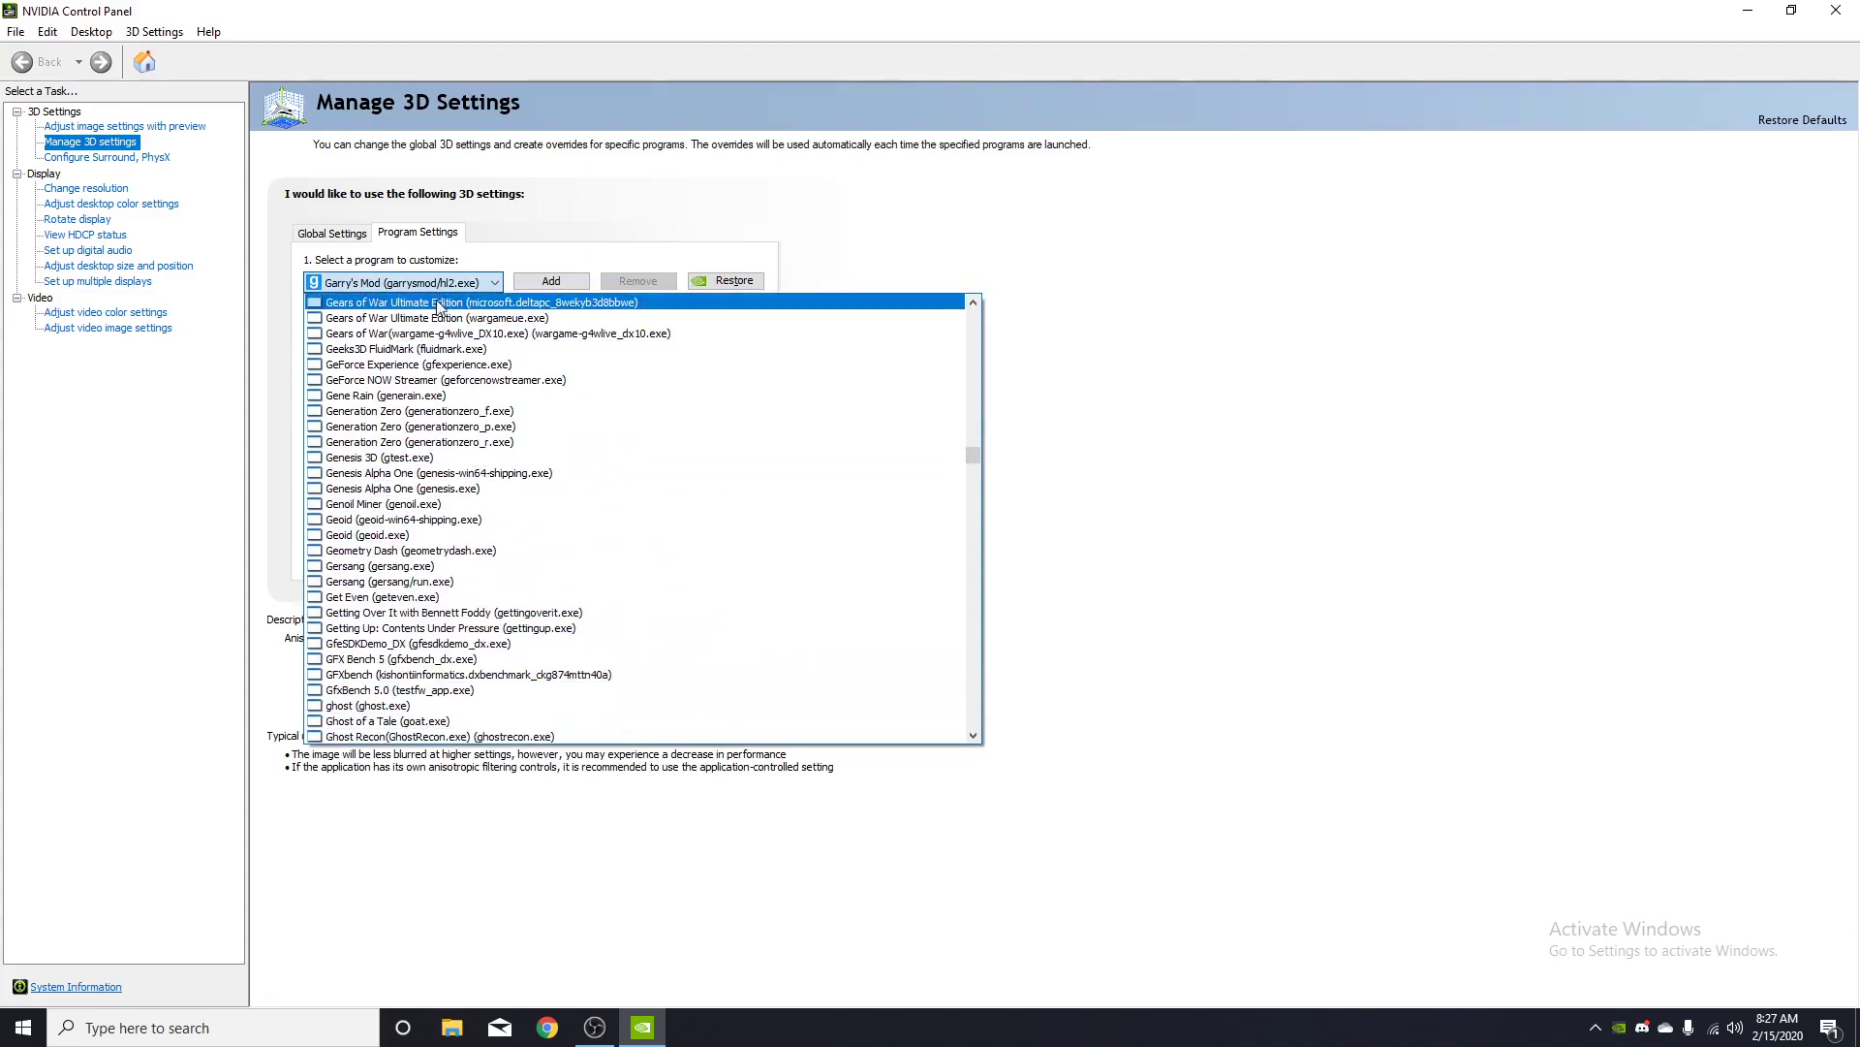
{"action": "left_click", "coordinate": [426, 283]}
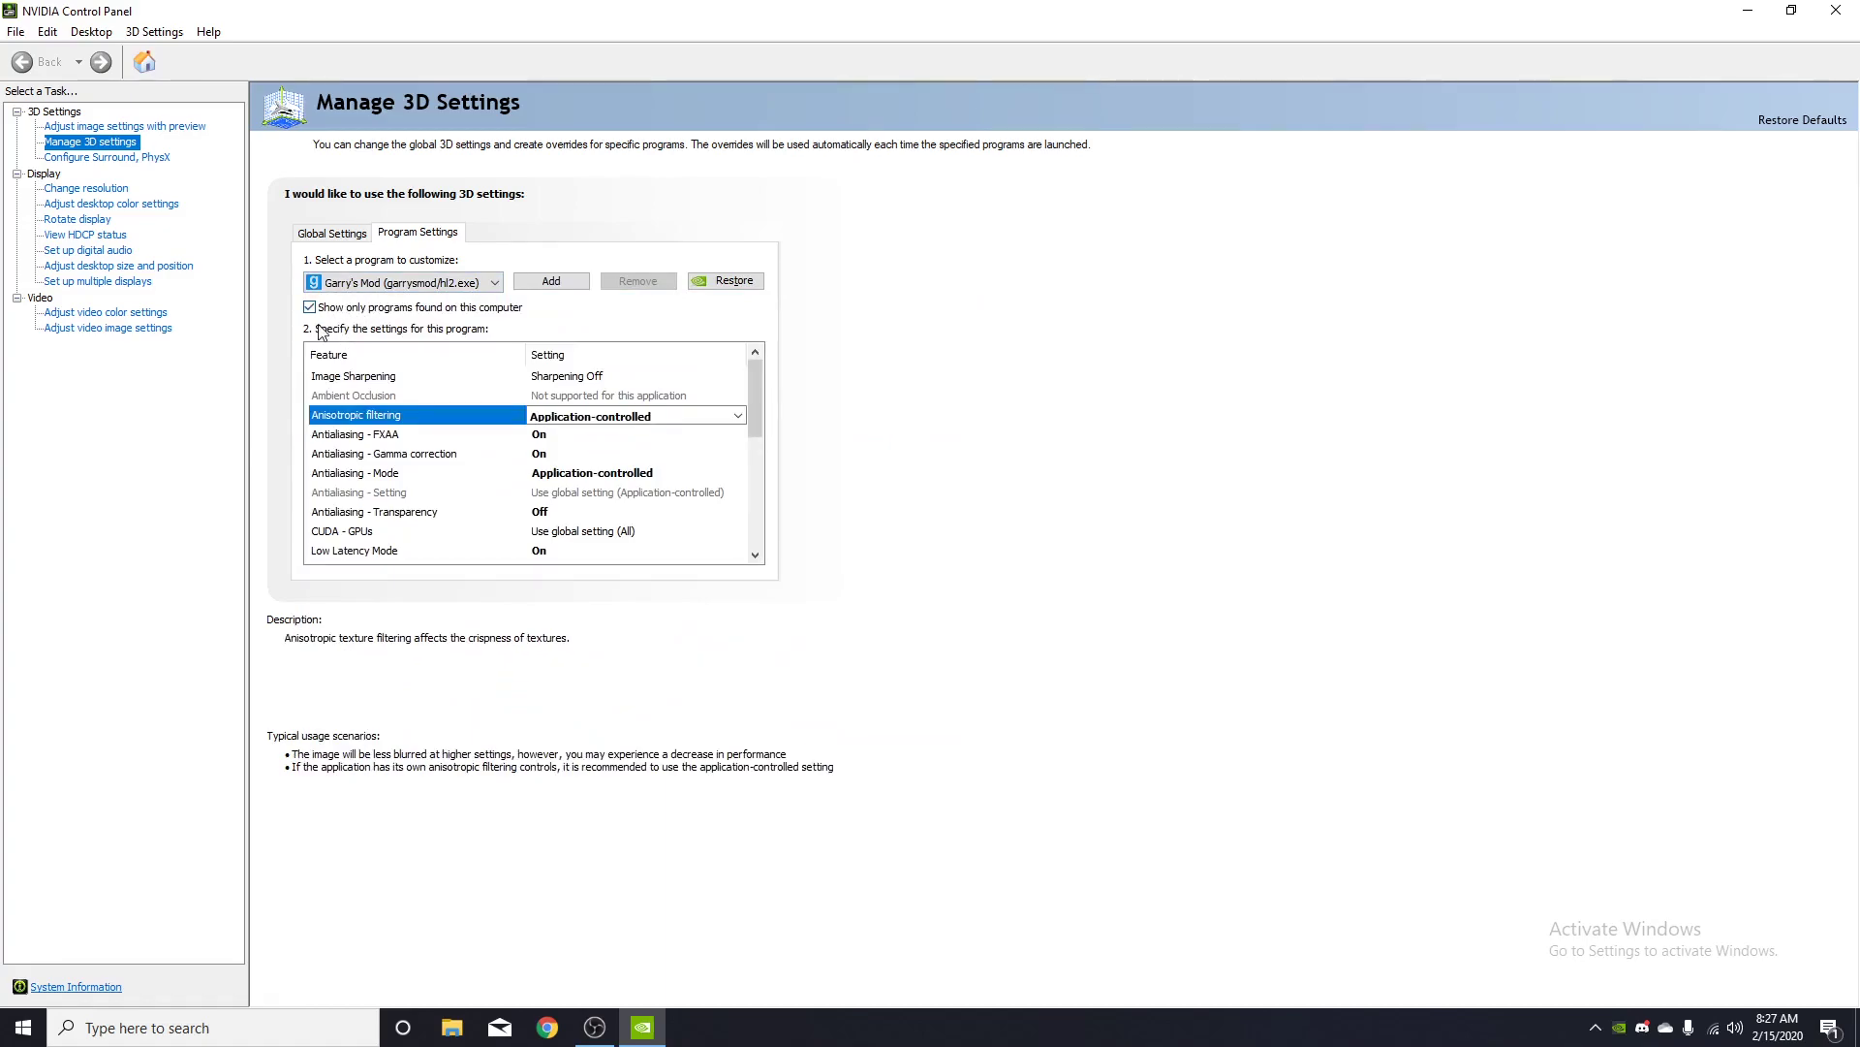
{"action": "left_click", "coordinate": [386, 283]}
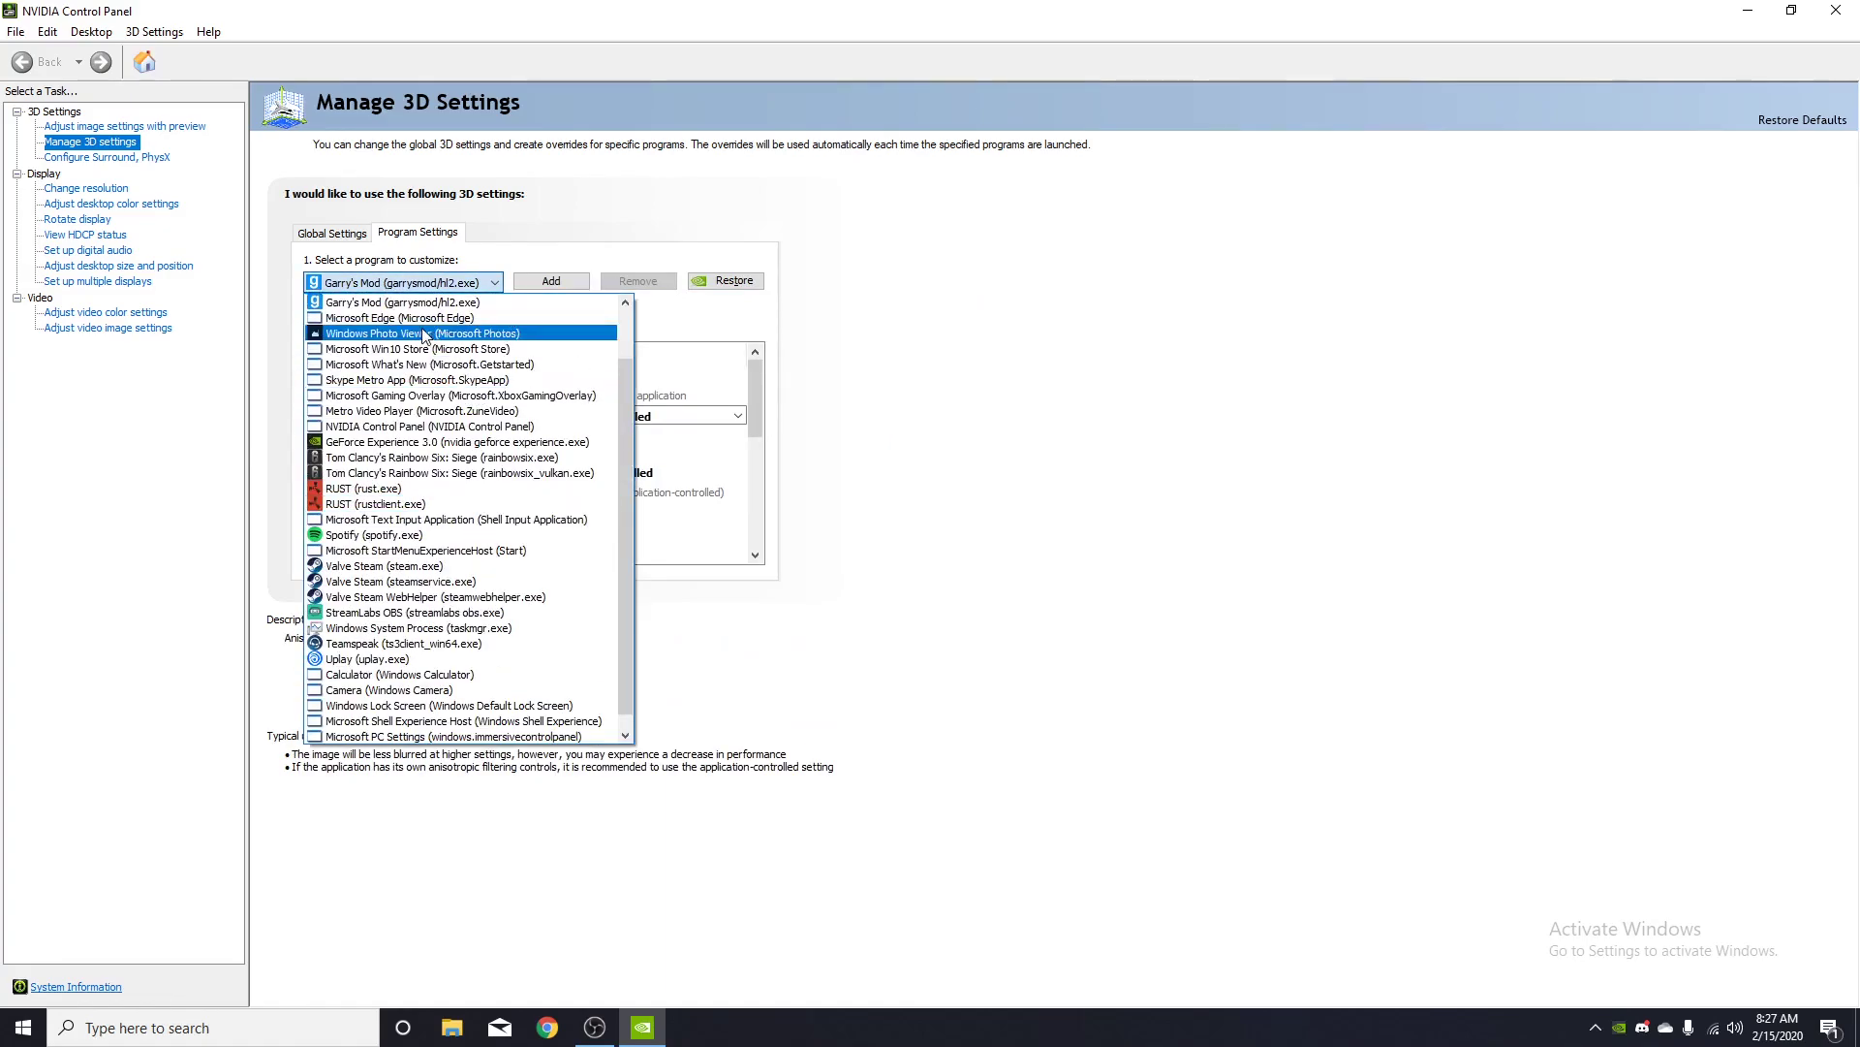
{"action": "scroll", "coordinate": [405, 339], "scroll_direction": "up", "scroll_amount": 1}
{"action": "left_click", "coordinate": [431, 351]}
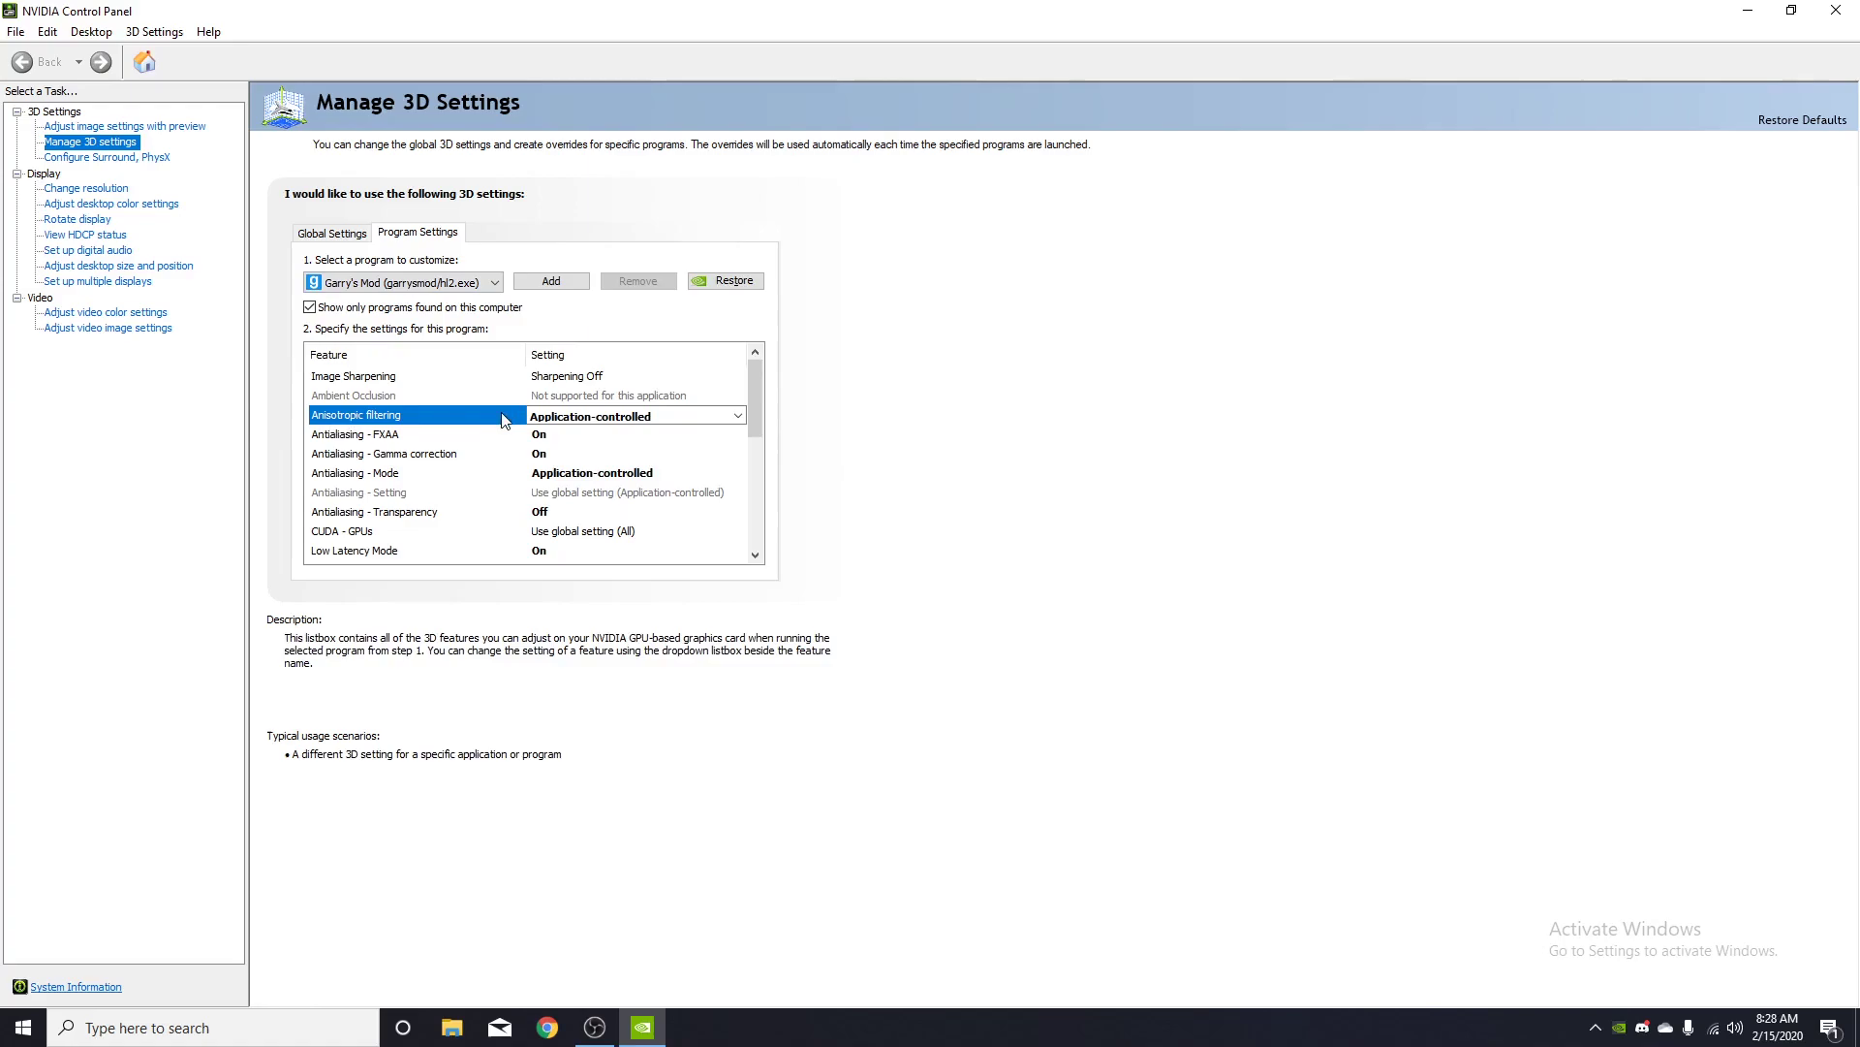
{"action": "left_click", "coordinate": [592, 418]}
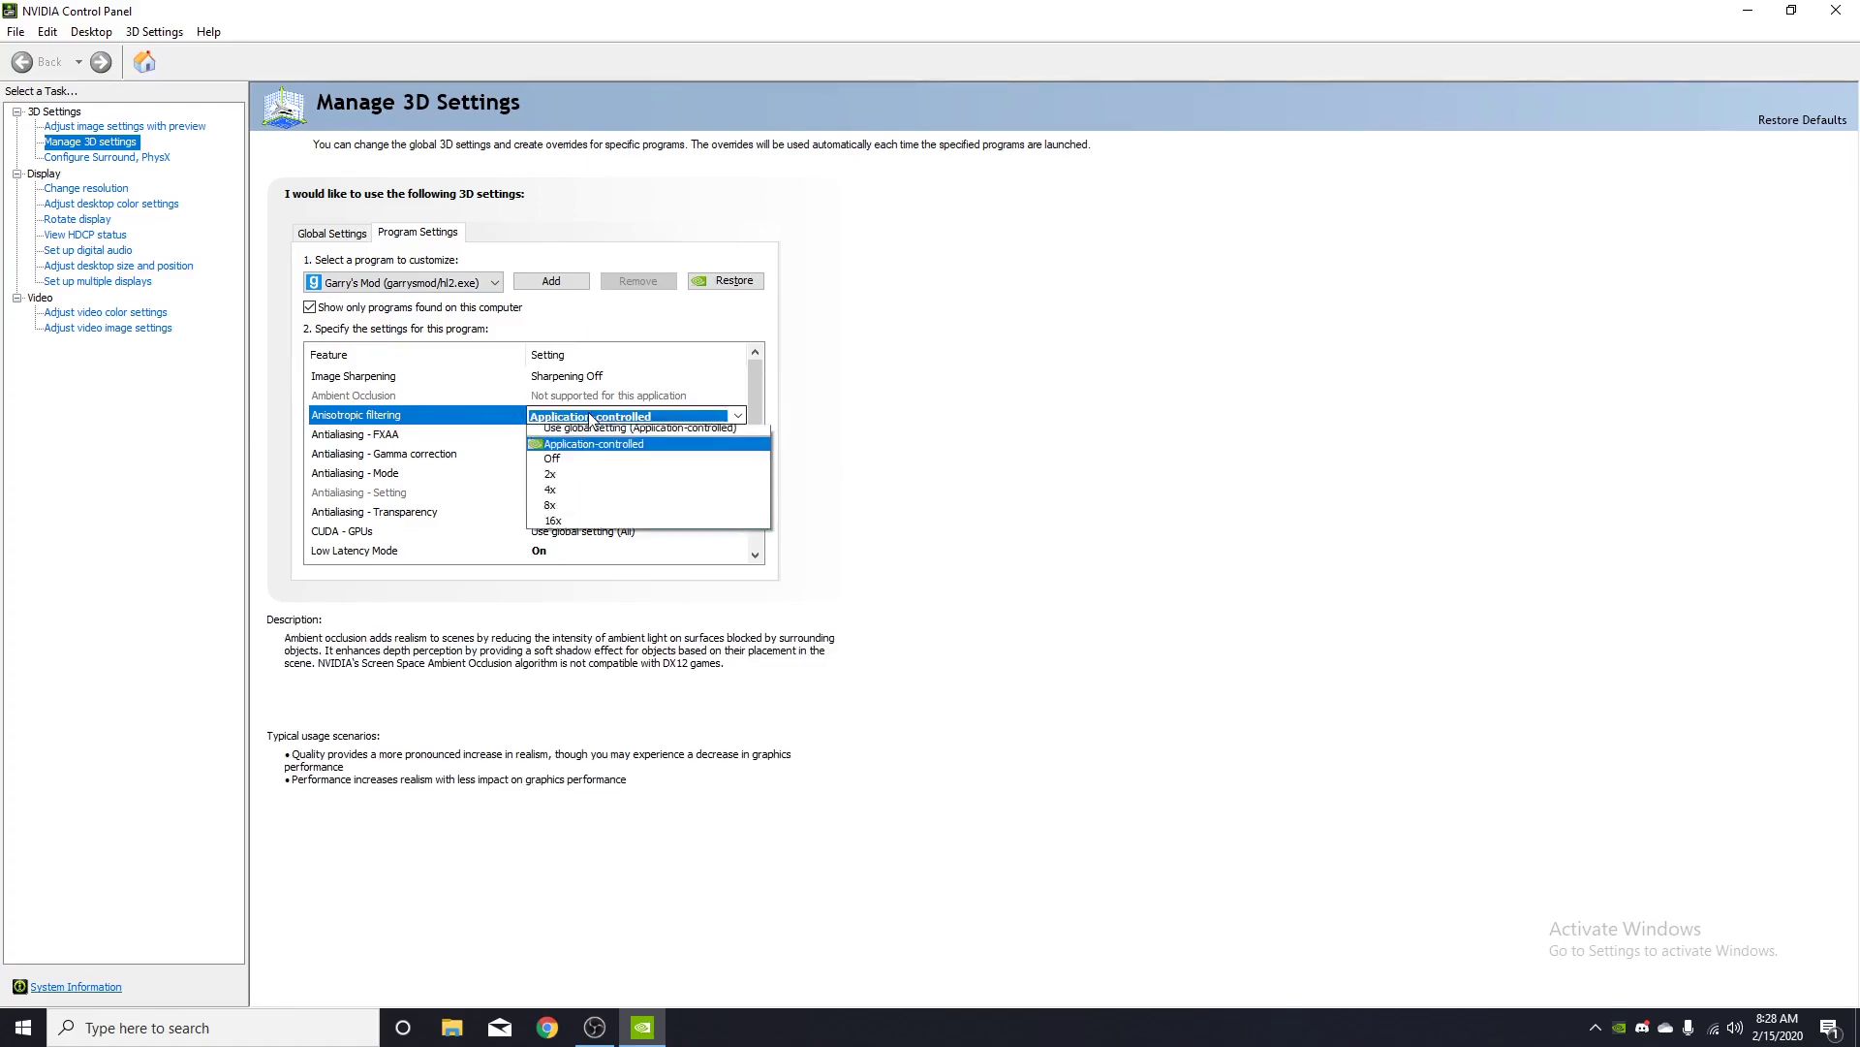
{"action": "left_click", "coordinate": [591, 418]}
{"action": "left_click", "coordinate": [591, 419]}
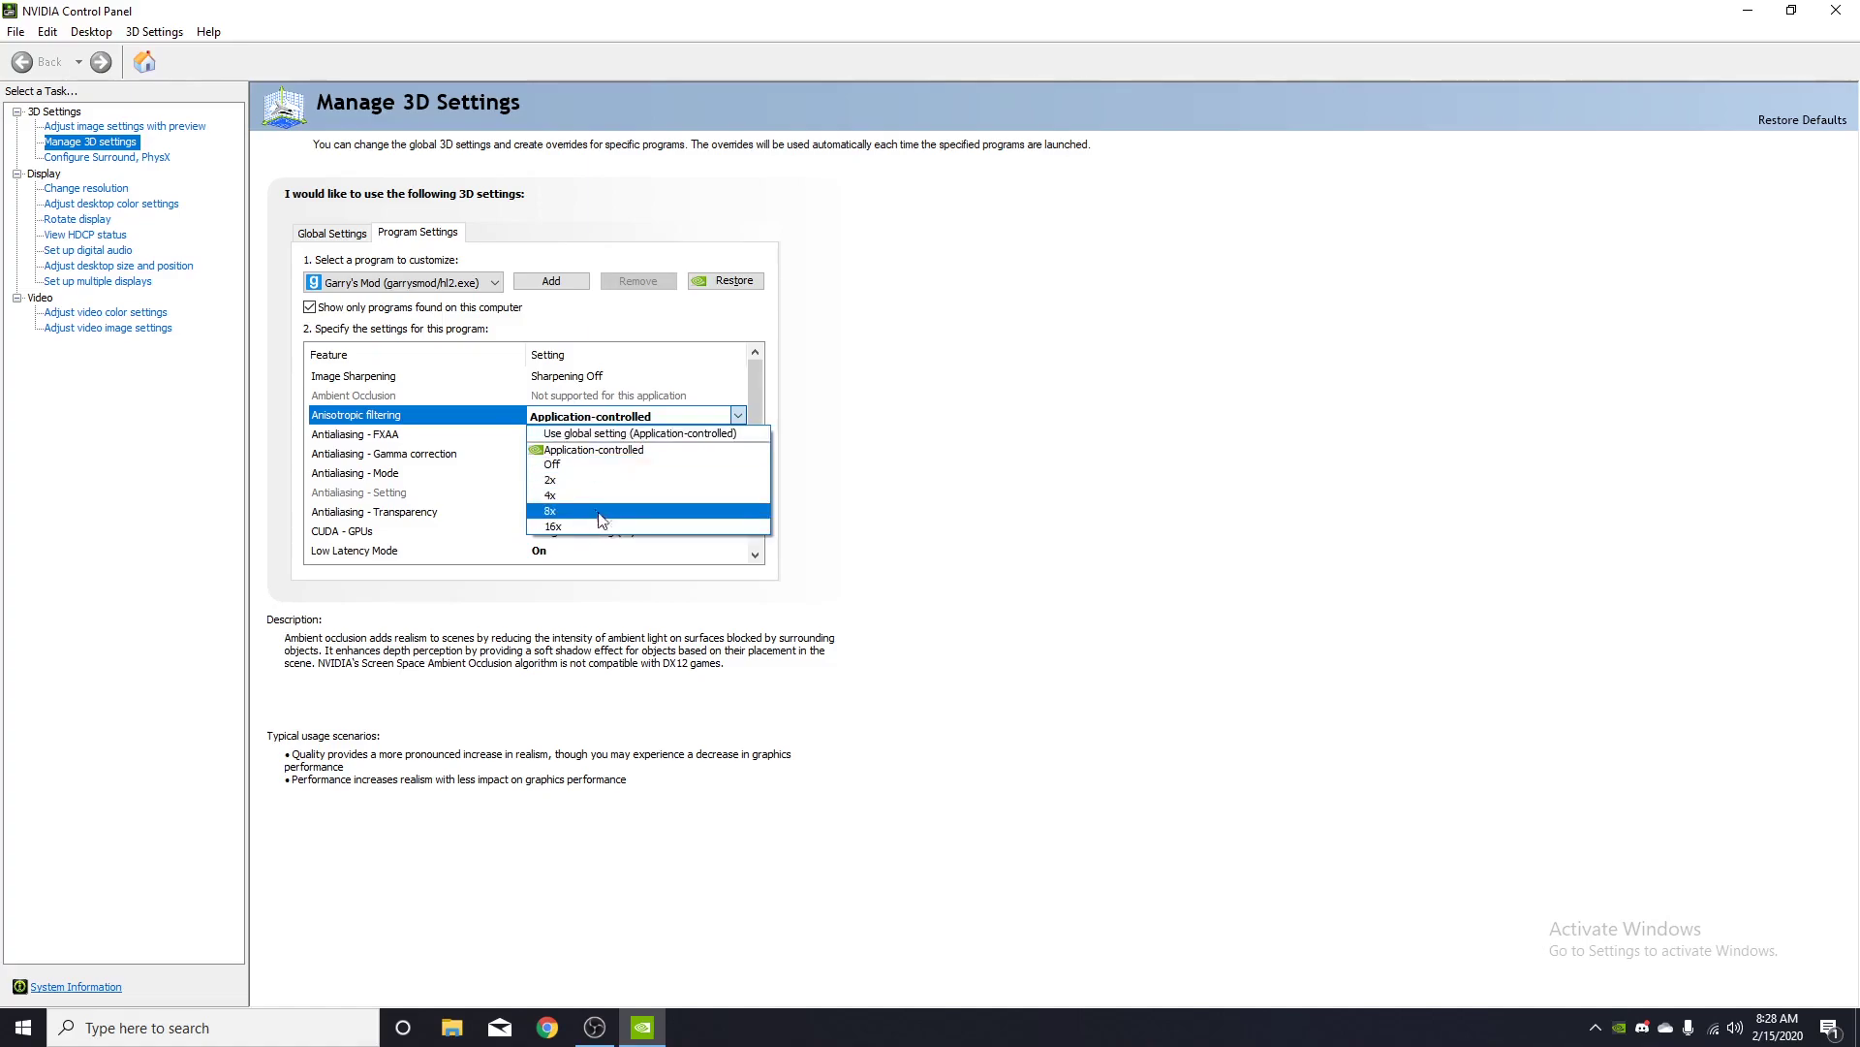
{"action": "left_click", "coordinate": [581, 452]}
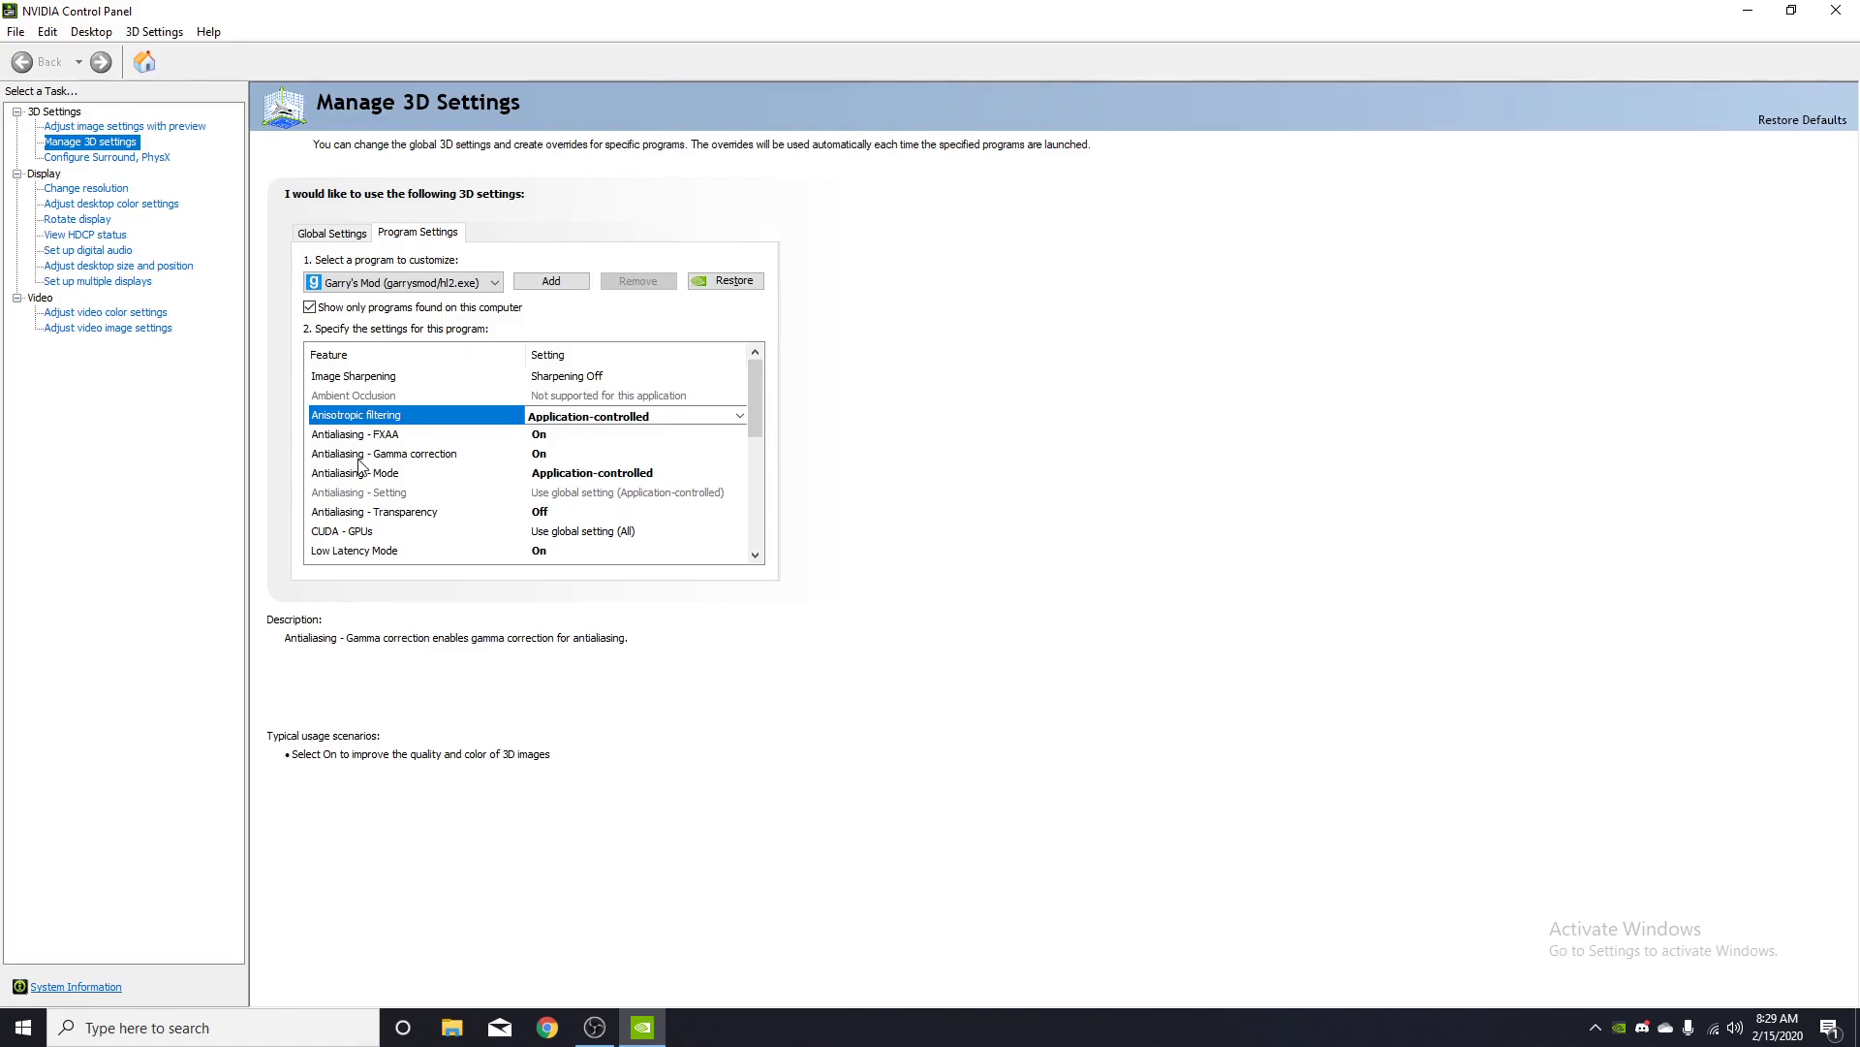
{"action": "left_click", "coordinate": [573, 478]}
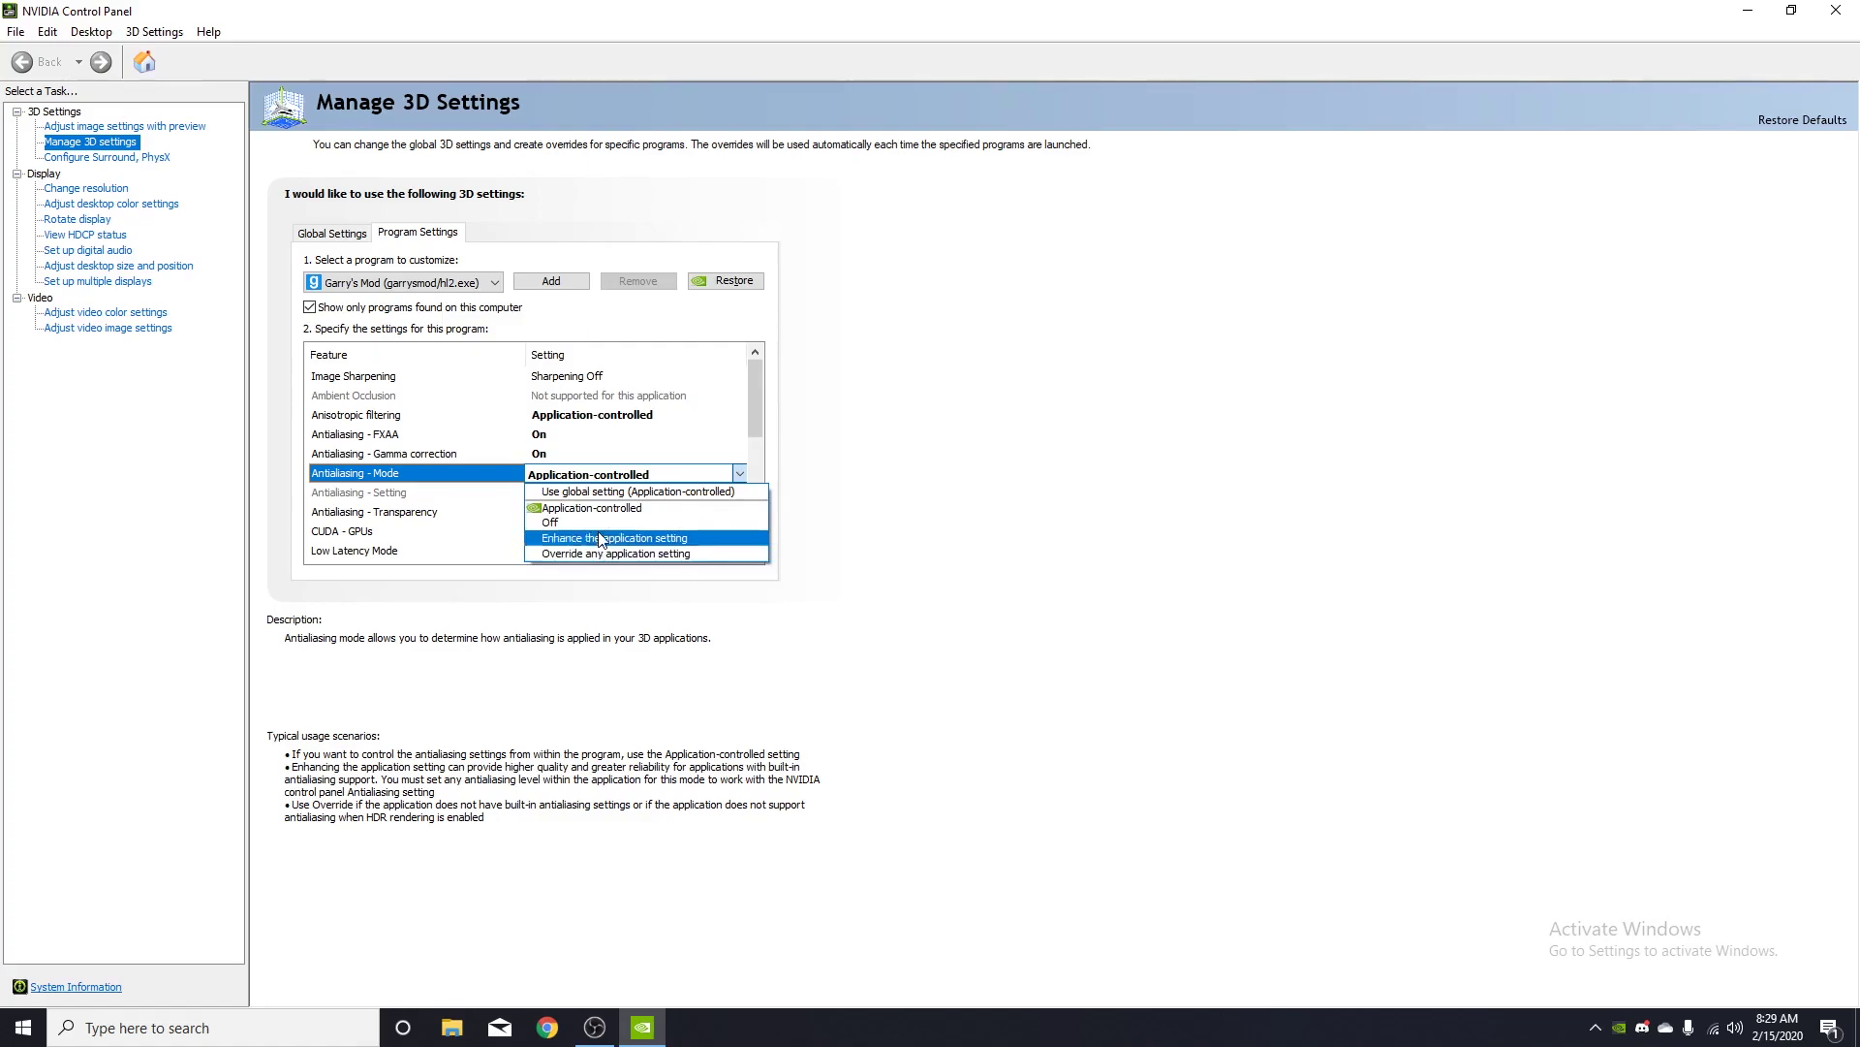
{"action": "left_click", "coordinate": [538, 510]}
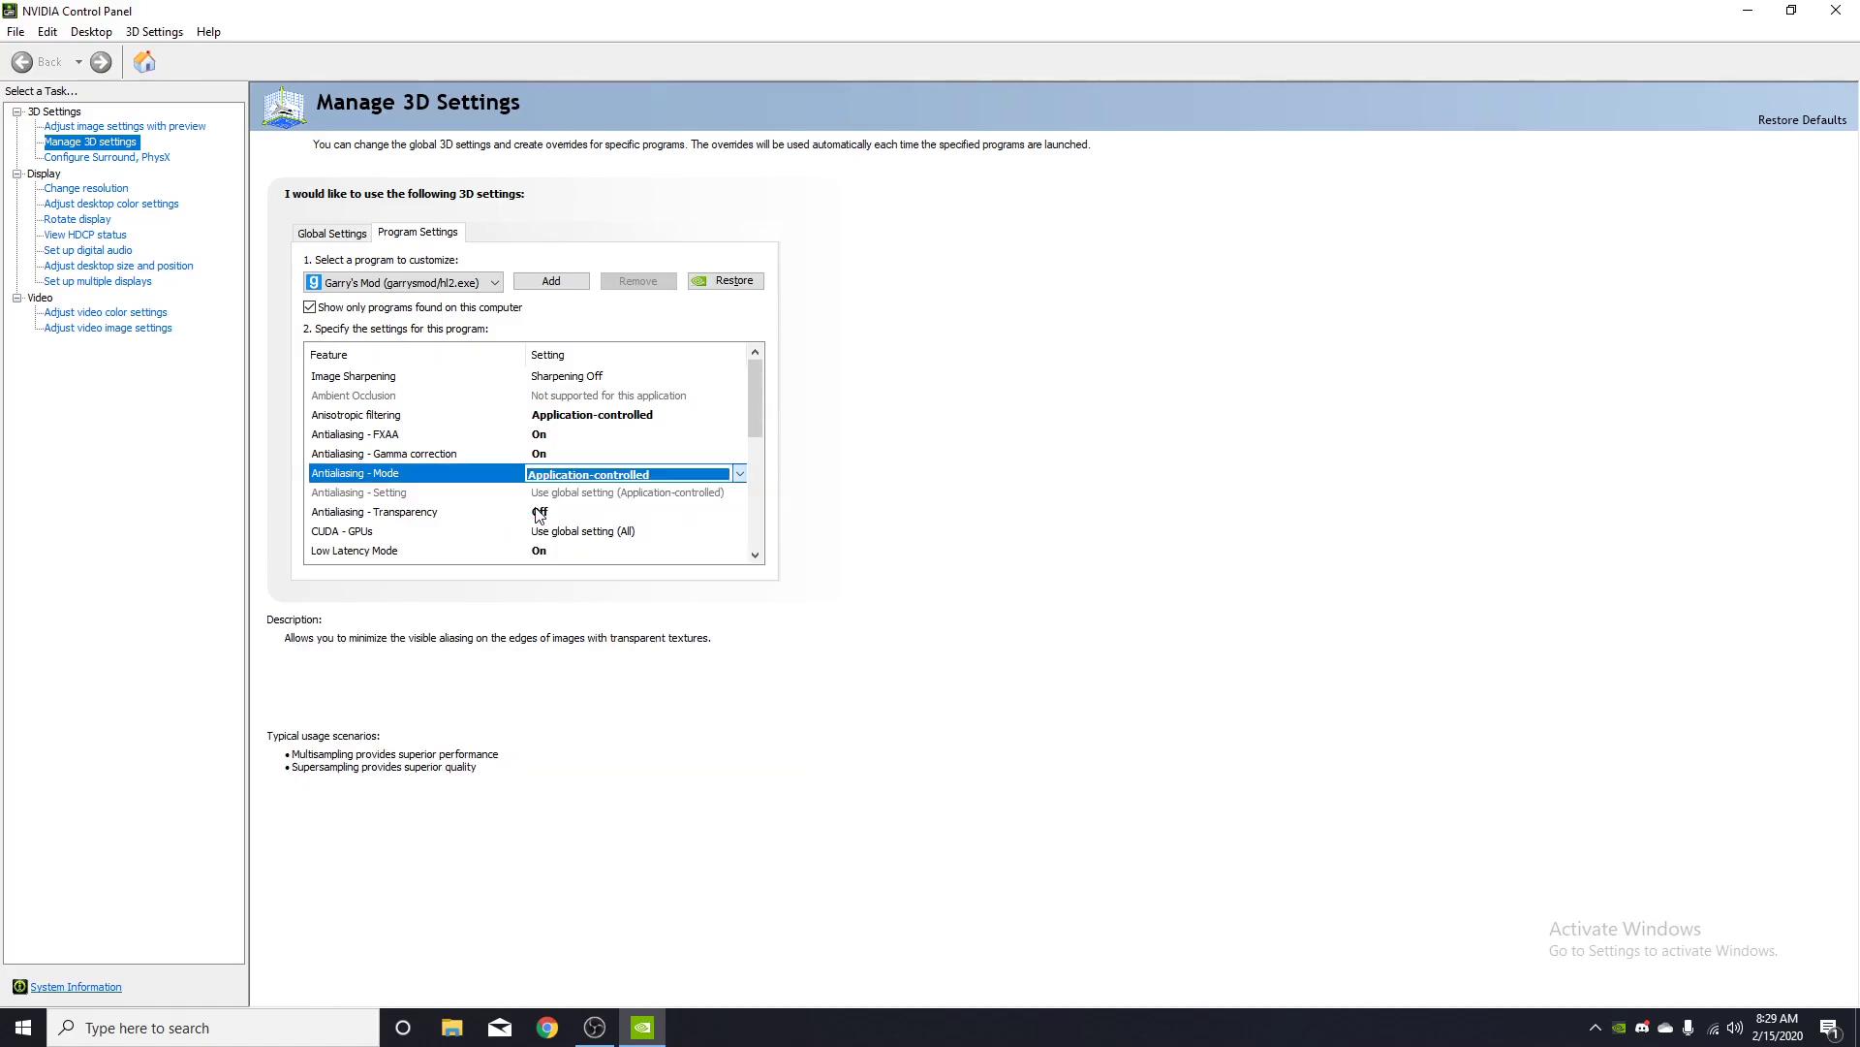
{"action": "left_click", "coordinate": [417, 494]}
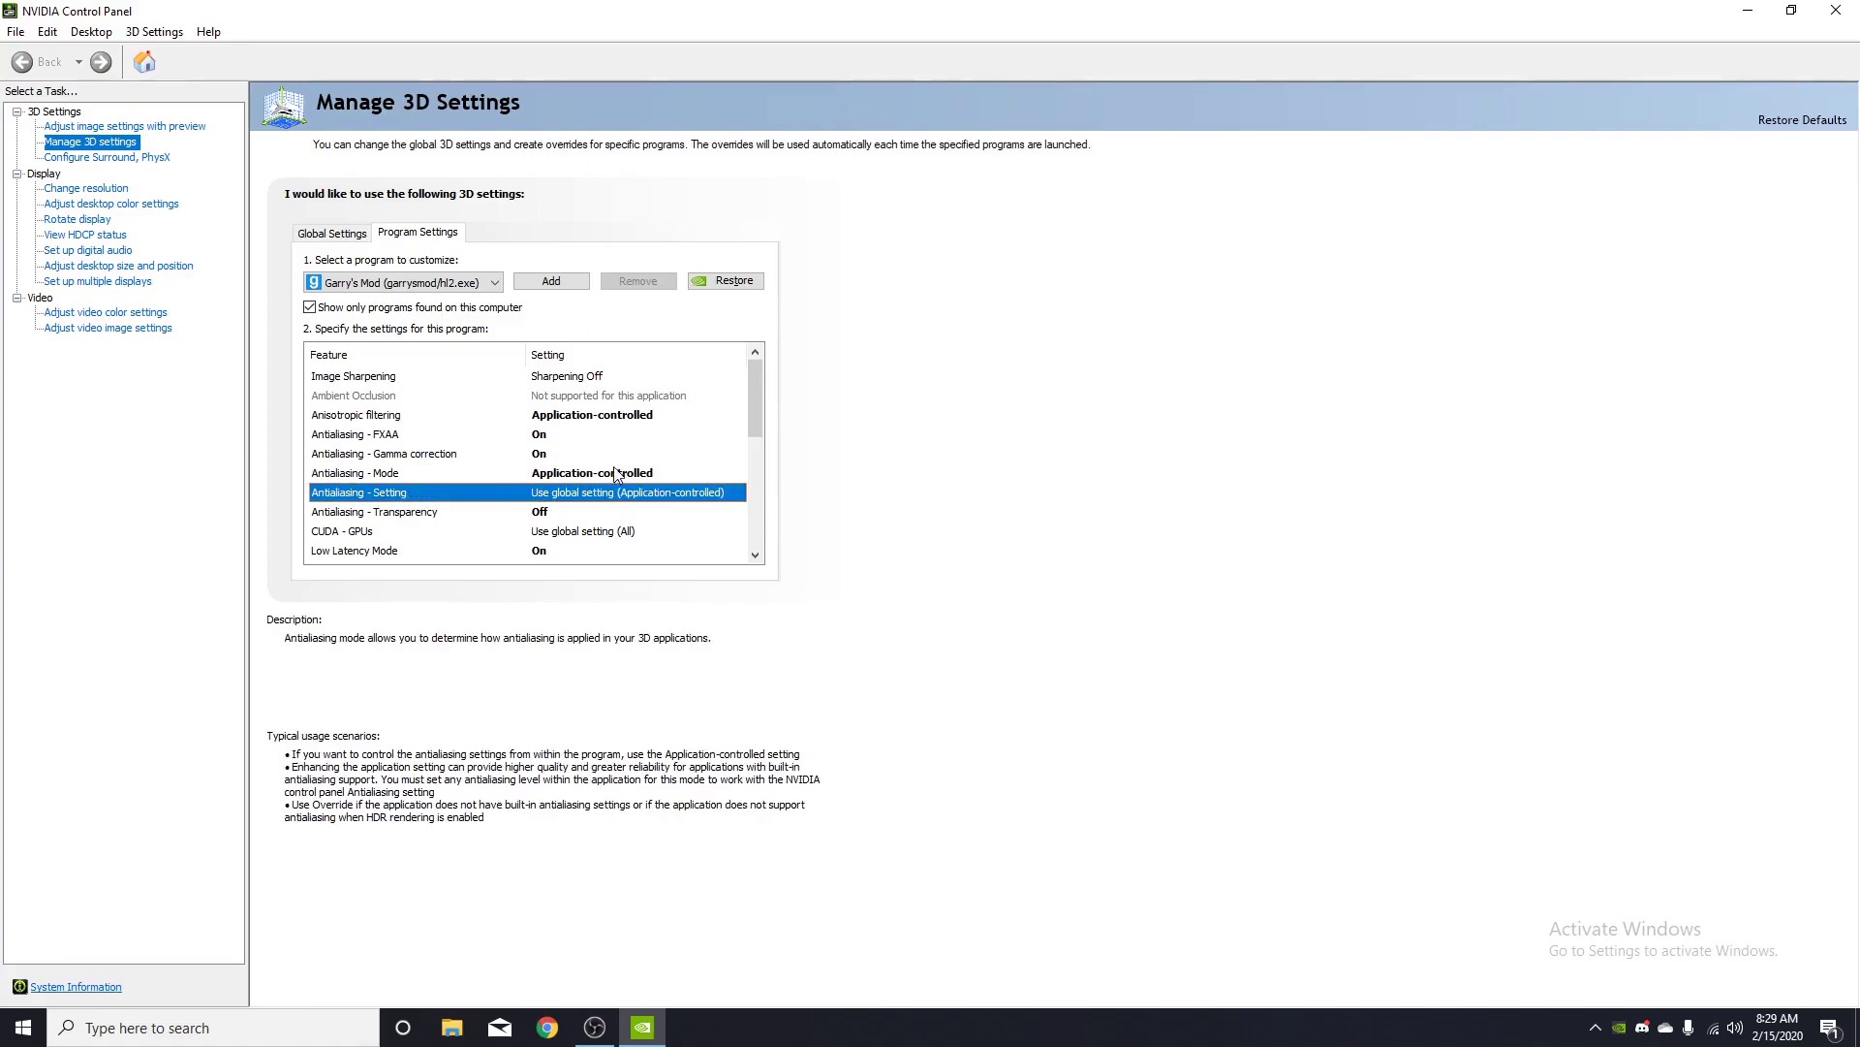
{"action": "scroll", "coordinate": [746, 399], "scroll_direction": "down", "scroll_amount": 3}
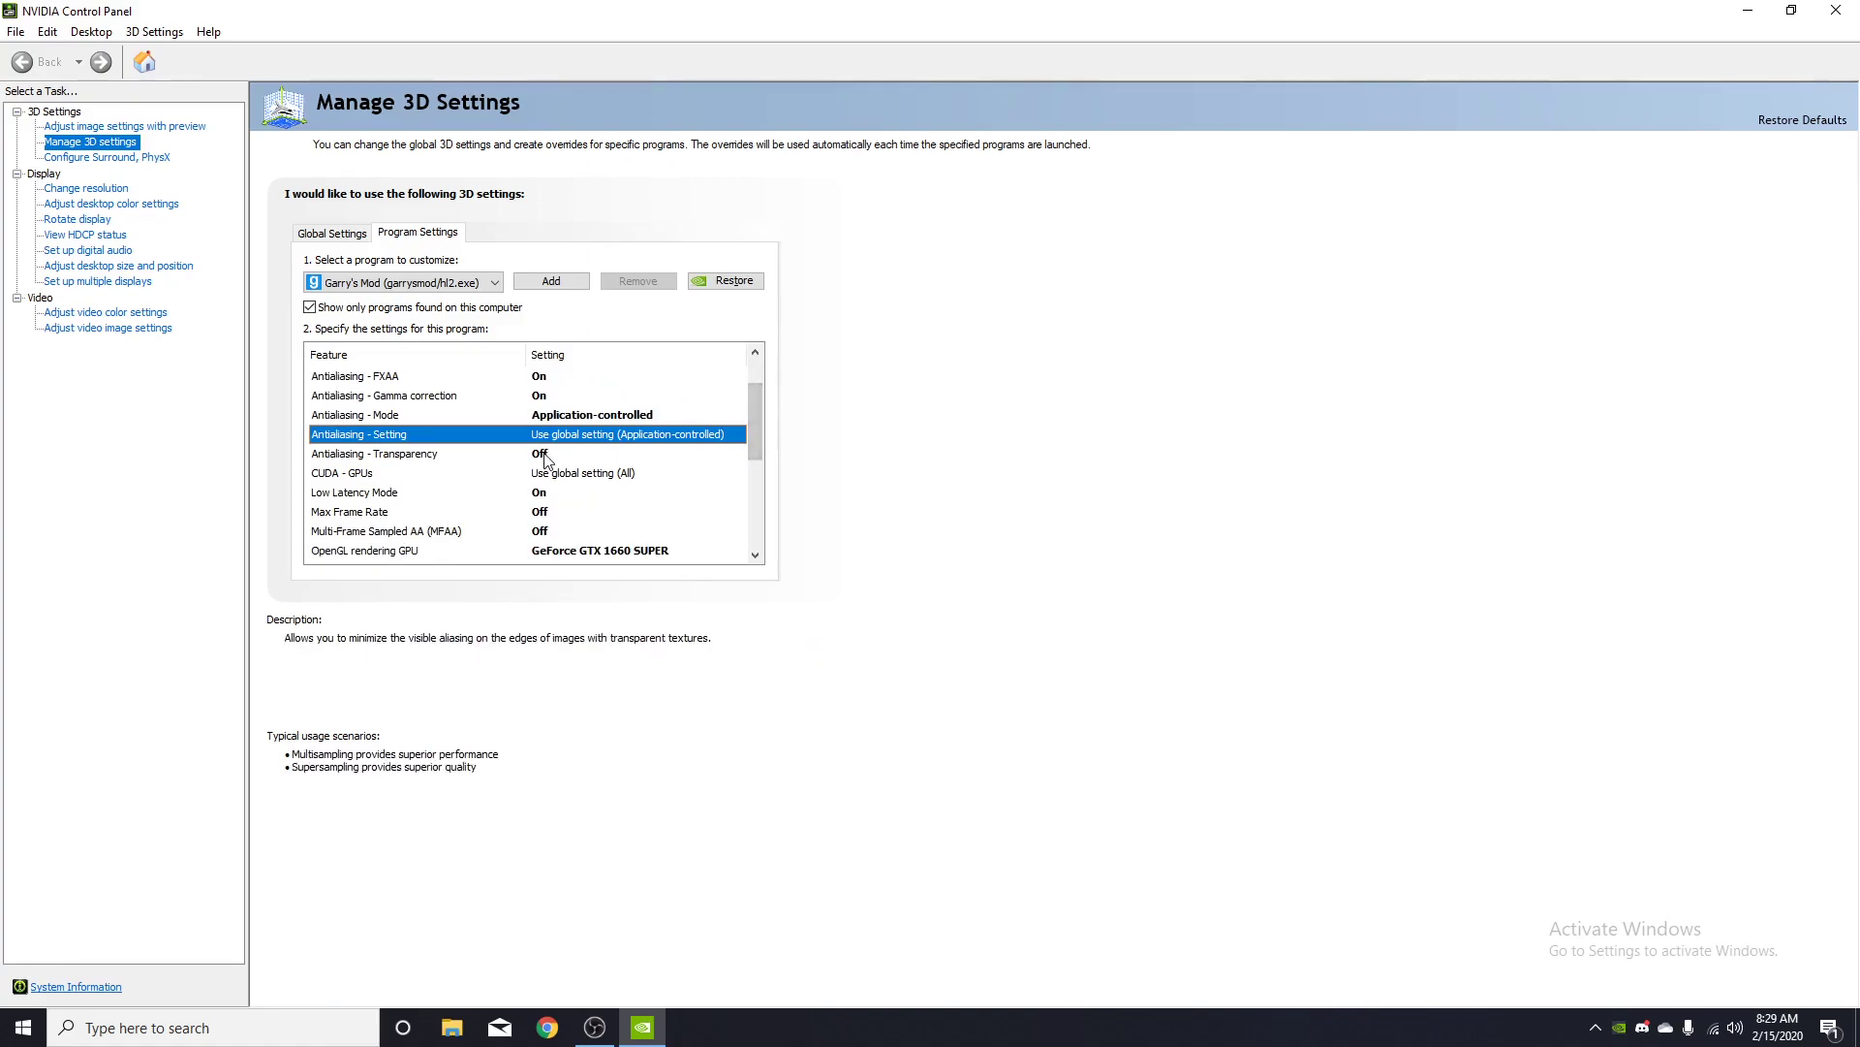
{"action": "left_click", "coordinate": [545, 456]}
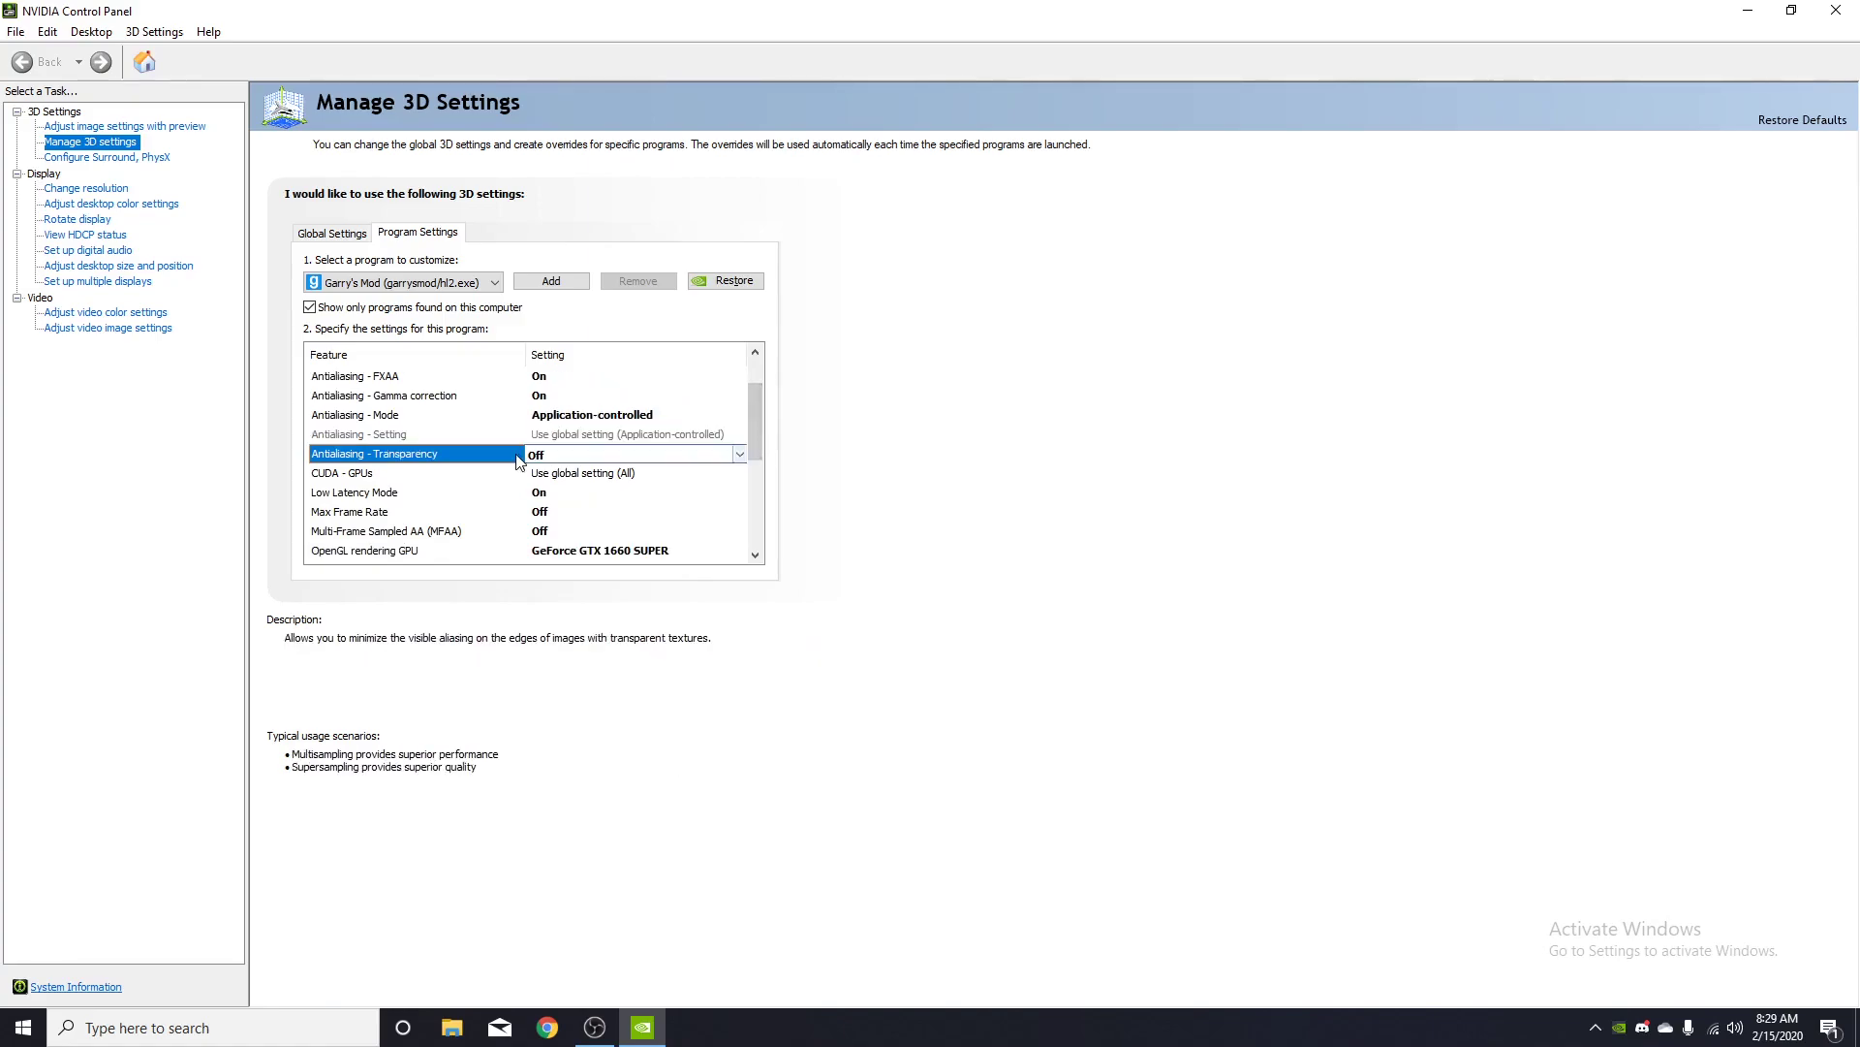
{"action": "left_click", "coordinate": [547, 460]}
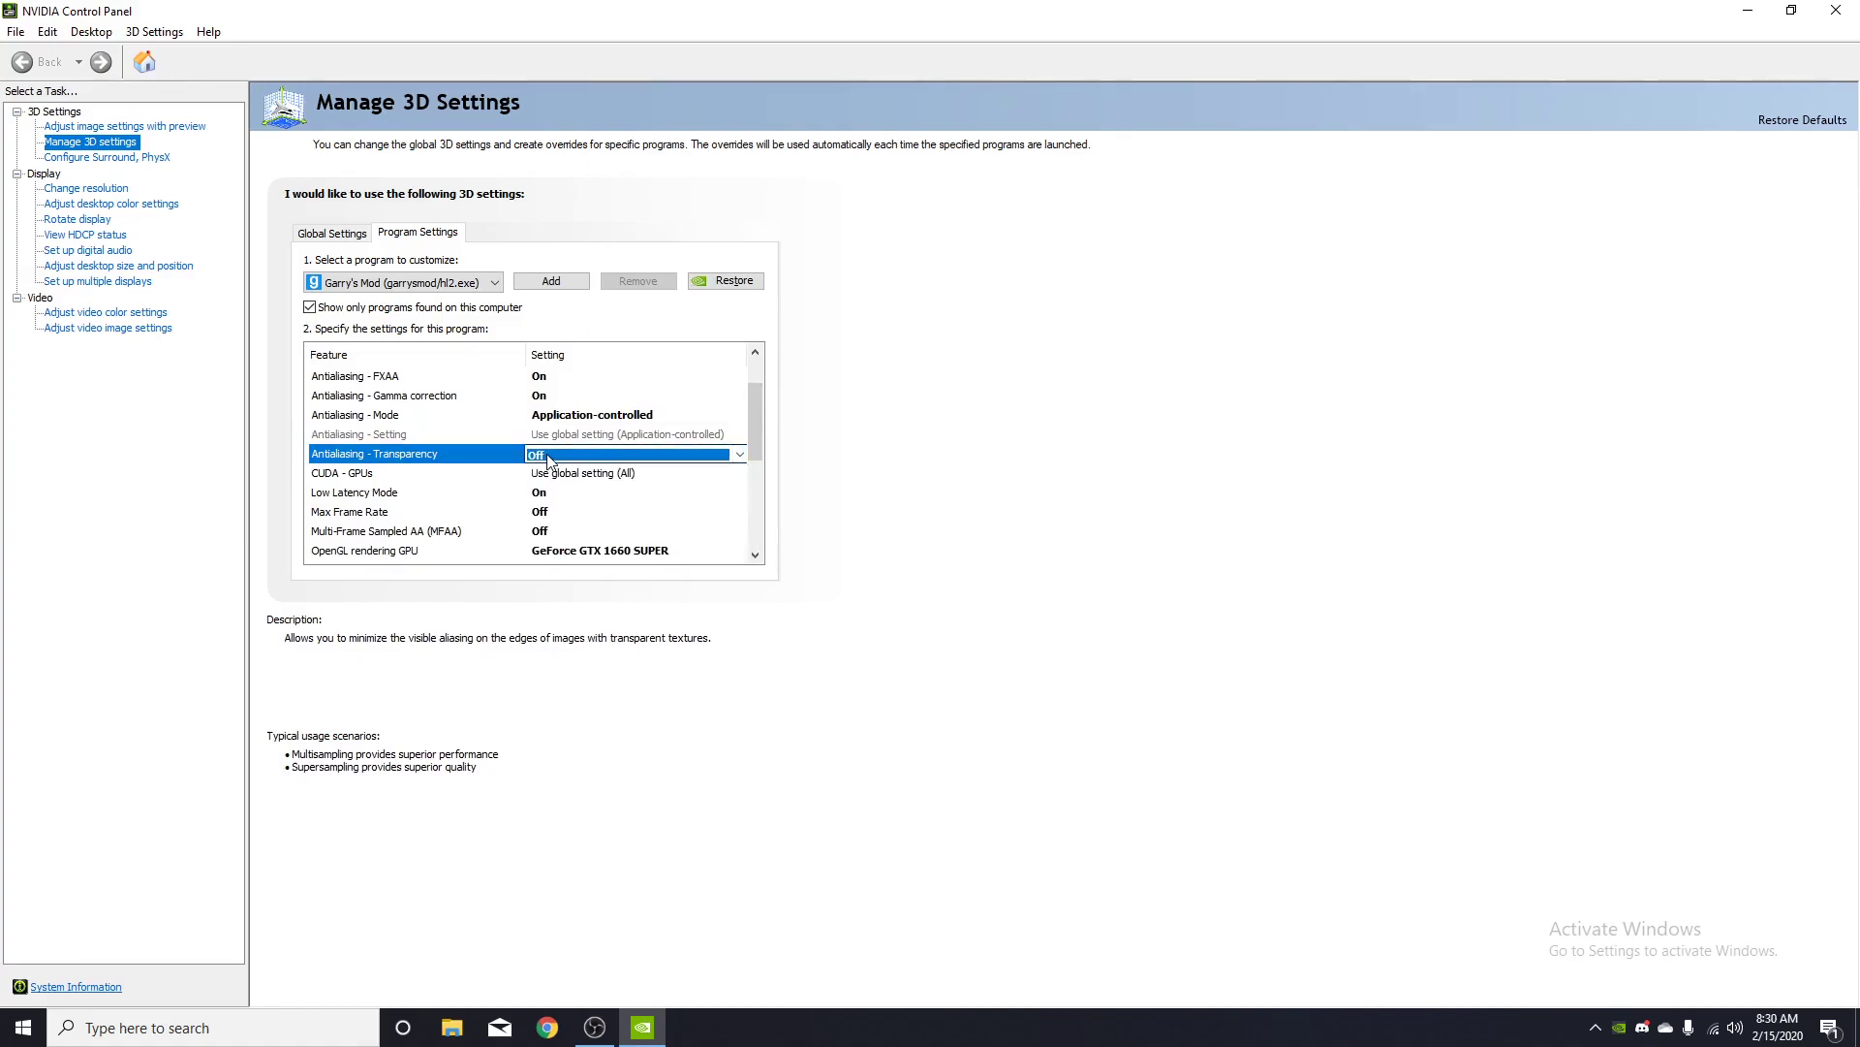
{"action": "left_click", "coordinate": [548, 460]}
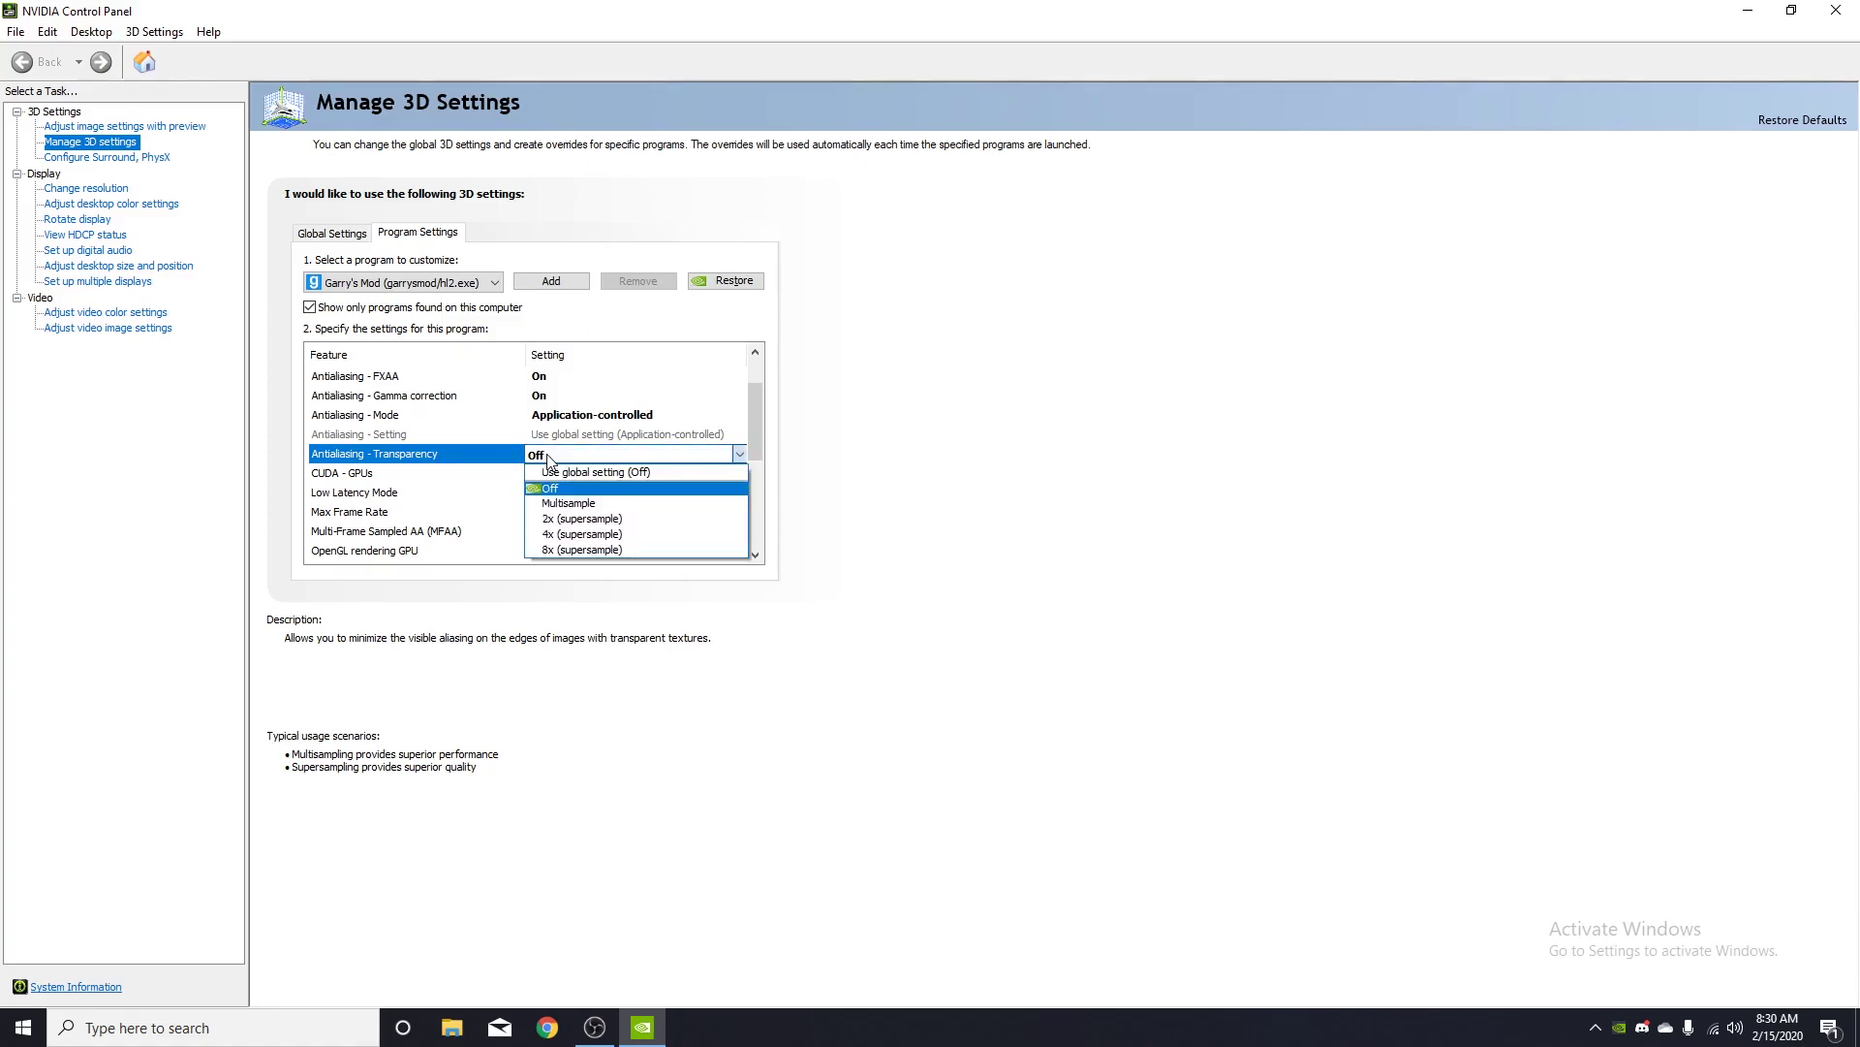
{"action": "left_click", "coordinate": [547, 460]}
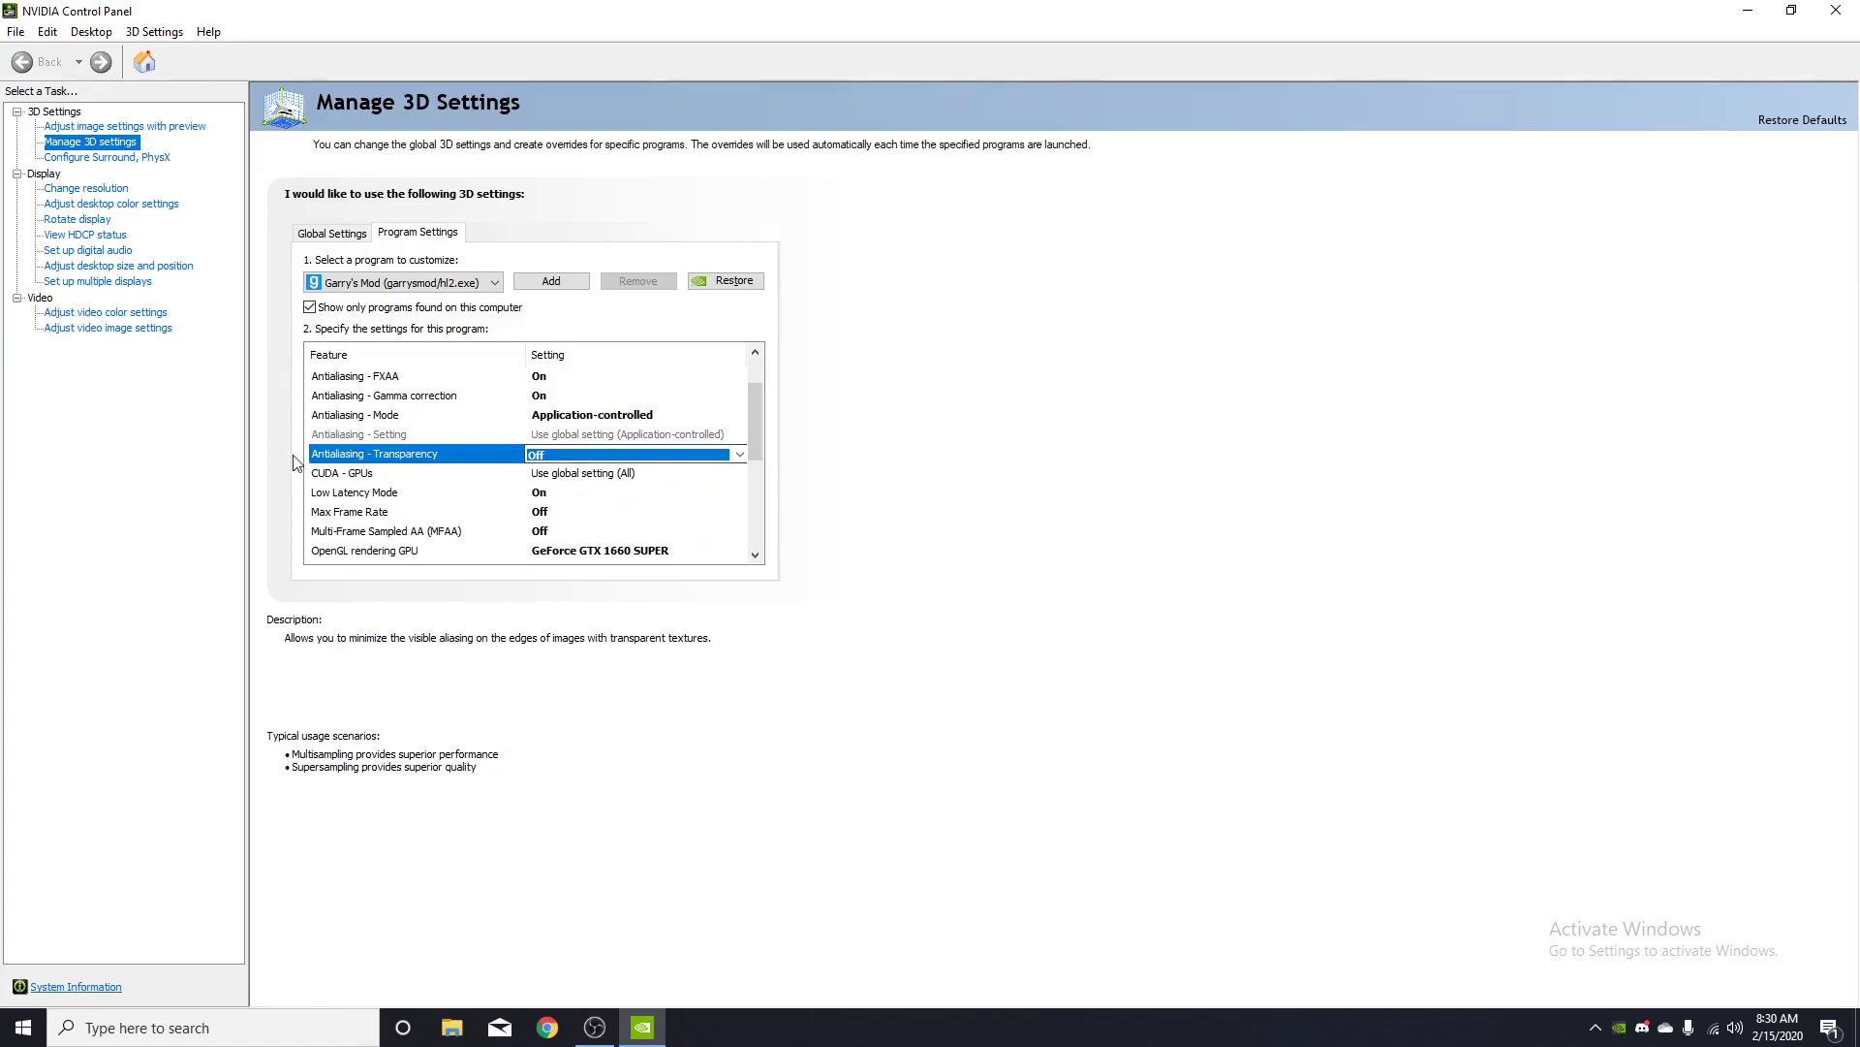
Set Garry's Mod's CUDA - GPUs to use the GeForce GTX 1660 SUPER and bring up Low Latency Mode choices.
{"action": "left_click", "coordinate": [562, 475]}
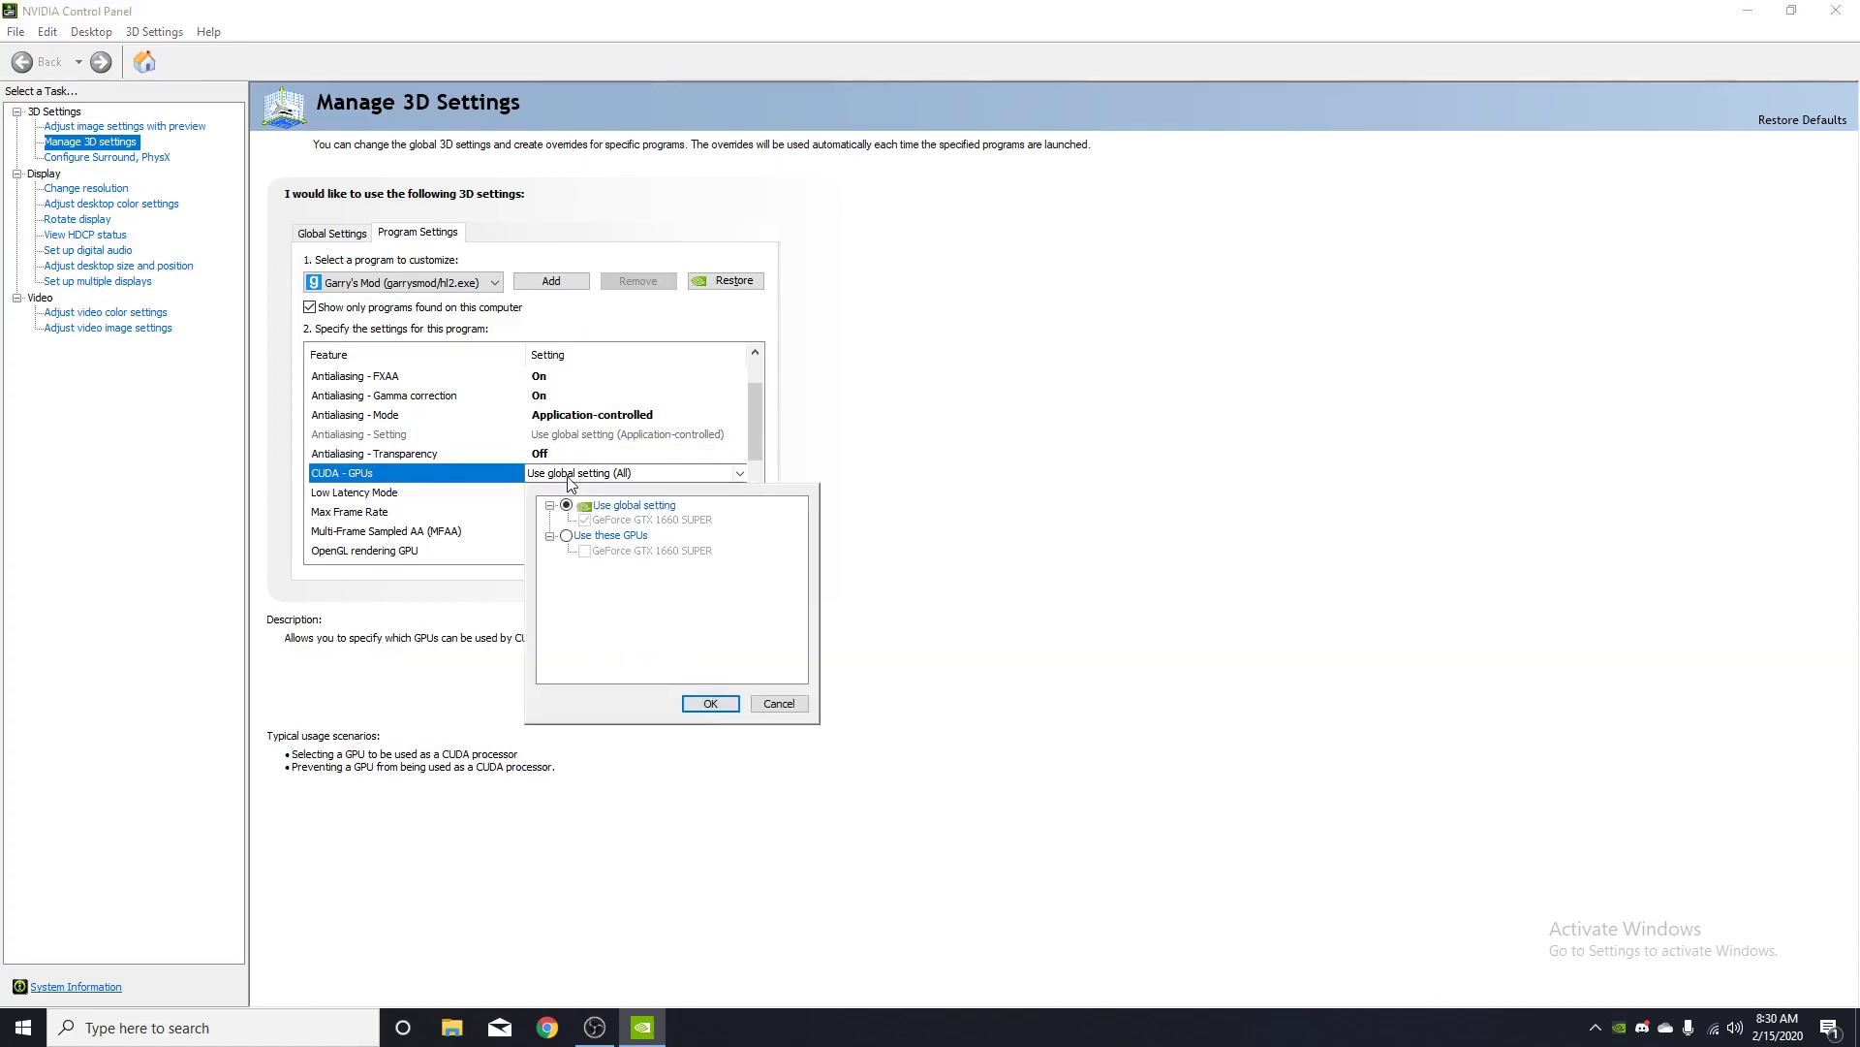
{"action": "left_click", "coordinate": [567, 536]}
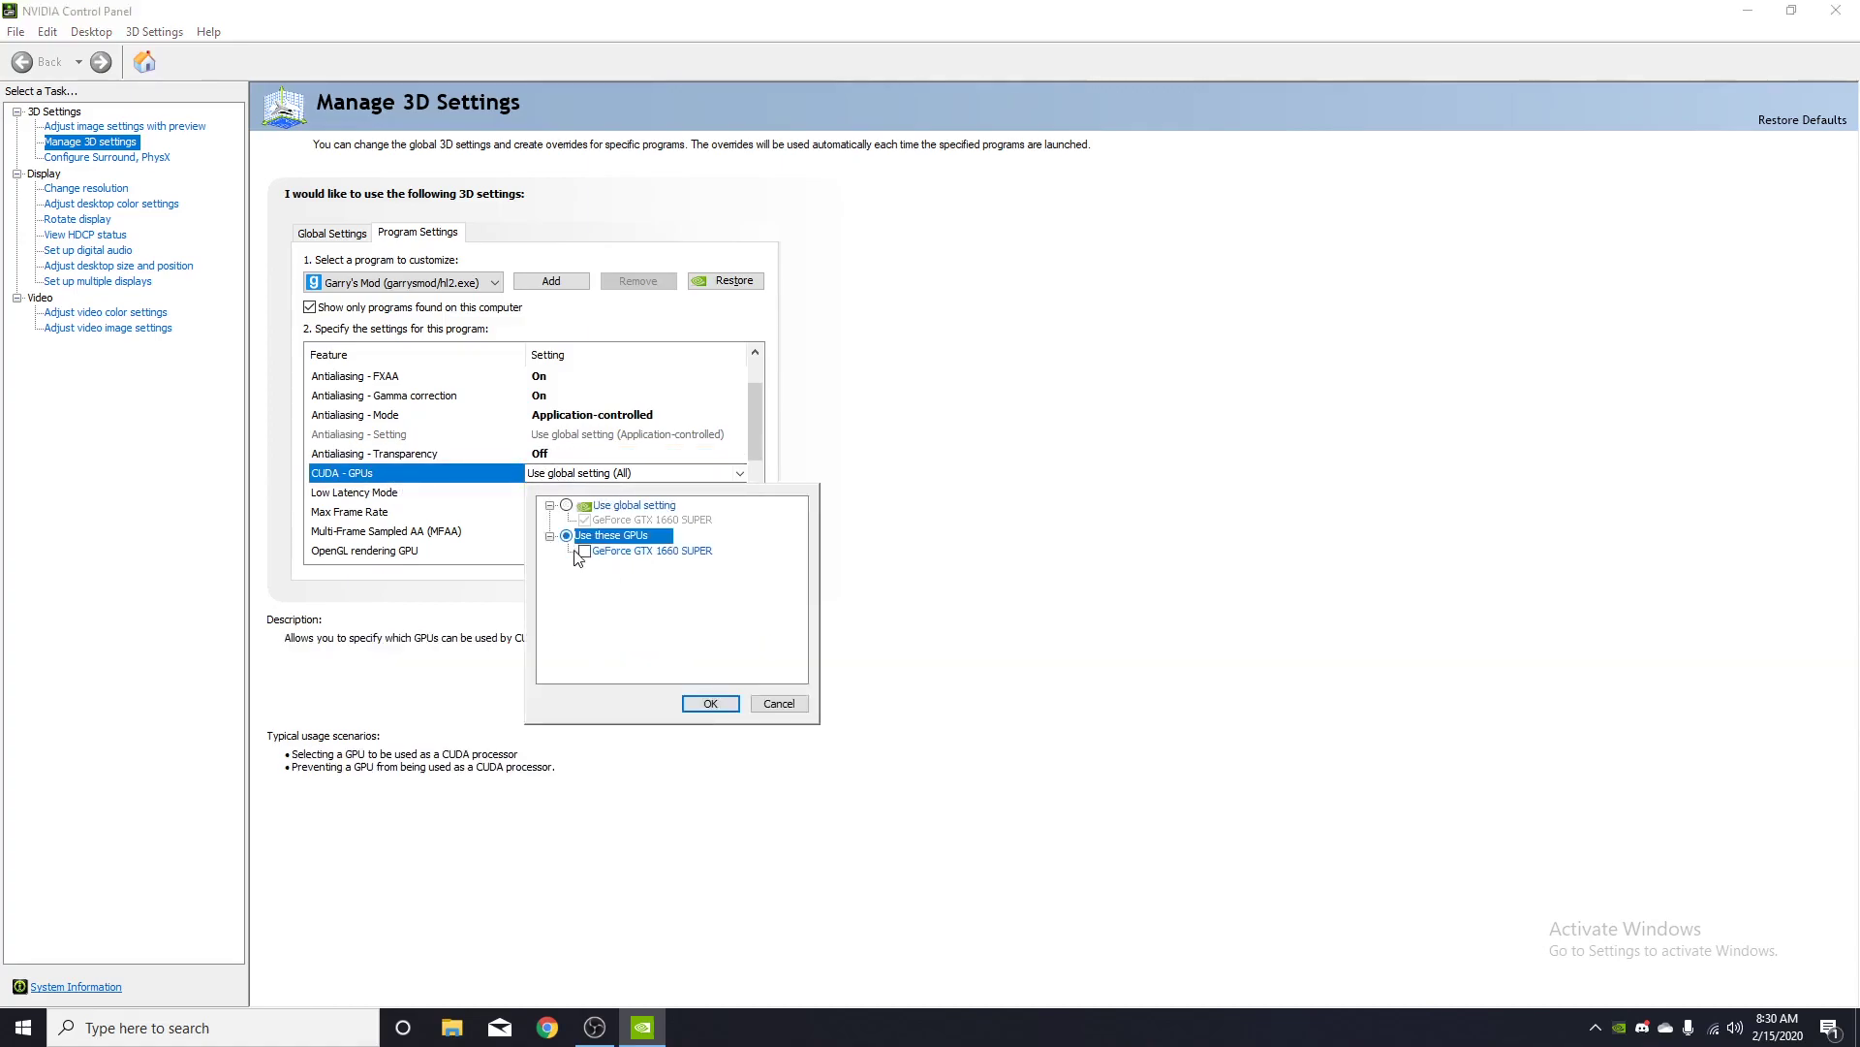
{"action": "left_click", "coordinate": [585, 550]}
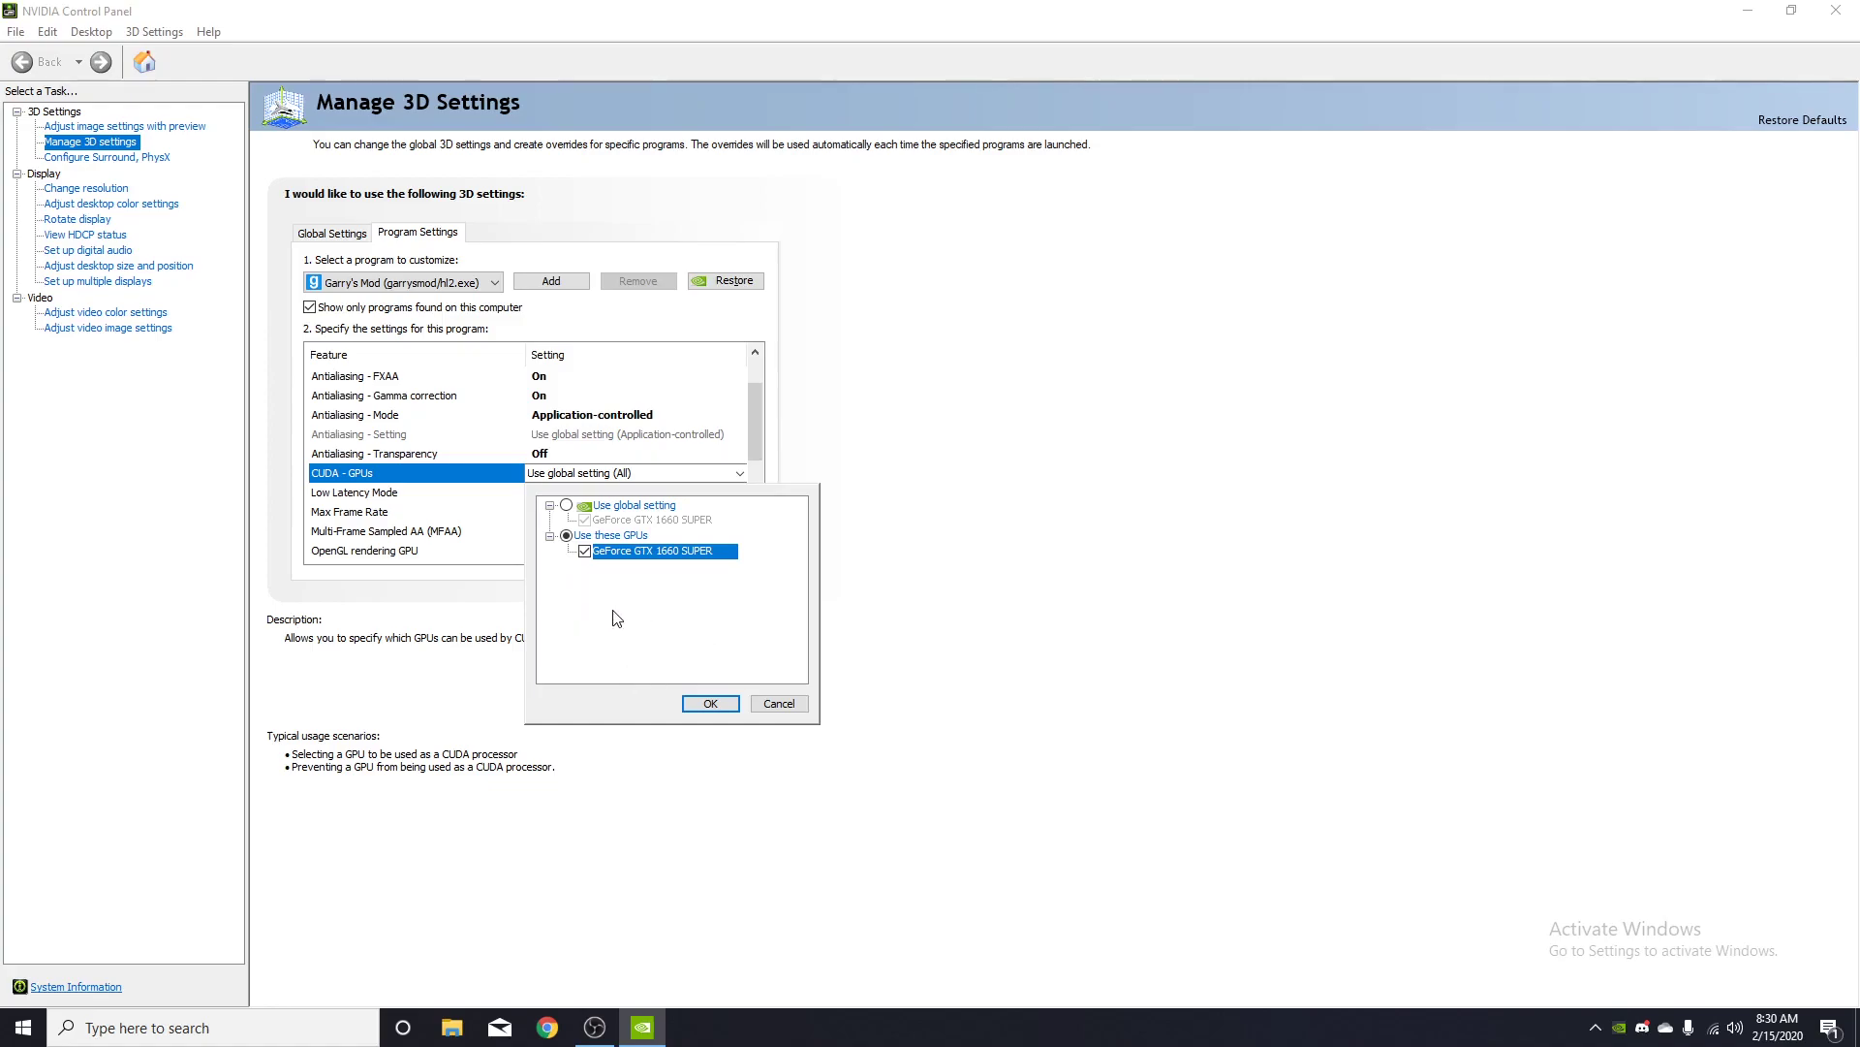
{"action": "left_click", "coordinate": [711, 703]}
{"action": "scroll", "coordinate": [589, 443], "scroll_direction": "down", "scroll_amount": 2}
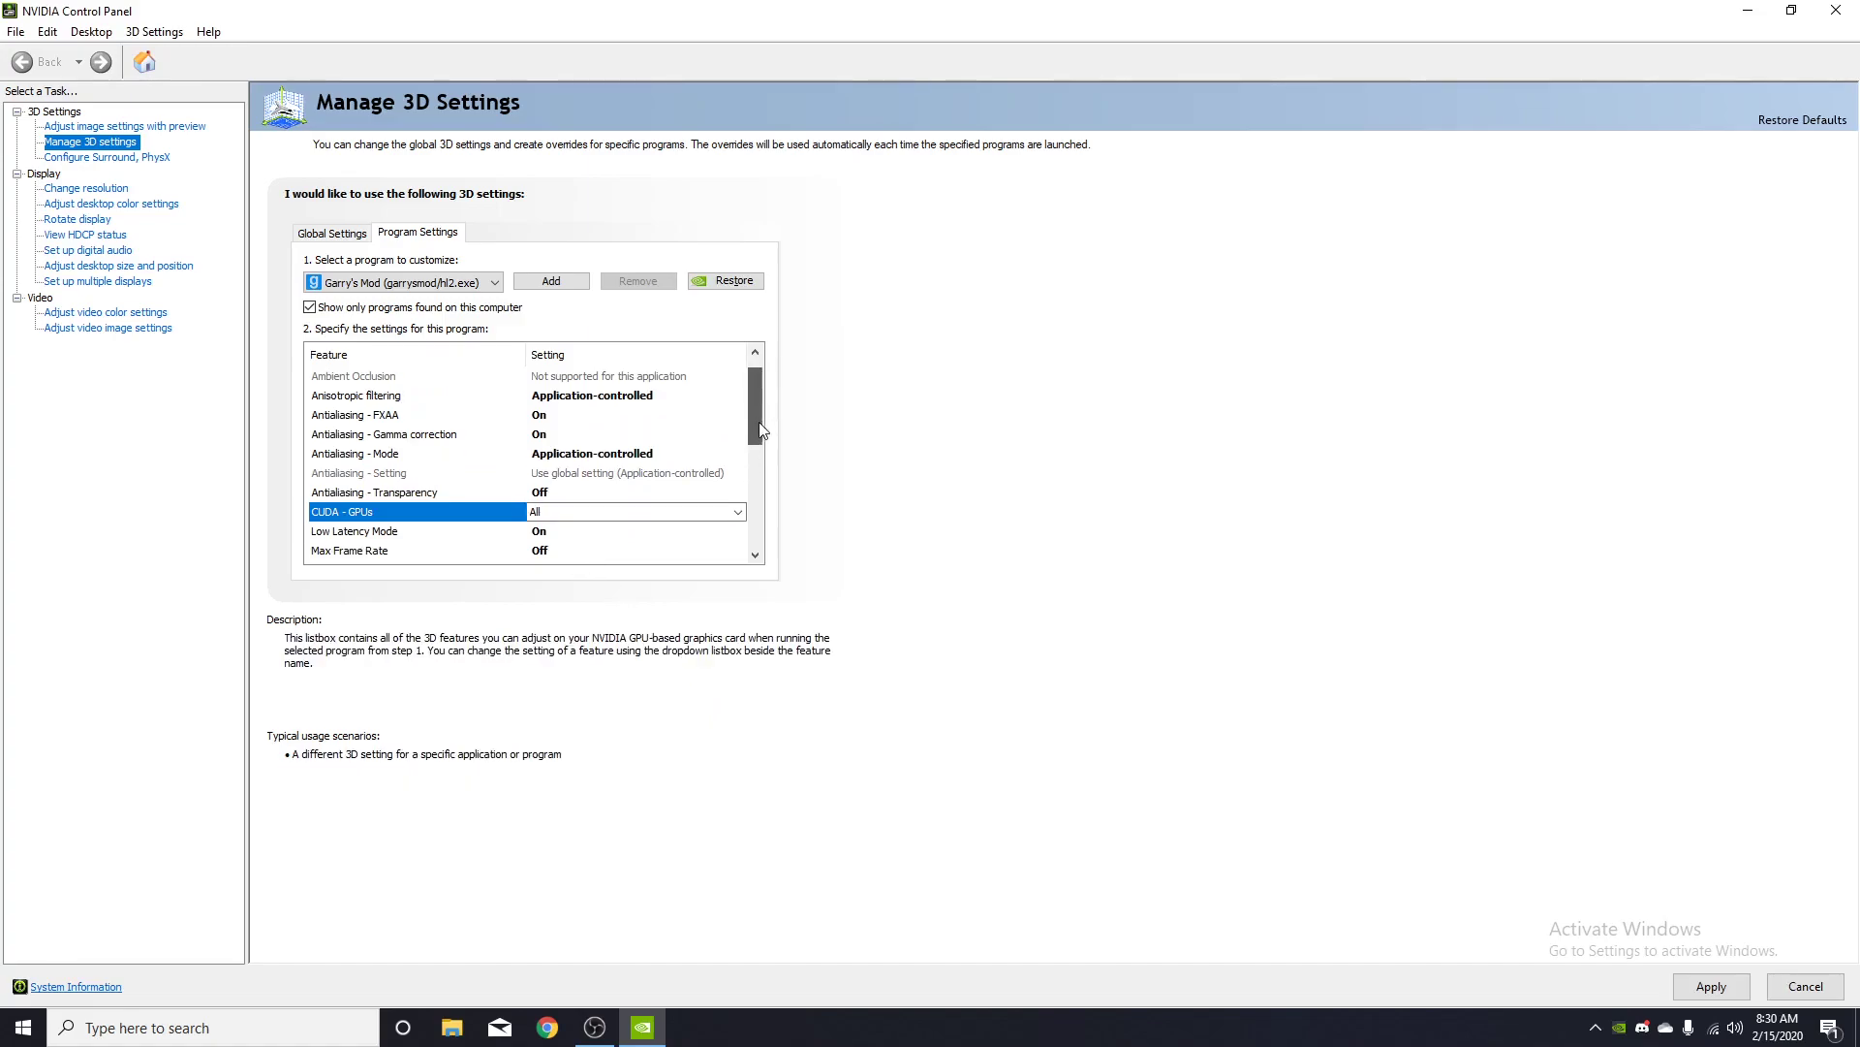
{"action": "left_click", "coordinate": [563, 436]}
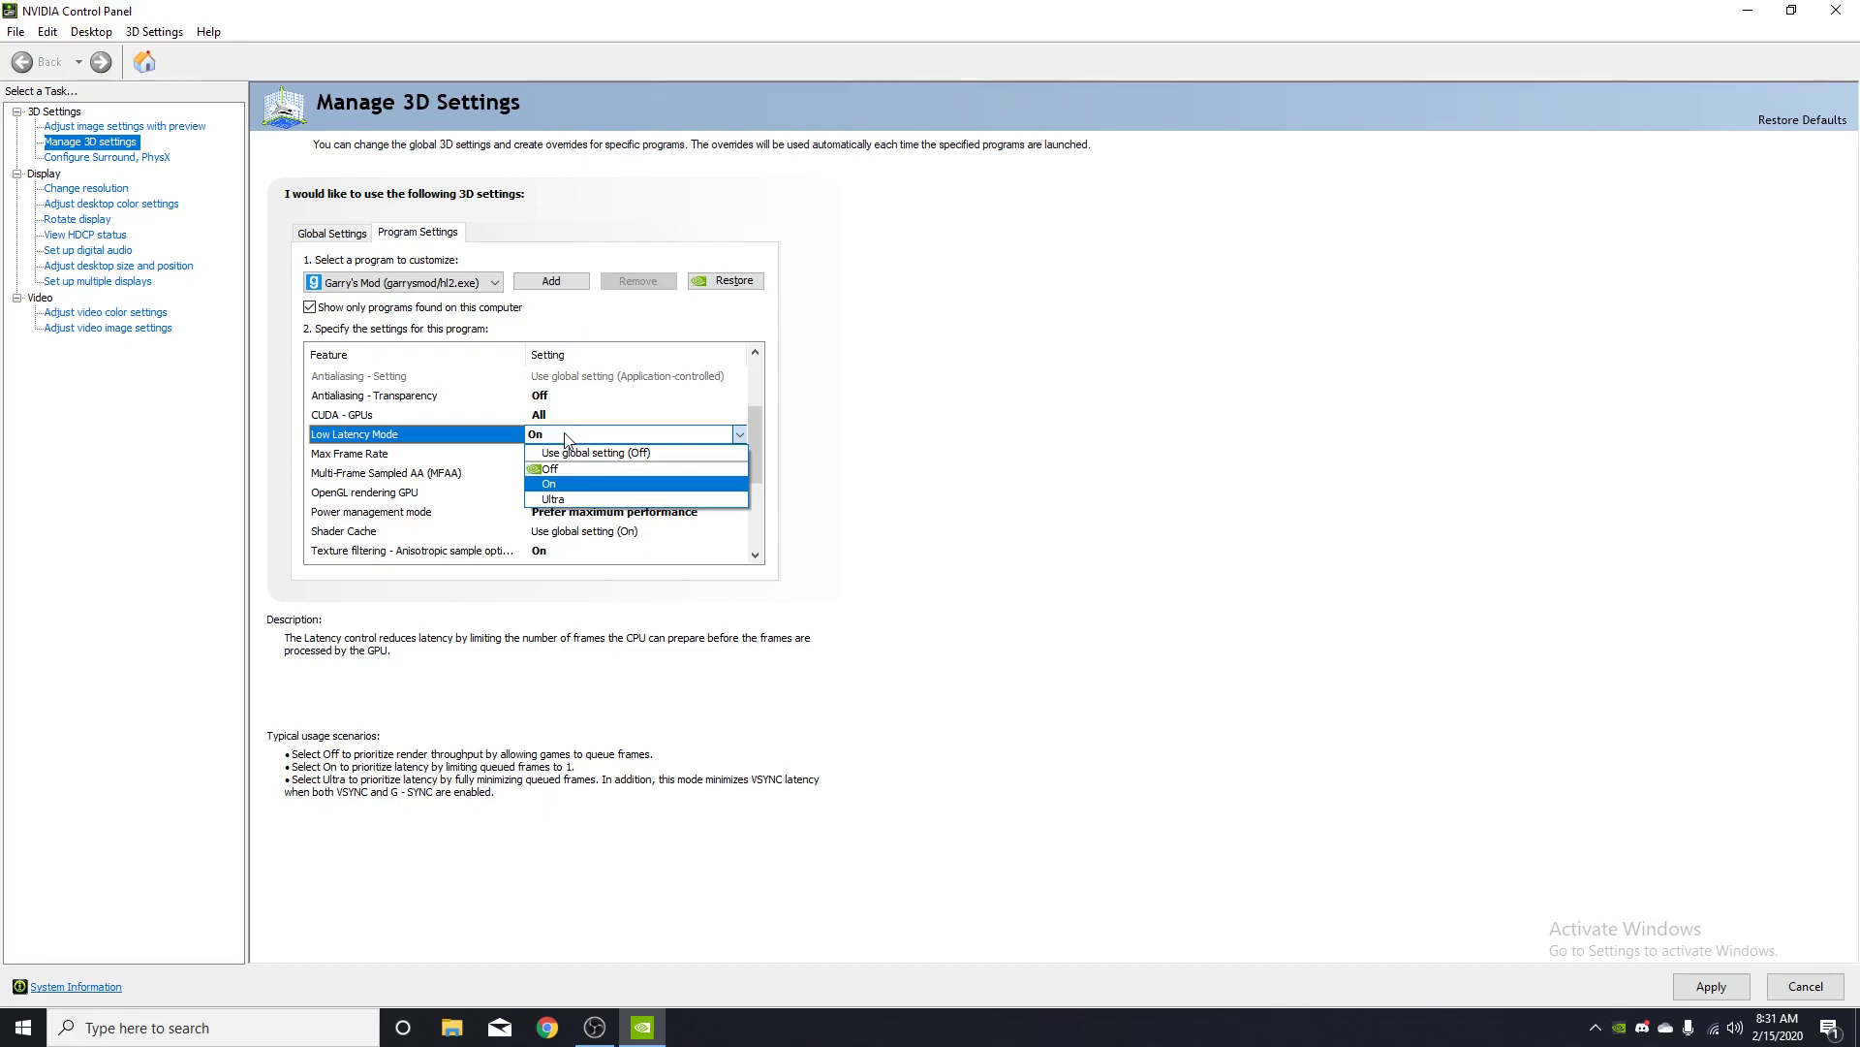
Keep Low Latency Mode On and leave Max Frame Rate Off after trying a 224 FPS cap.
{"action": "left_click", "coordinate": [567, 439]}
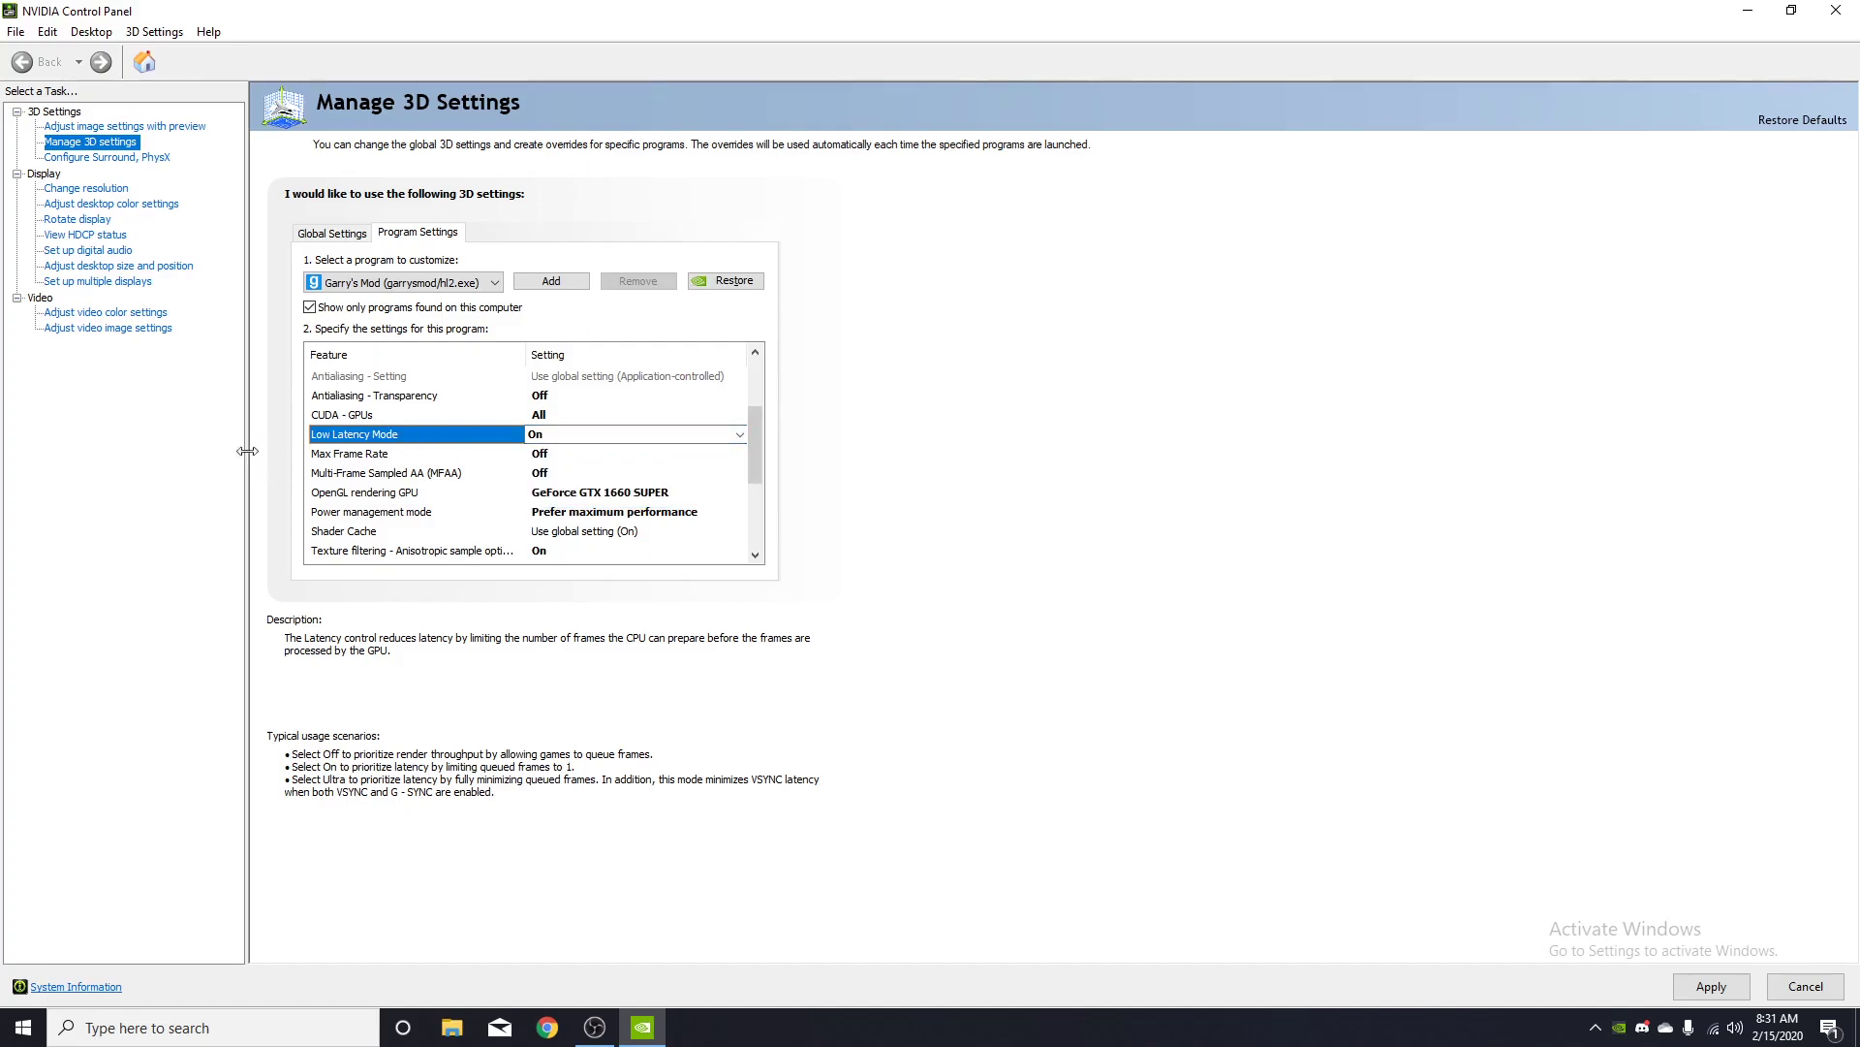
{"action": "left_click", "coordinate": [579, 453]}
{"action": "left_click", "coordinate": [582, 454]}
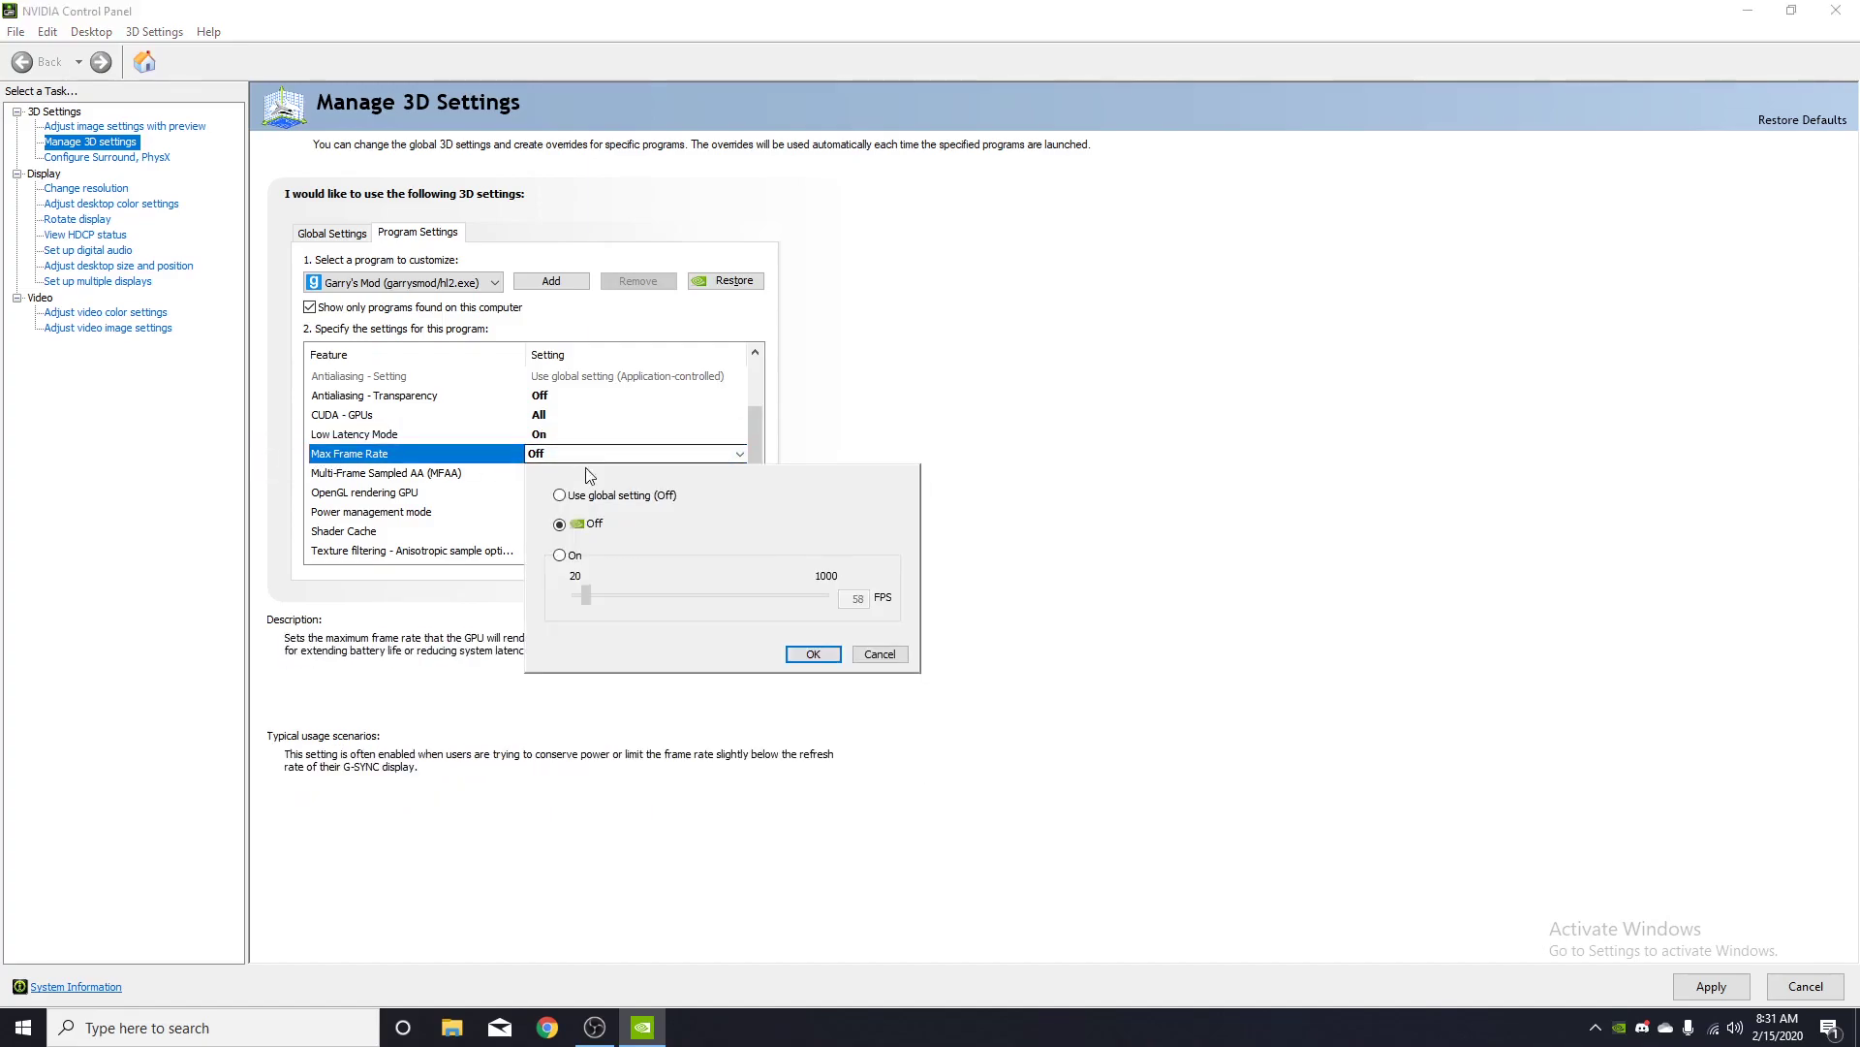
{"action": "left_click", "coordinate": [560, 555]}
{"action": "left_click_drag", "start_coordinate": [591, 581], "coordinate": [554, 591]}
{"action": "left_click", "coordinate": [559, 524]}
{"action": "left_click", "coordinate": [814, 657]}
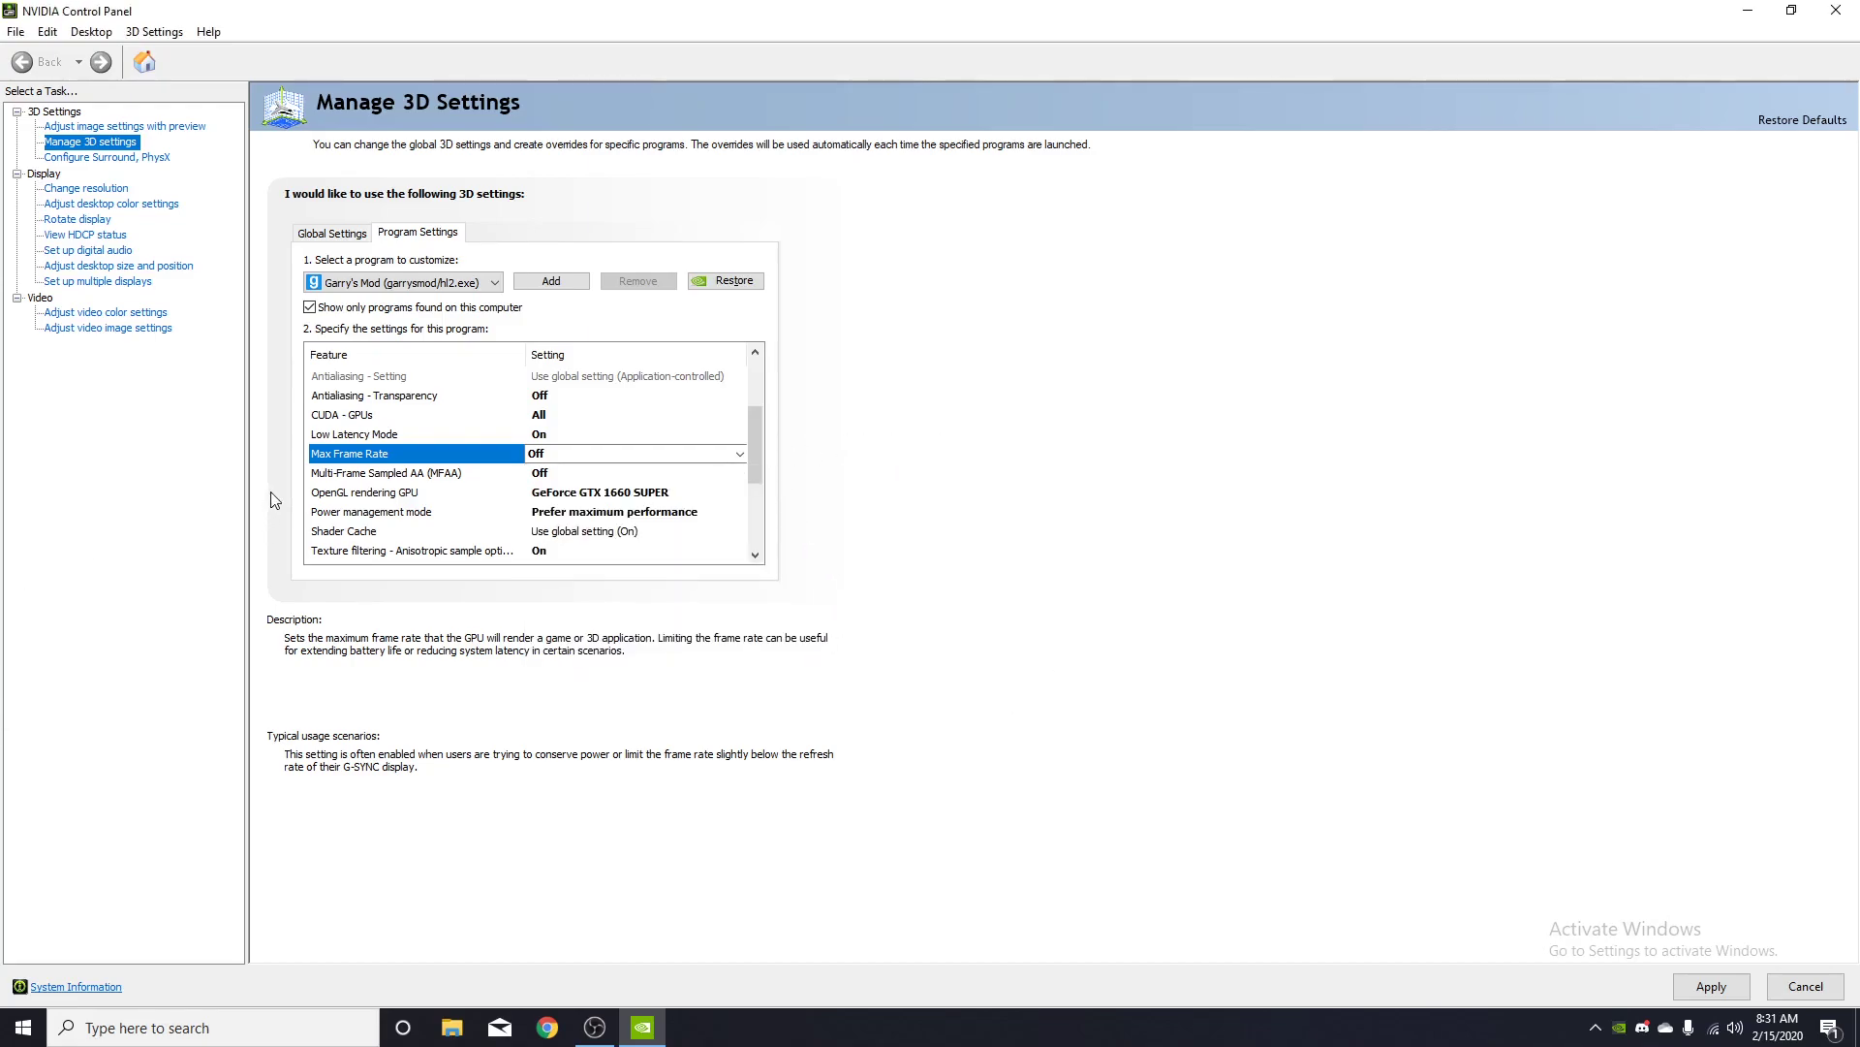
Keep MFAA Off and the OpenGL rendering GPU on the GeForce GTX 1660 SUPER.
{"action": "left_click", "coordinate": [549, 474]}
{"action": "left_click", "coordinate": [549, 474]}
{"action": "left_click", "coordinate": [548, 475]}
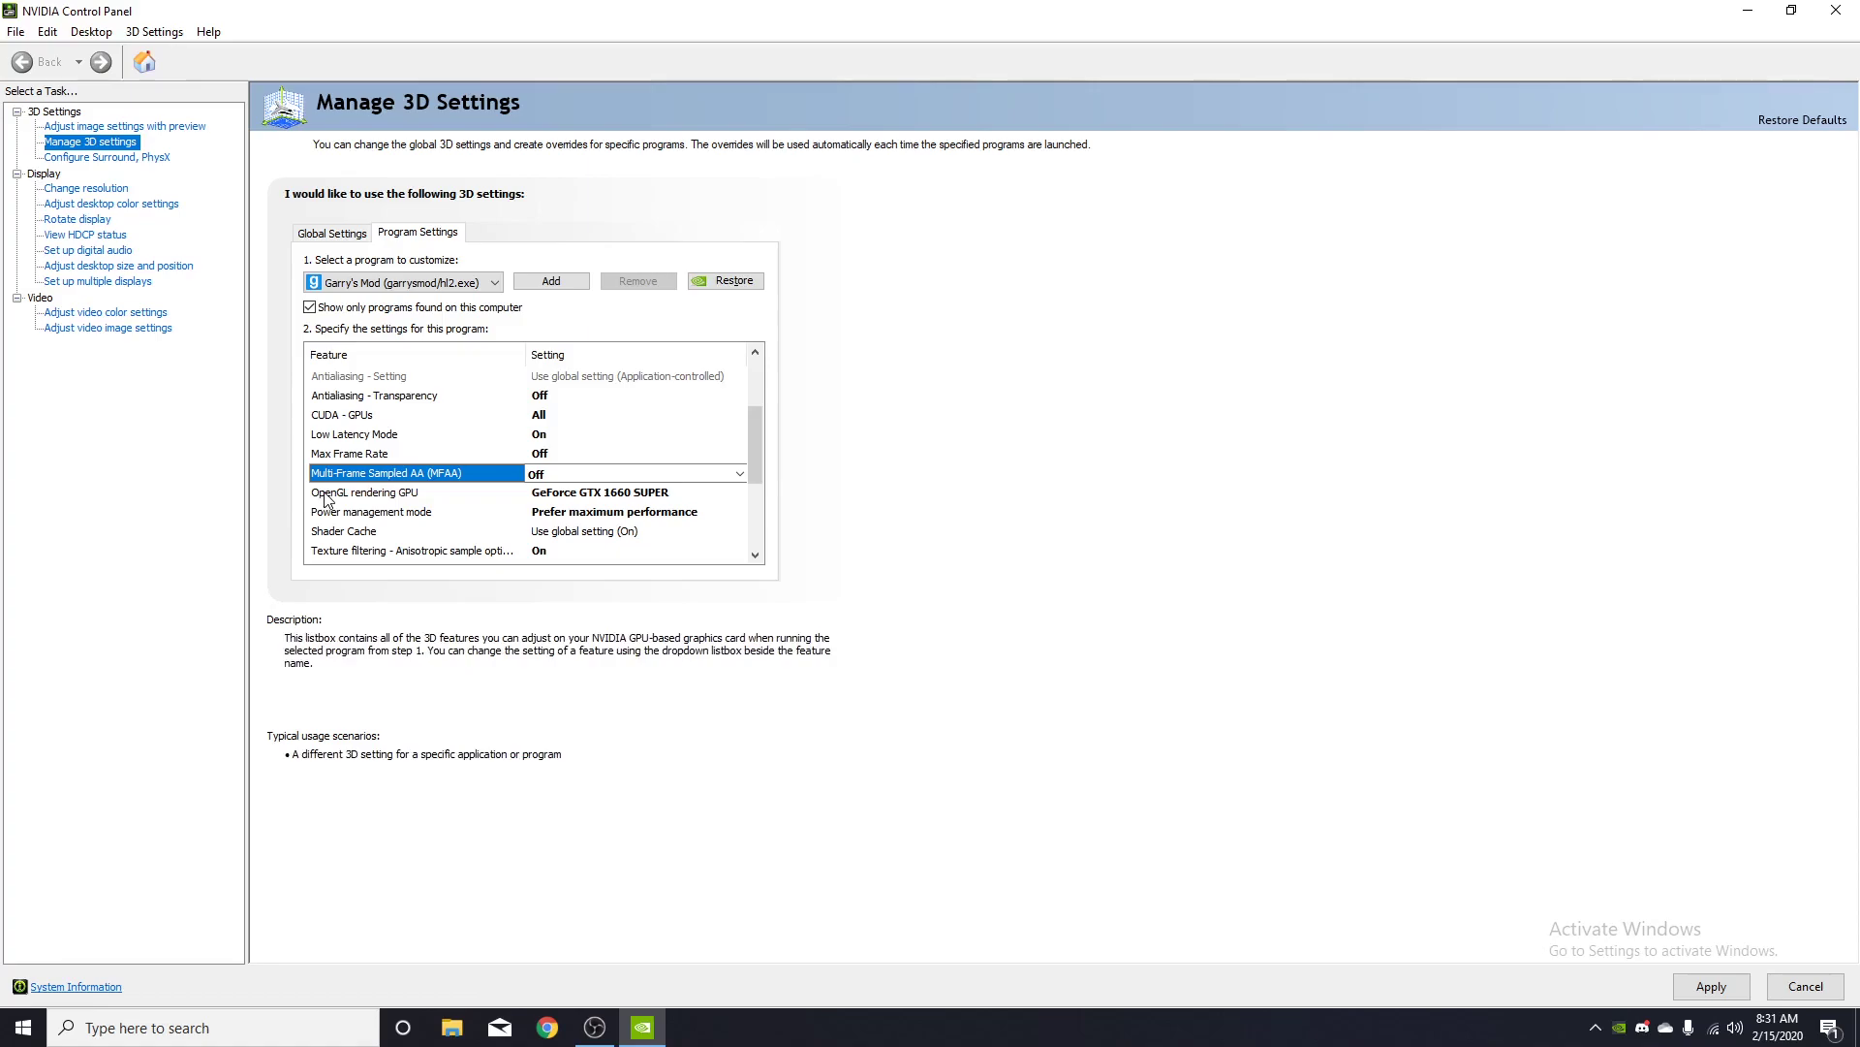
{"action": "left_click", "coordinate": [580, 495]}
{"action": "left_click", "coordinate": [580, 495]}
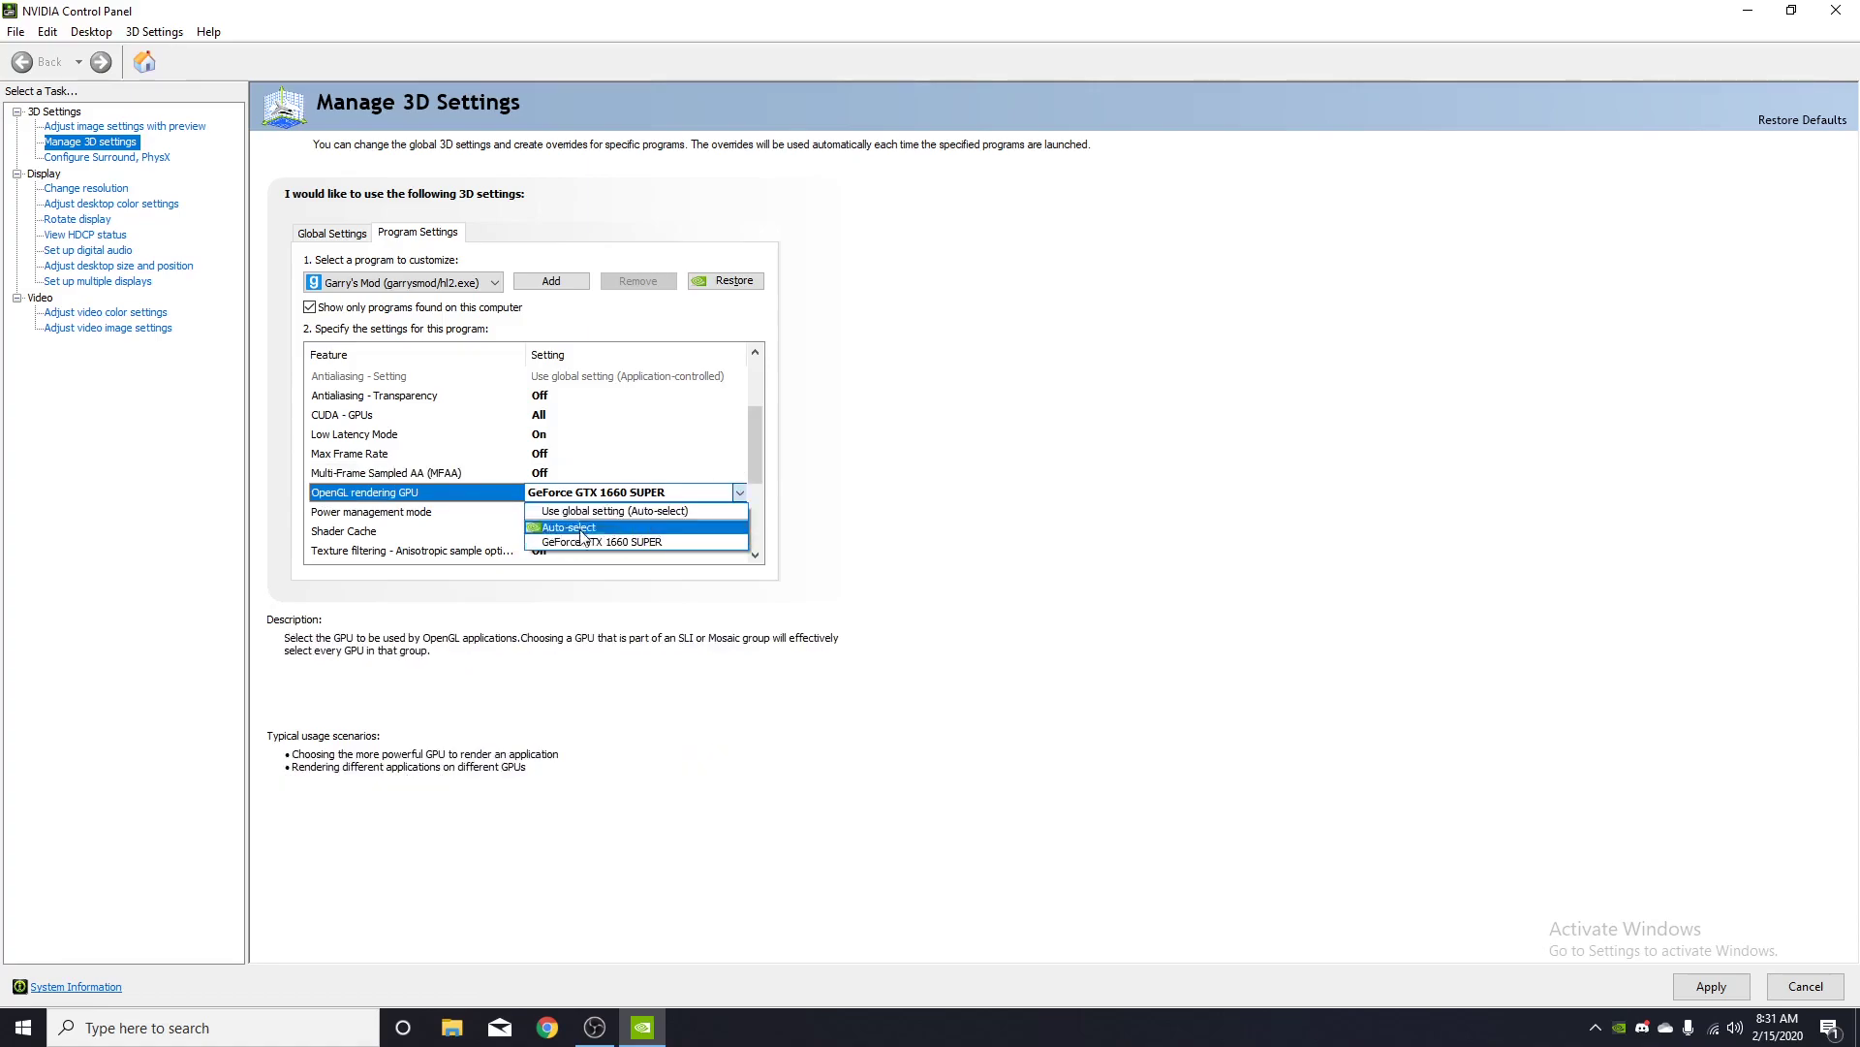
{"action": "left_click", "coordinate": [572, 492]}
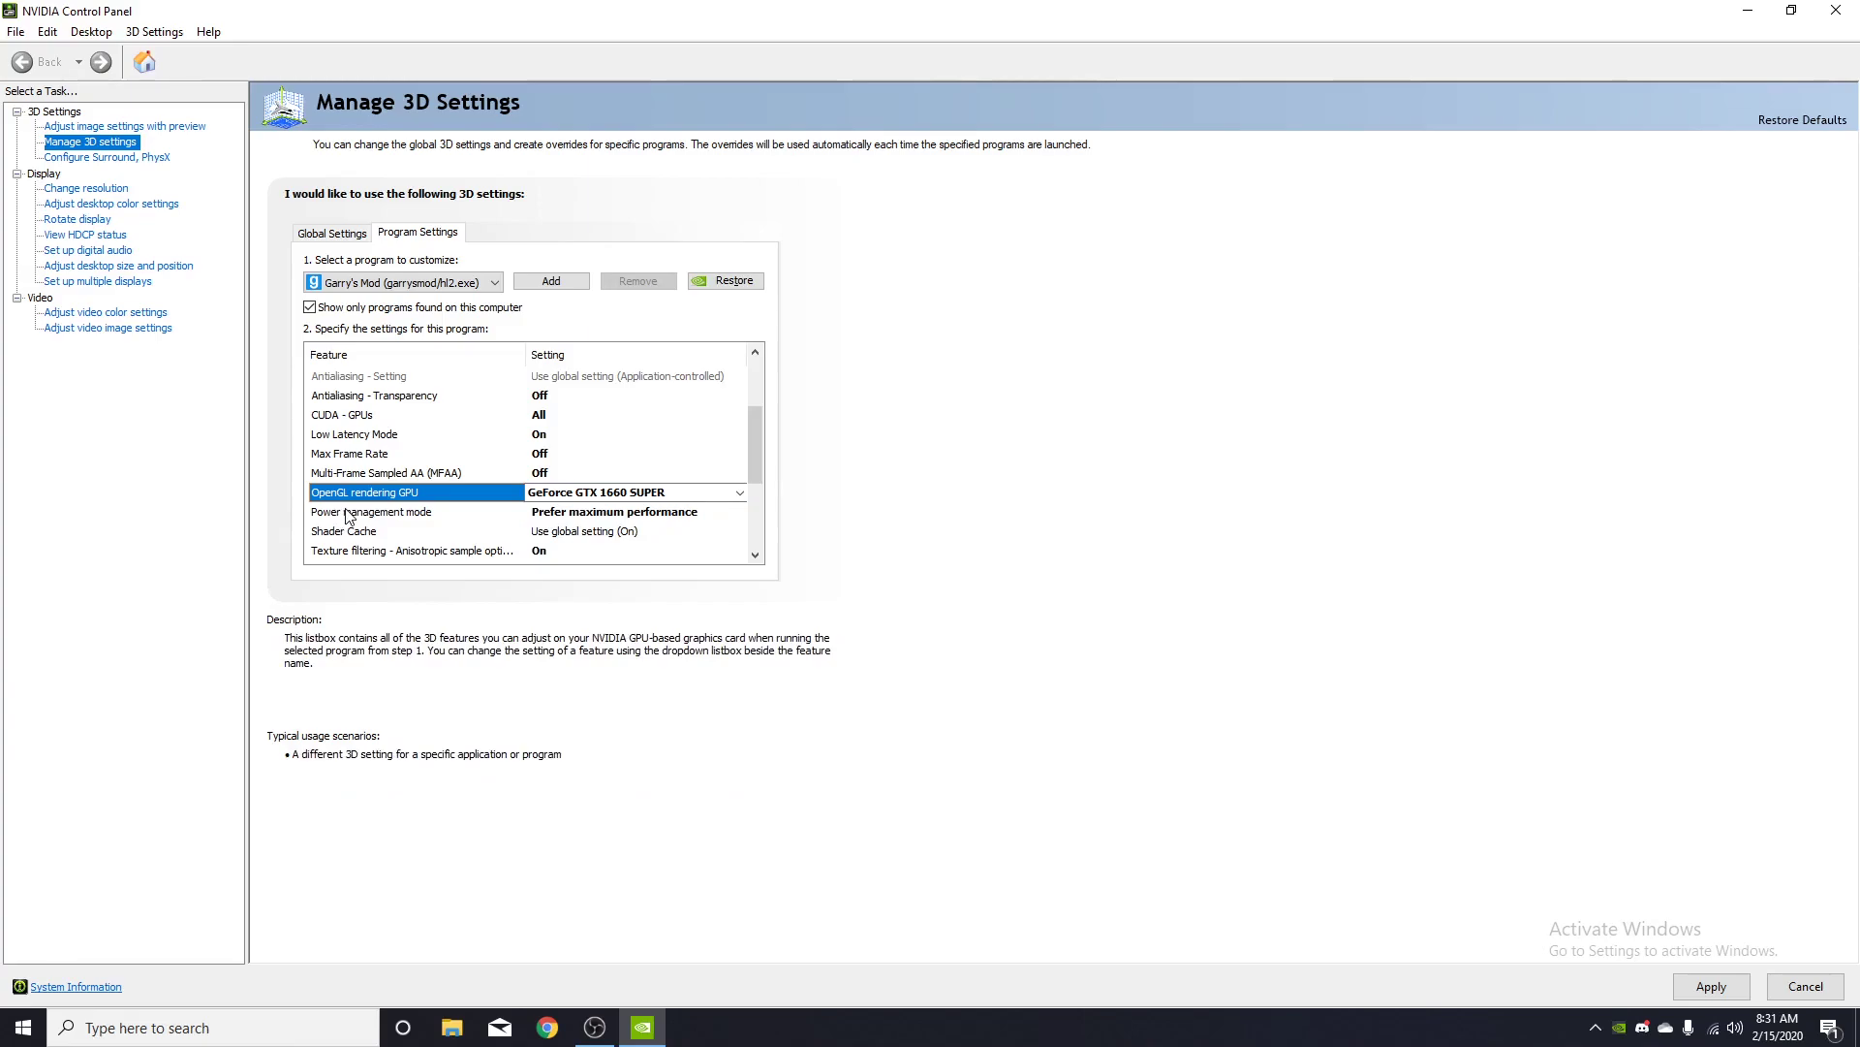
Set Power management mode to Prefer maximum performance.
{"action": "left_click", "coordinate": [628, 514]}
{"action": "left_click", "coordinate": [628, 514]}
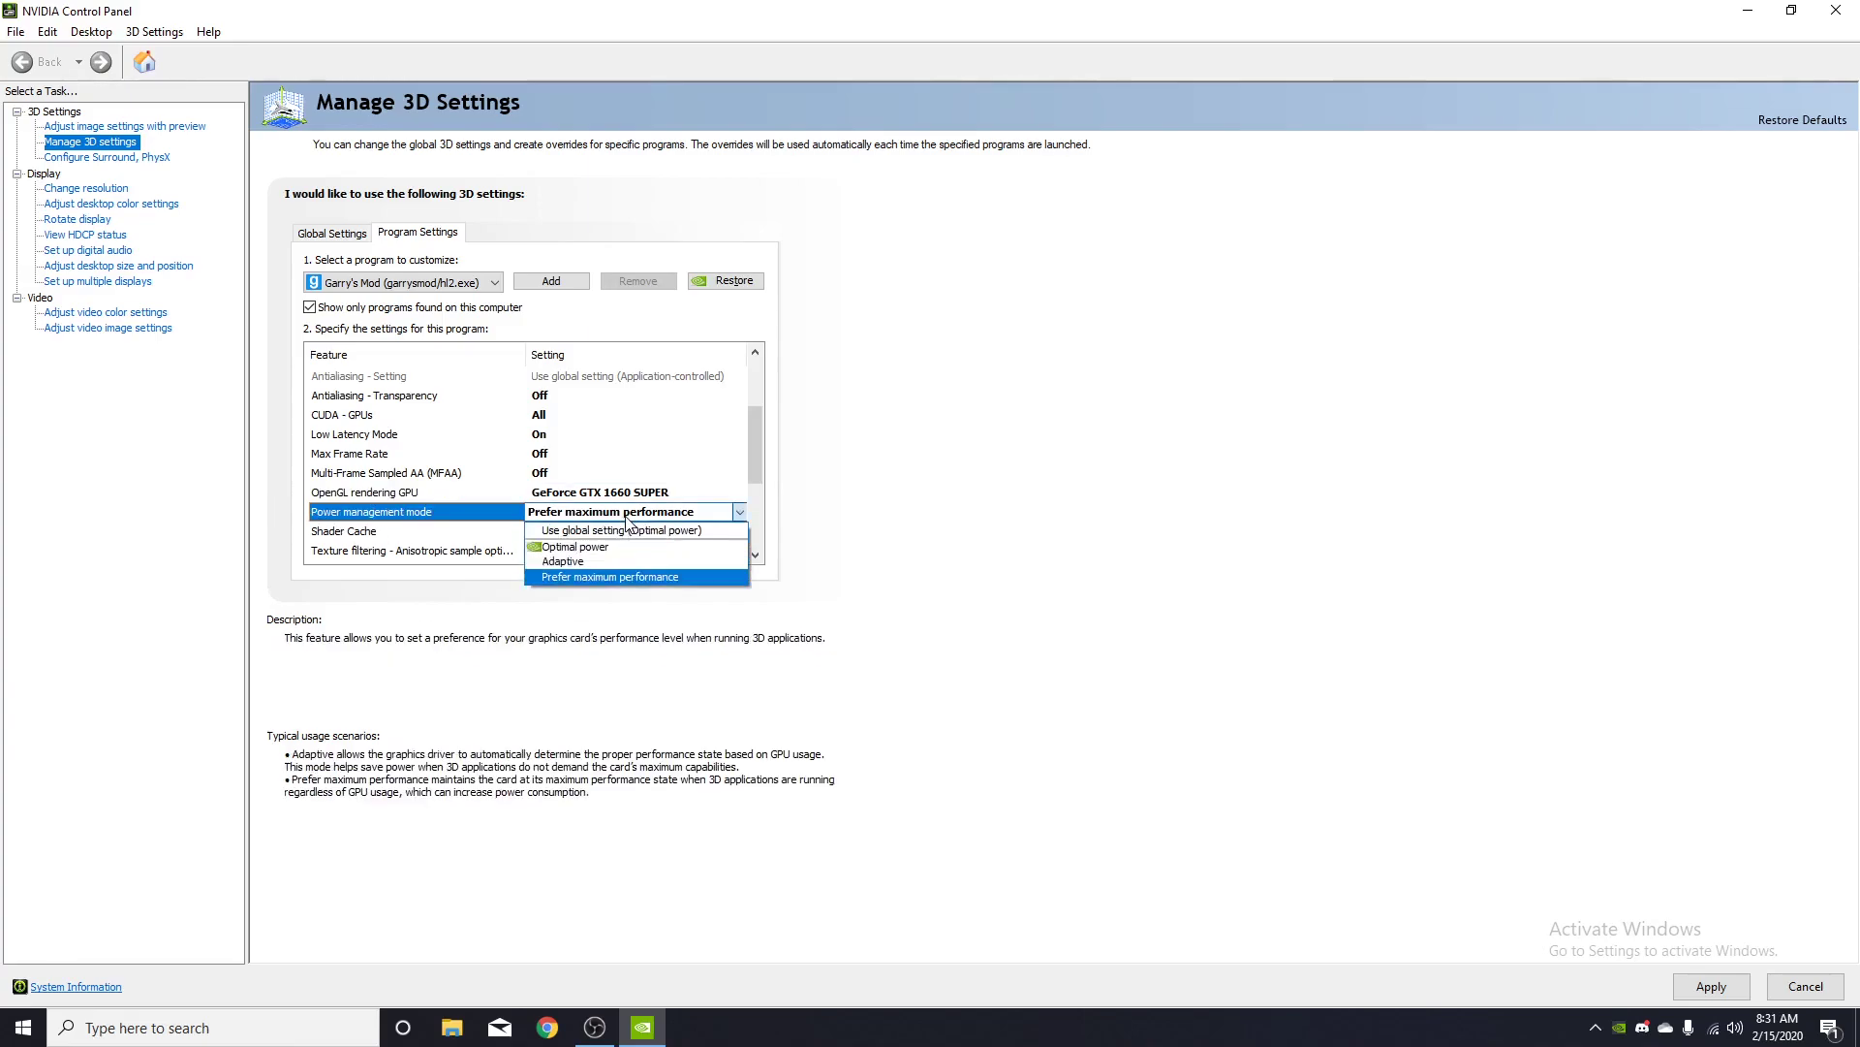
{"action": "left_click", "coordinate": [607, 576]}
{"action": "scroll", "coordinate": [755, 448], "scroll_direction": "down", "scroll_amount": 1}
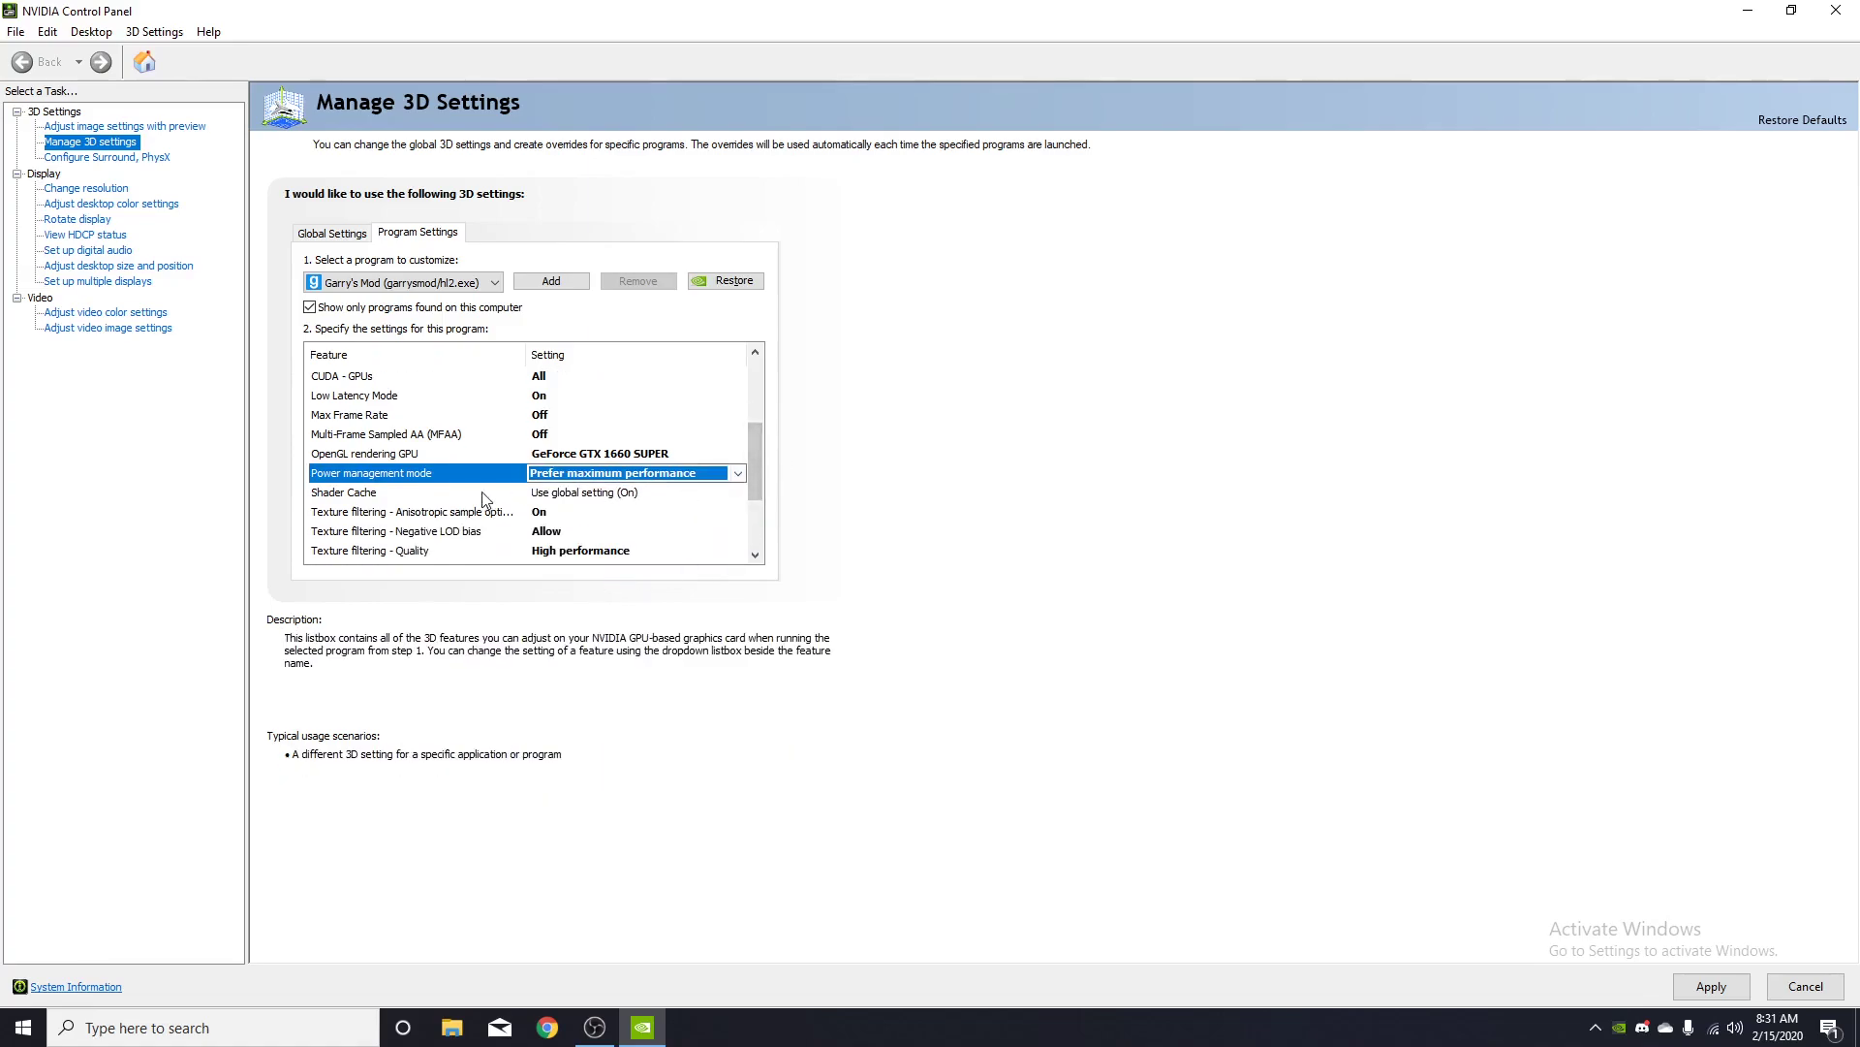
Turn Shader Cache On, then bring up the Texture filtering - Quality choices.
{"action": "left_click", "coordinate": [356, 495]}
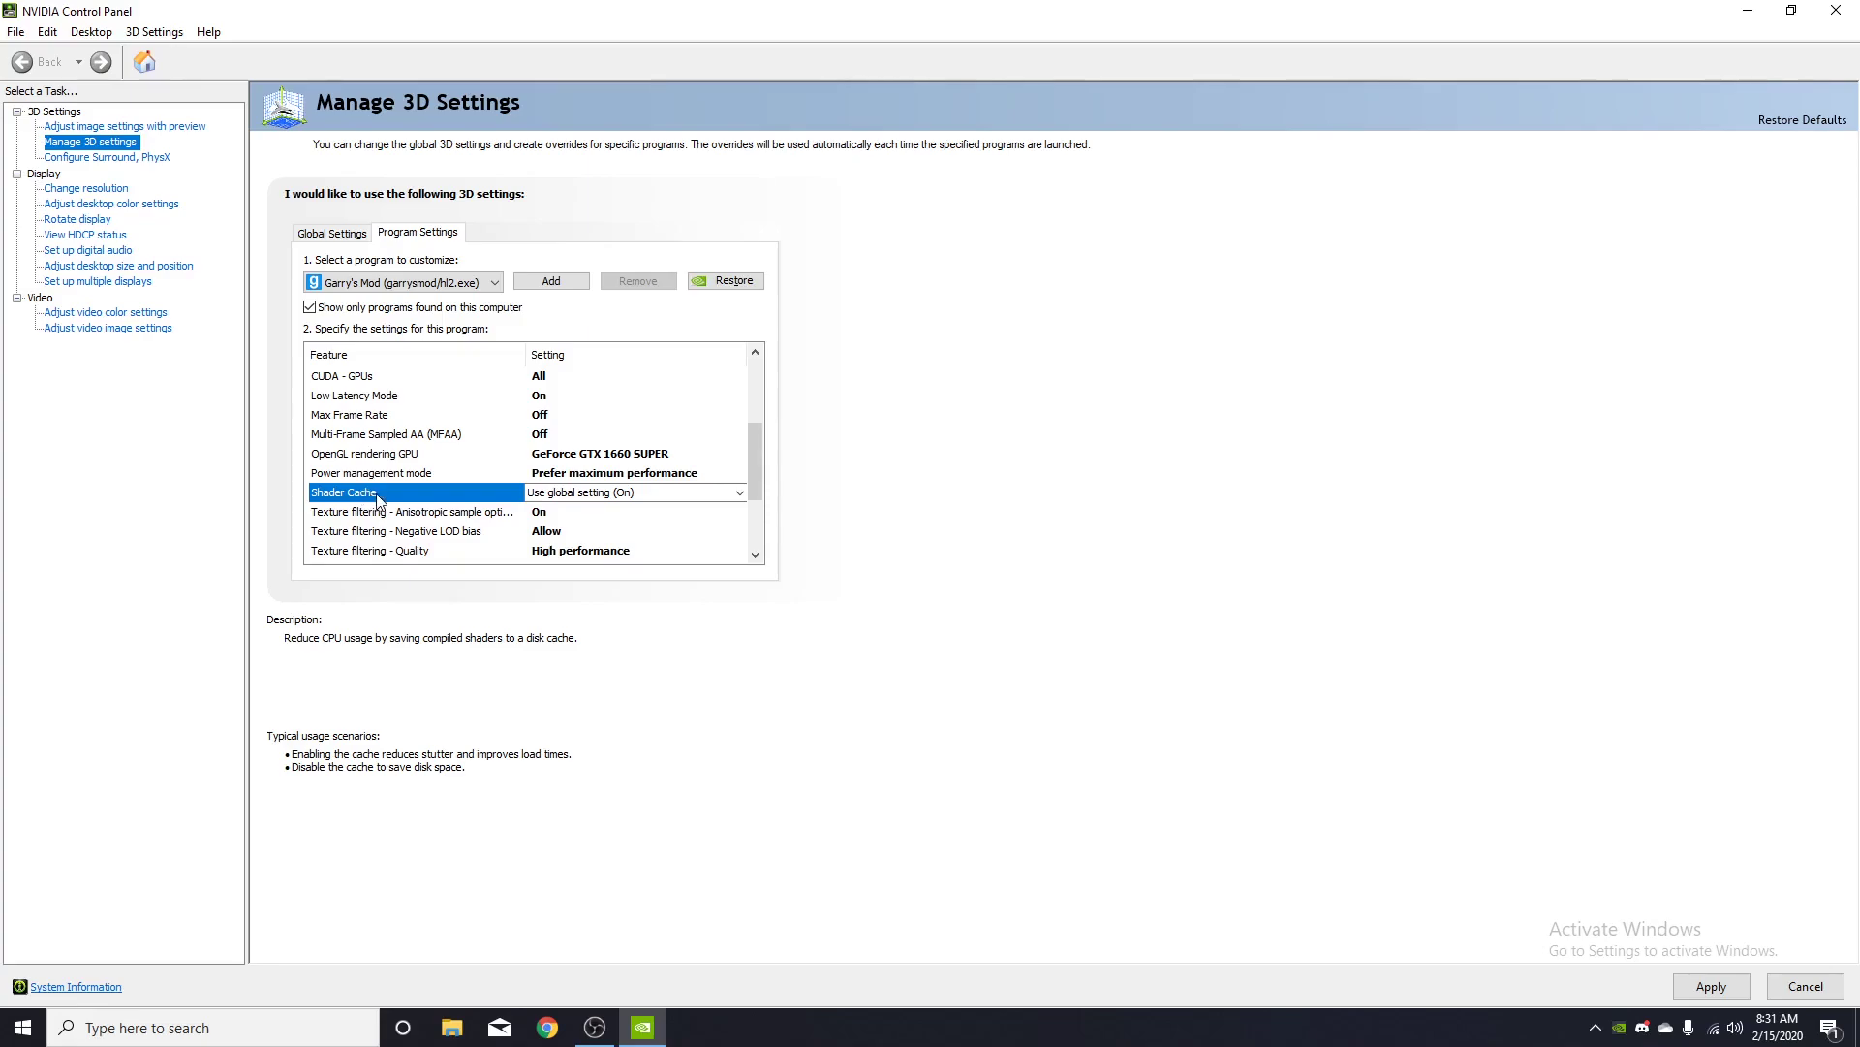
{"action": "left_click", "coordinate": [535, 496]}
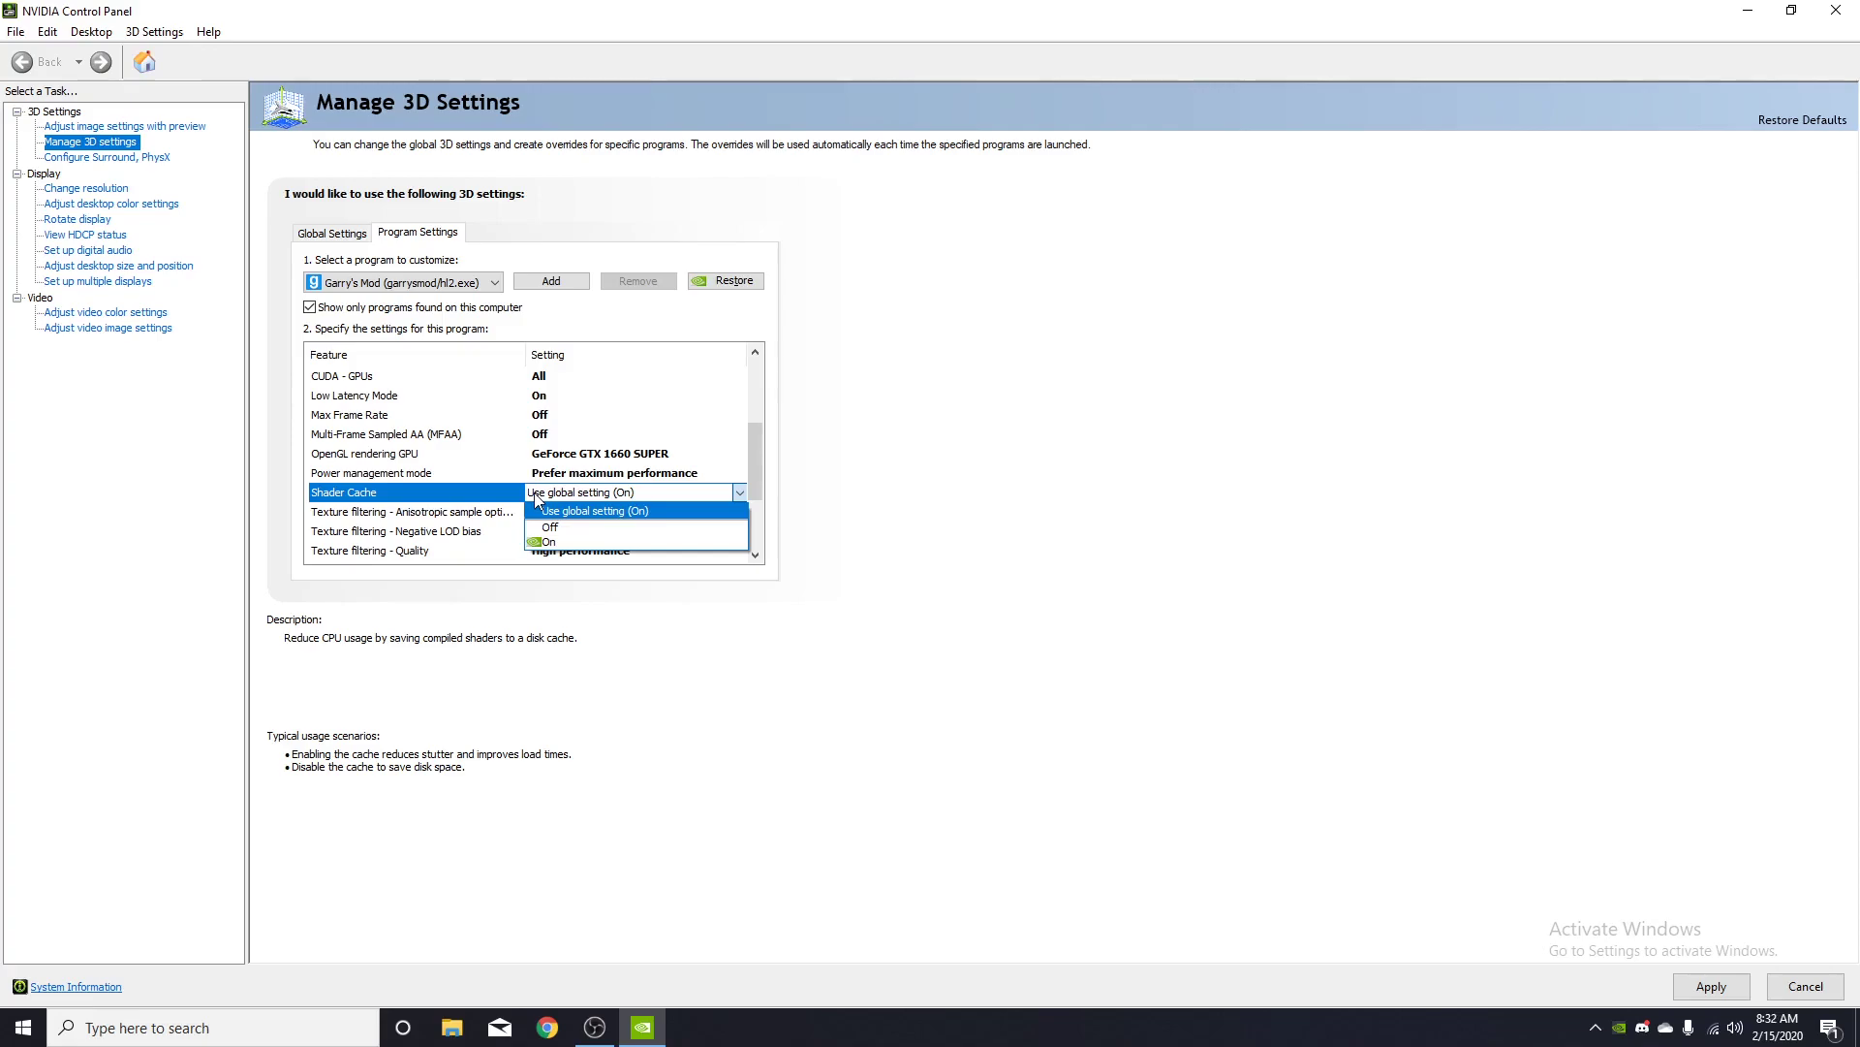
{"action": "left_click", "coordinate": [548, 542]}
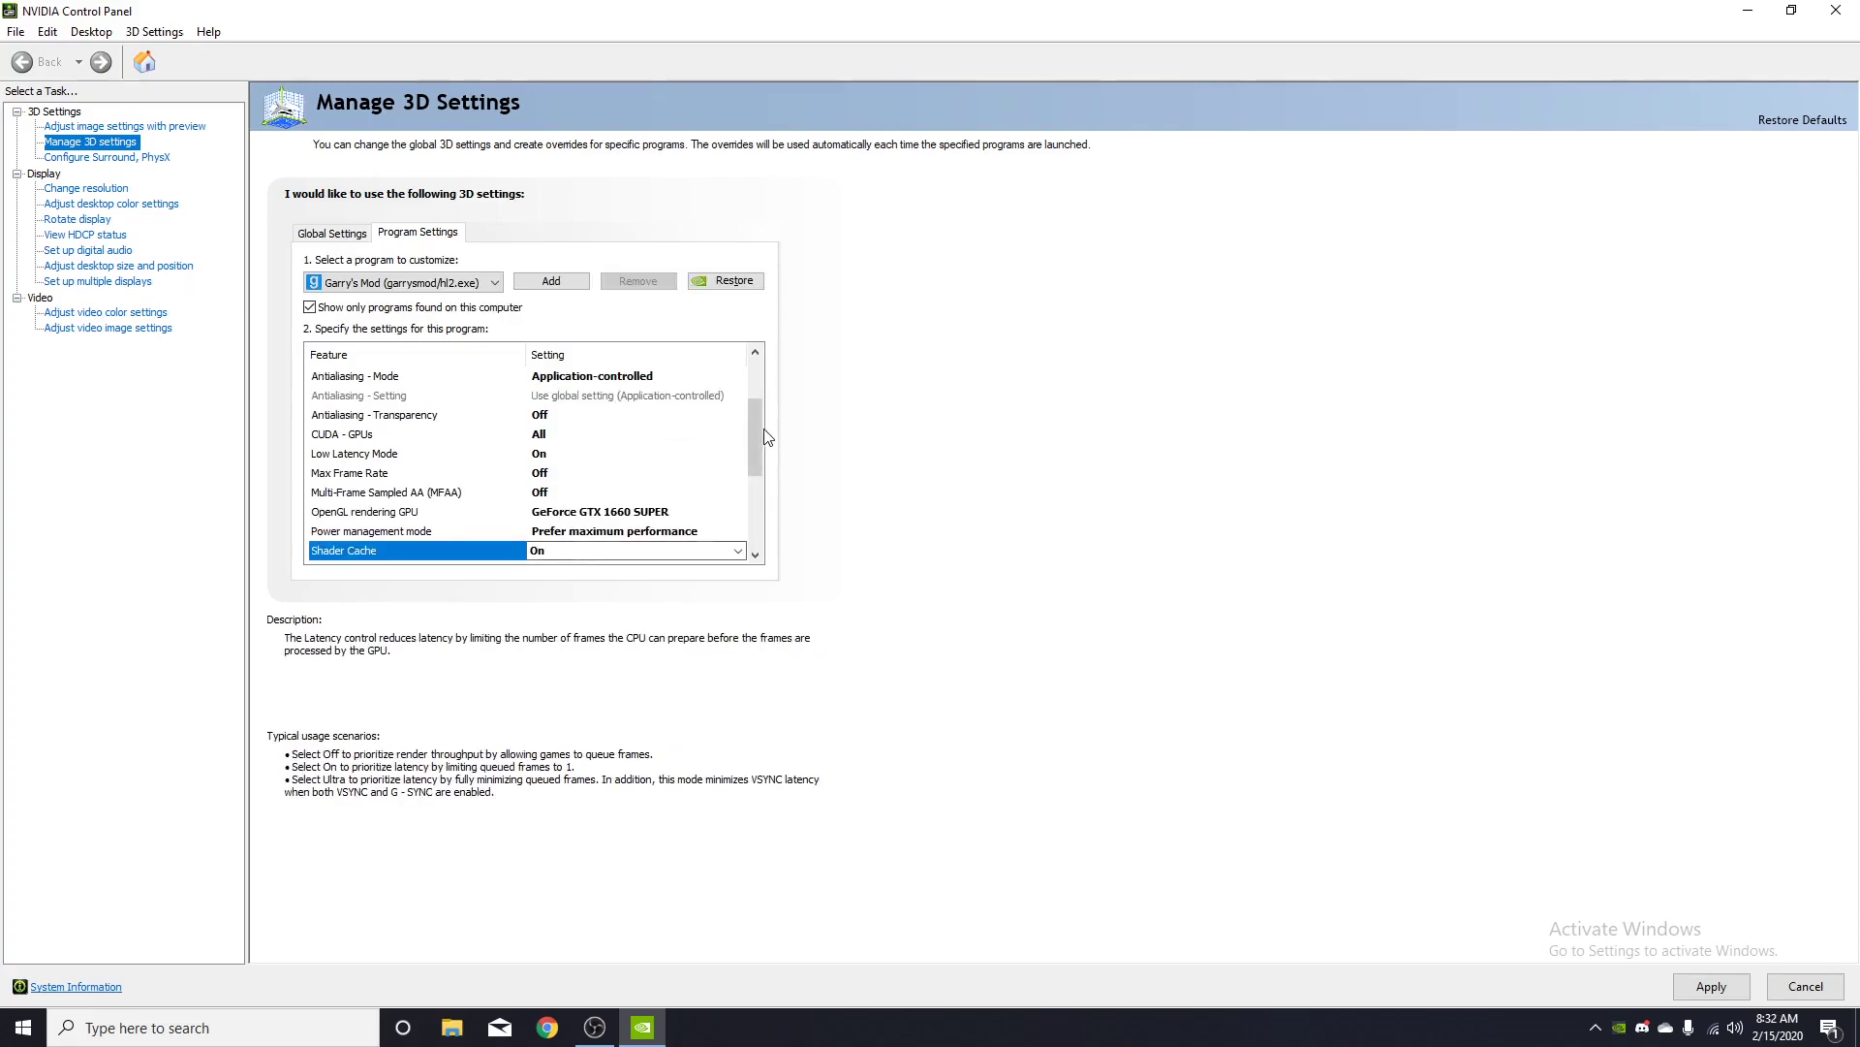
{"action": "scroll", "coordinate": [751, 441], "scroll_direction": "down", "scroll_amount": 2}
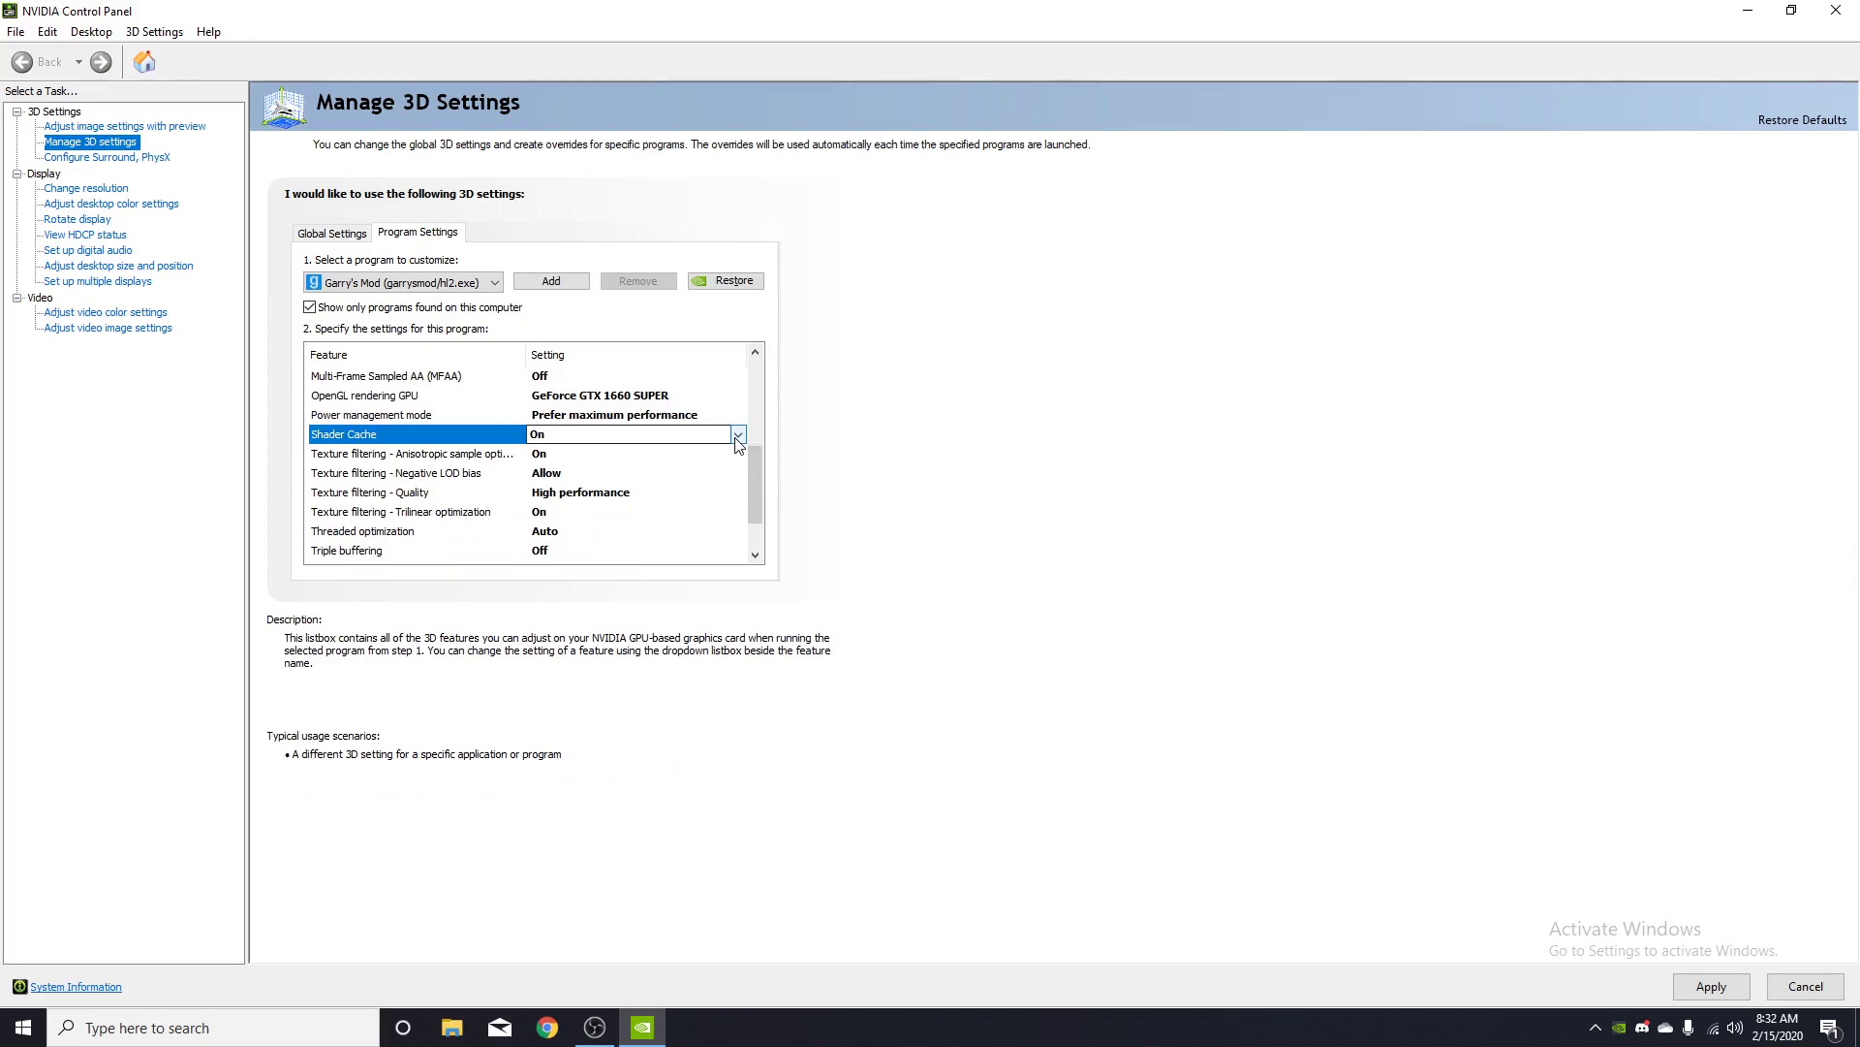
{"action": "left_click", "coordinate": [433, 463]}
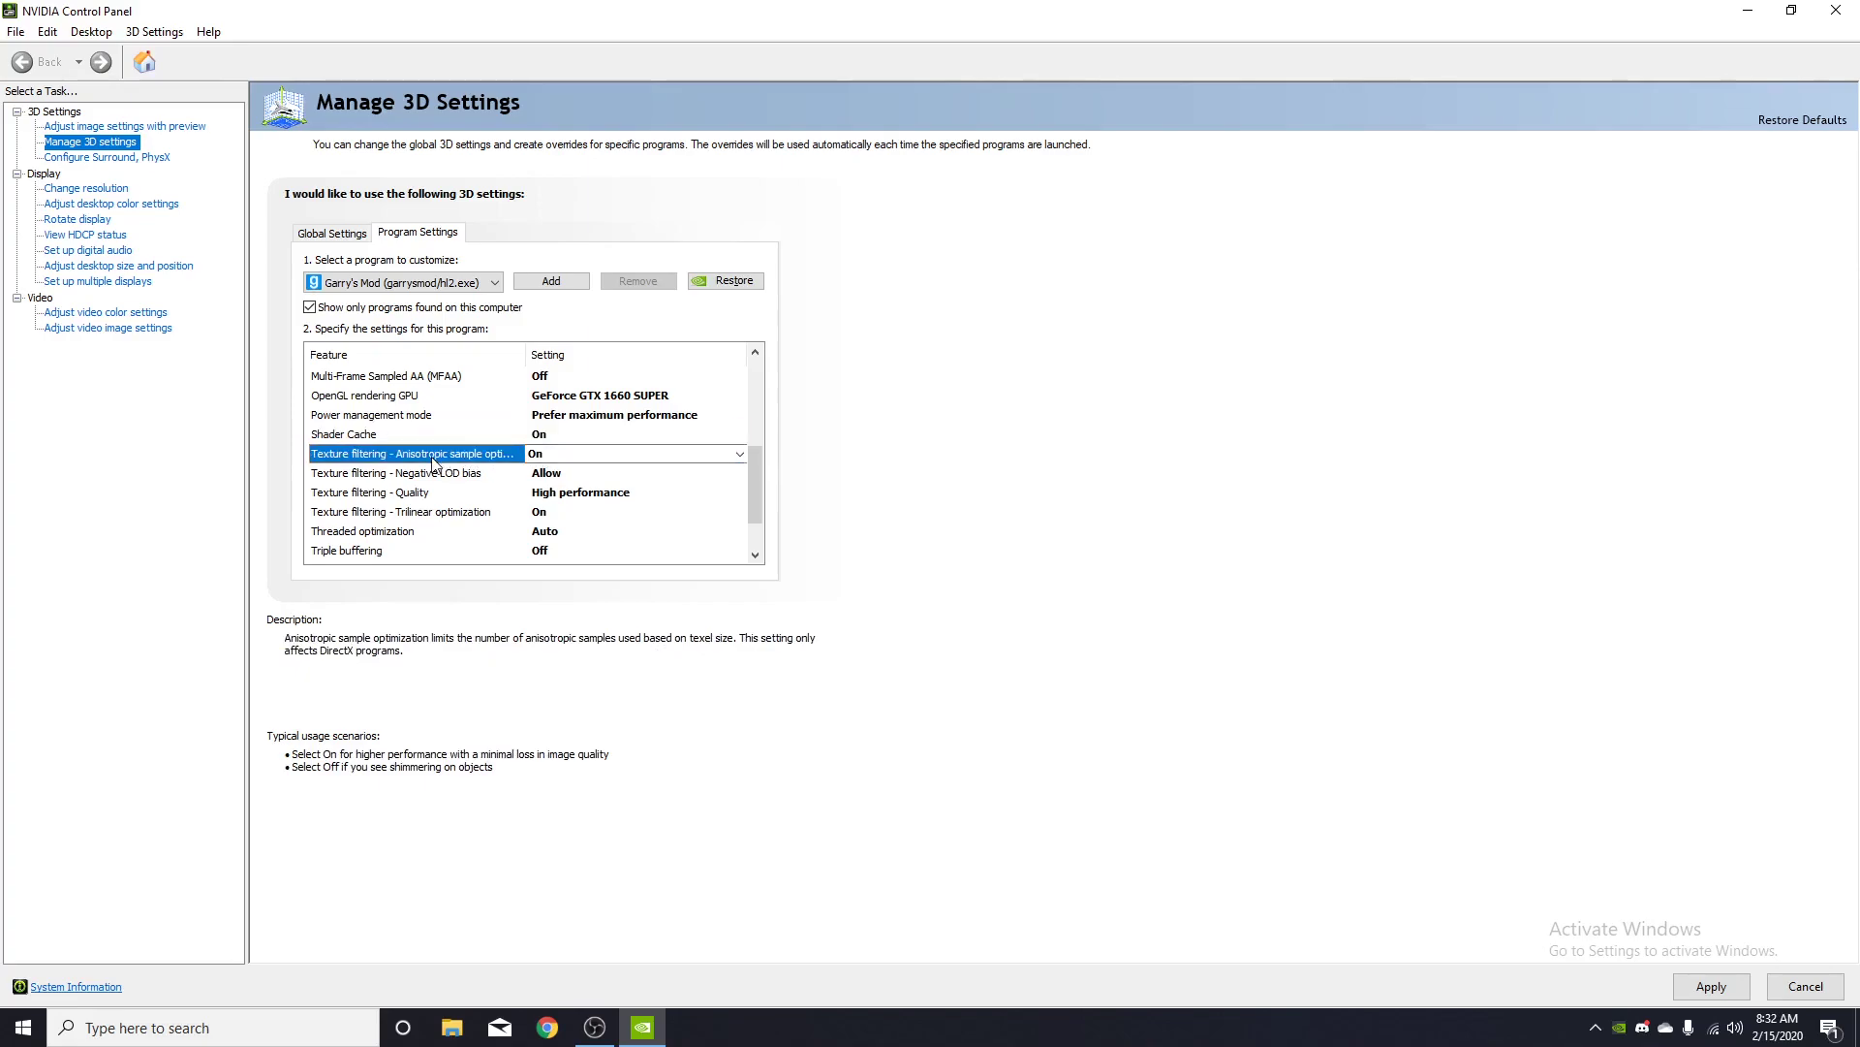
{"action": "left_click", "coordinate": [566, 496]}
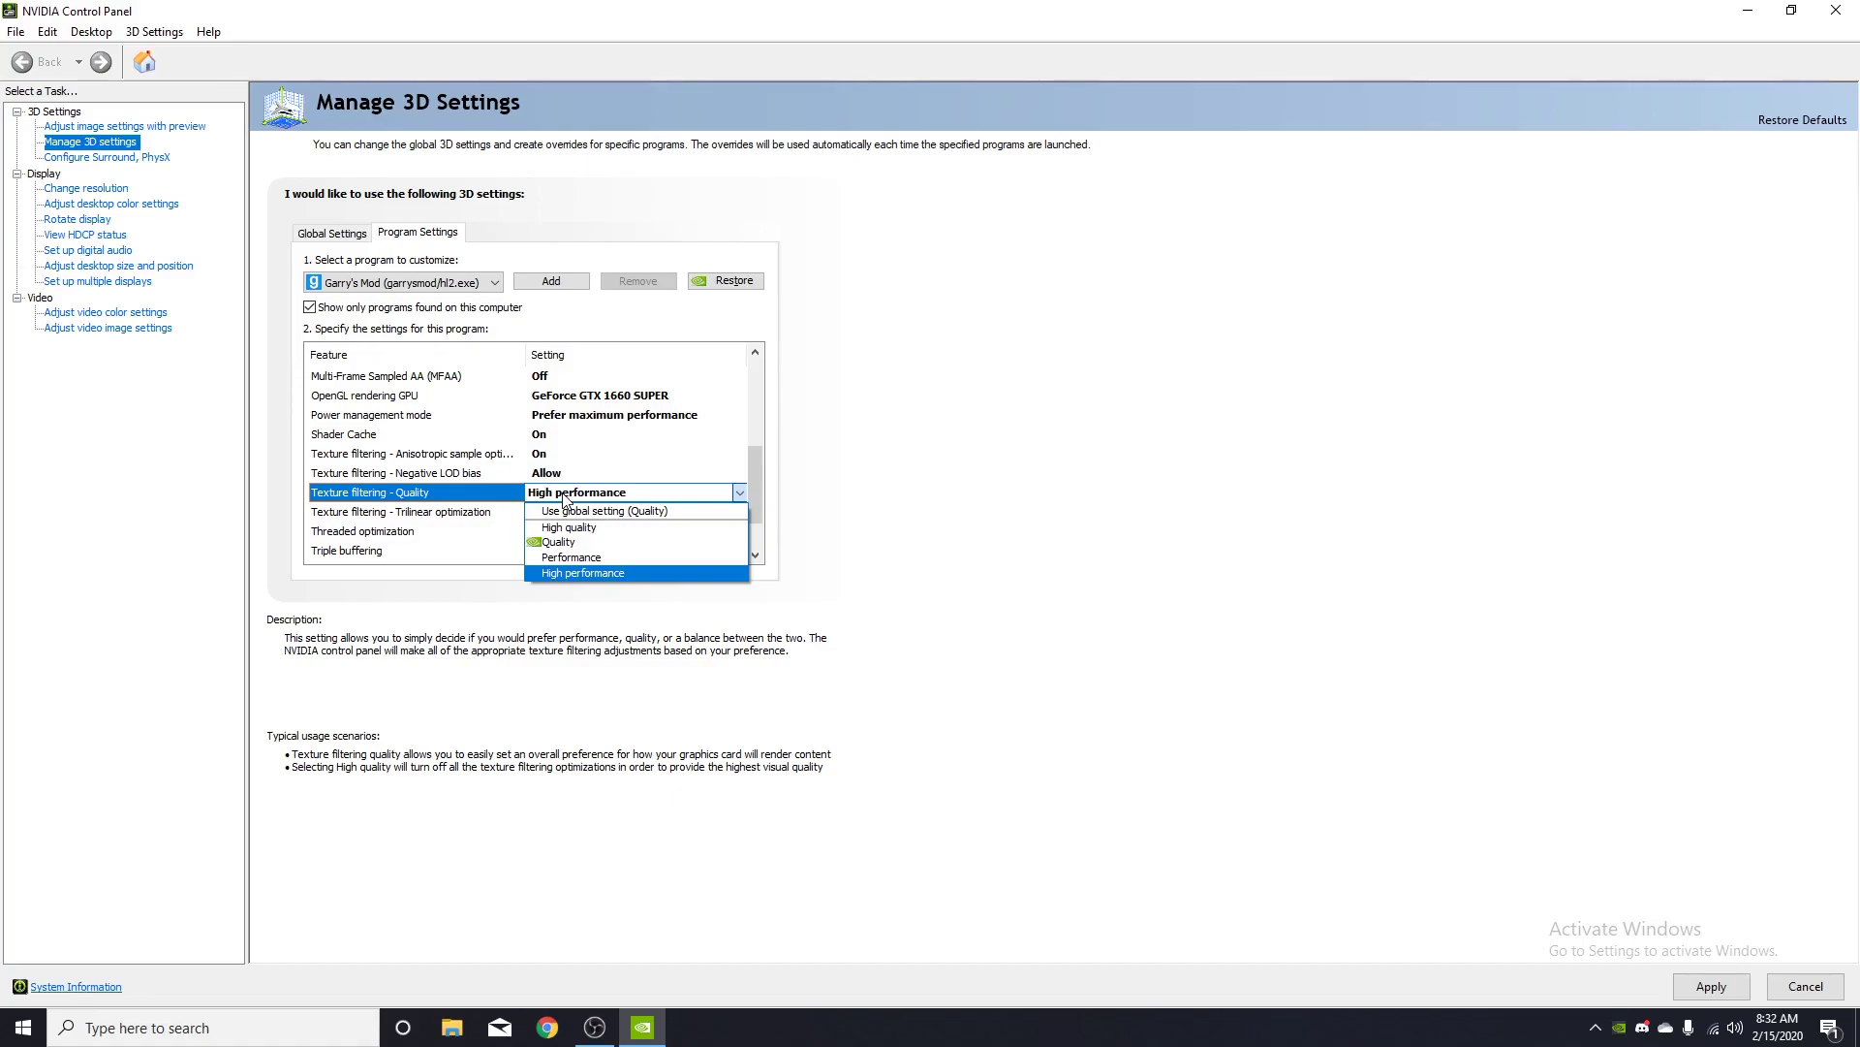
Keep Texture filtering - Quality at High performance and Trilinear optimization On.
{"action": "left_click", "coordinate": [581, 573]}
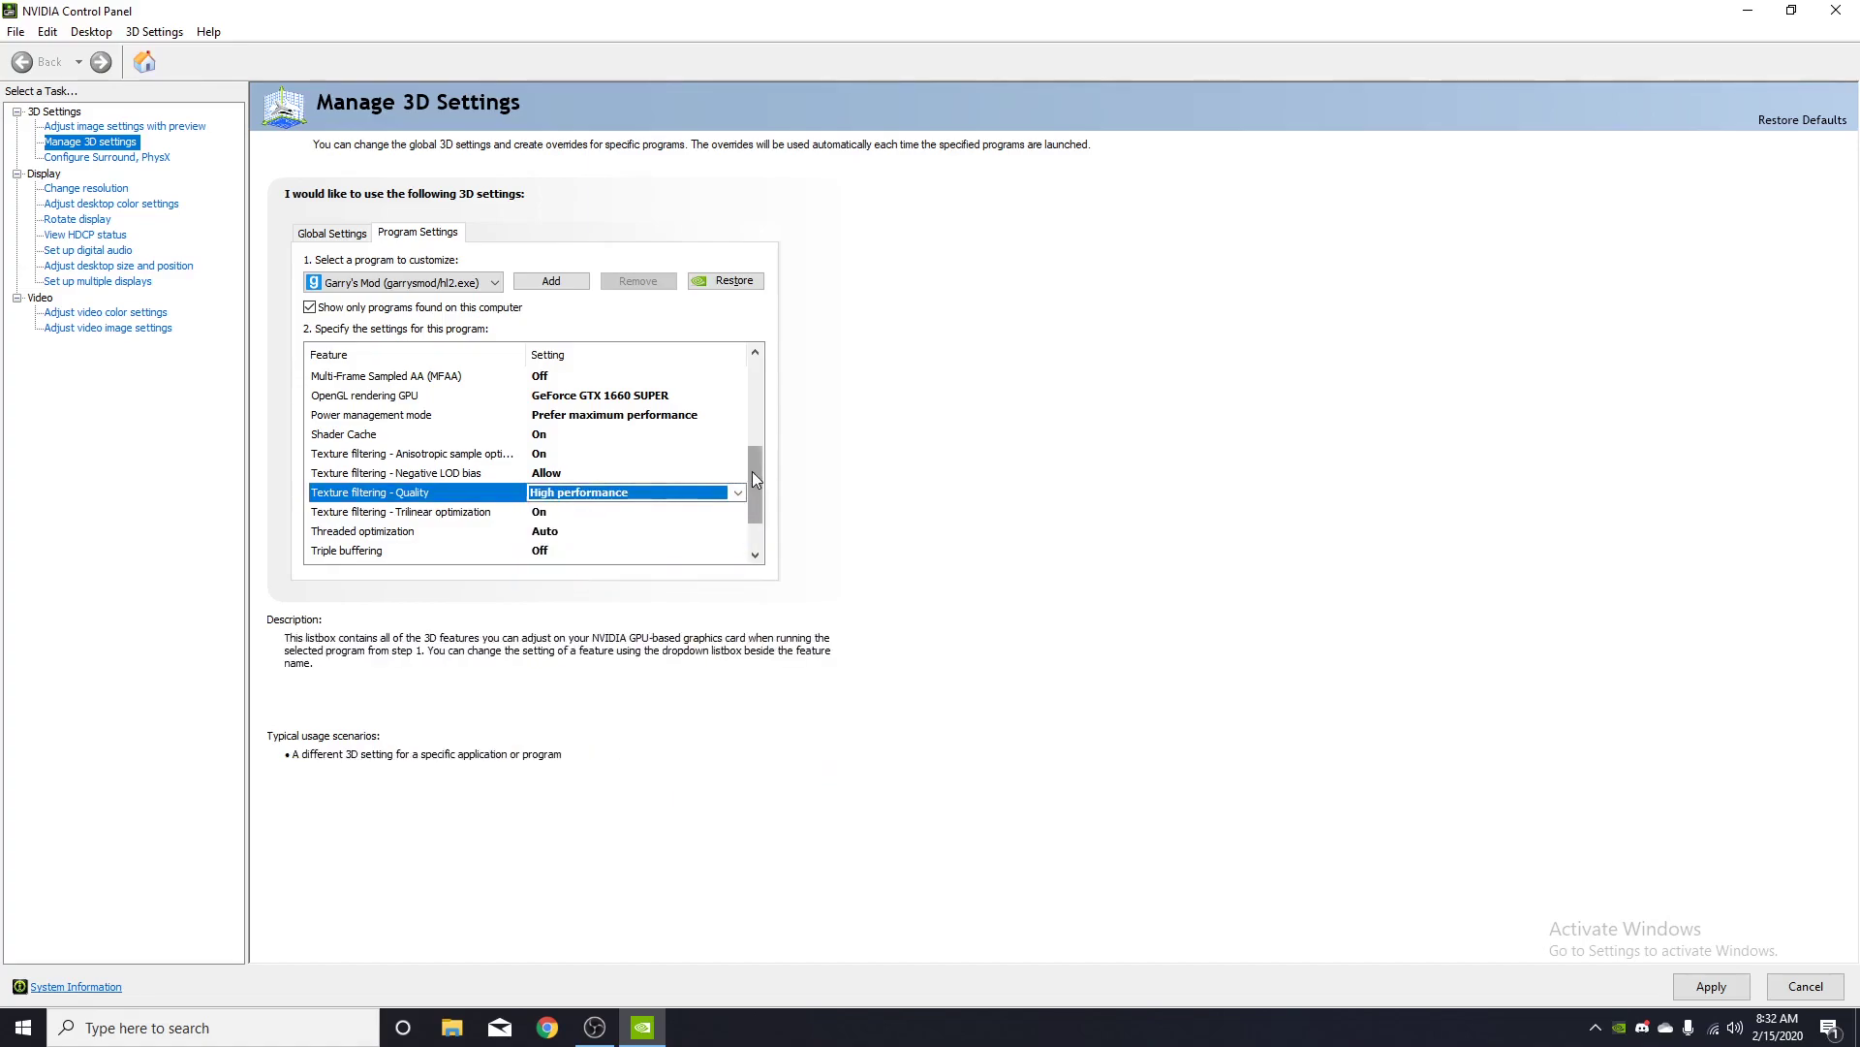
{"action": "left_click_drag", "start_coordinate": [752, 471], "coordinate": [758, 483]}
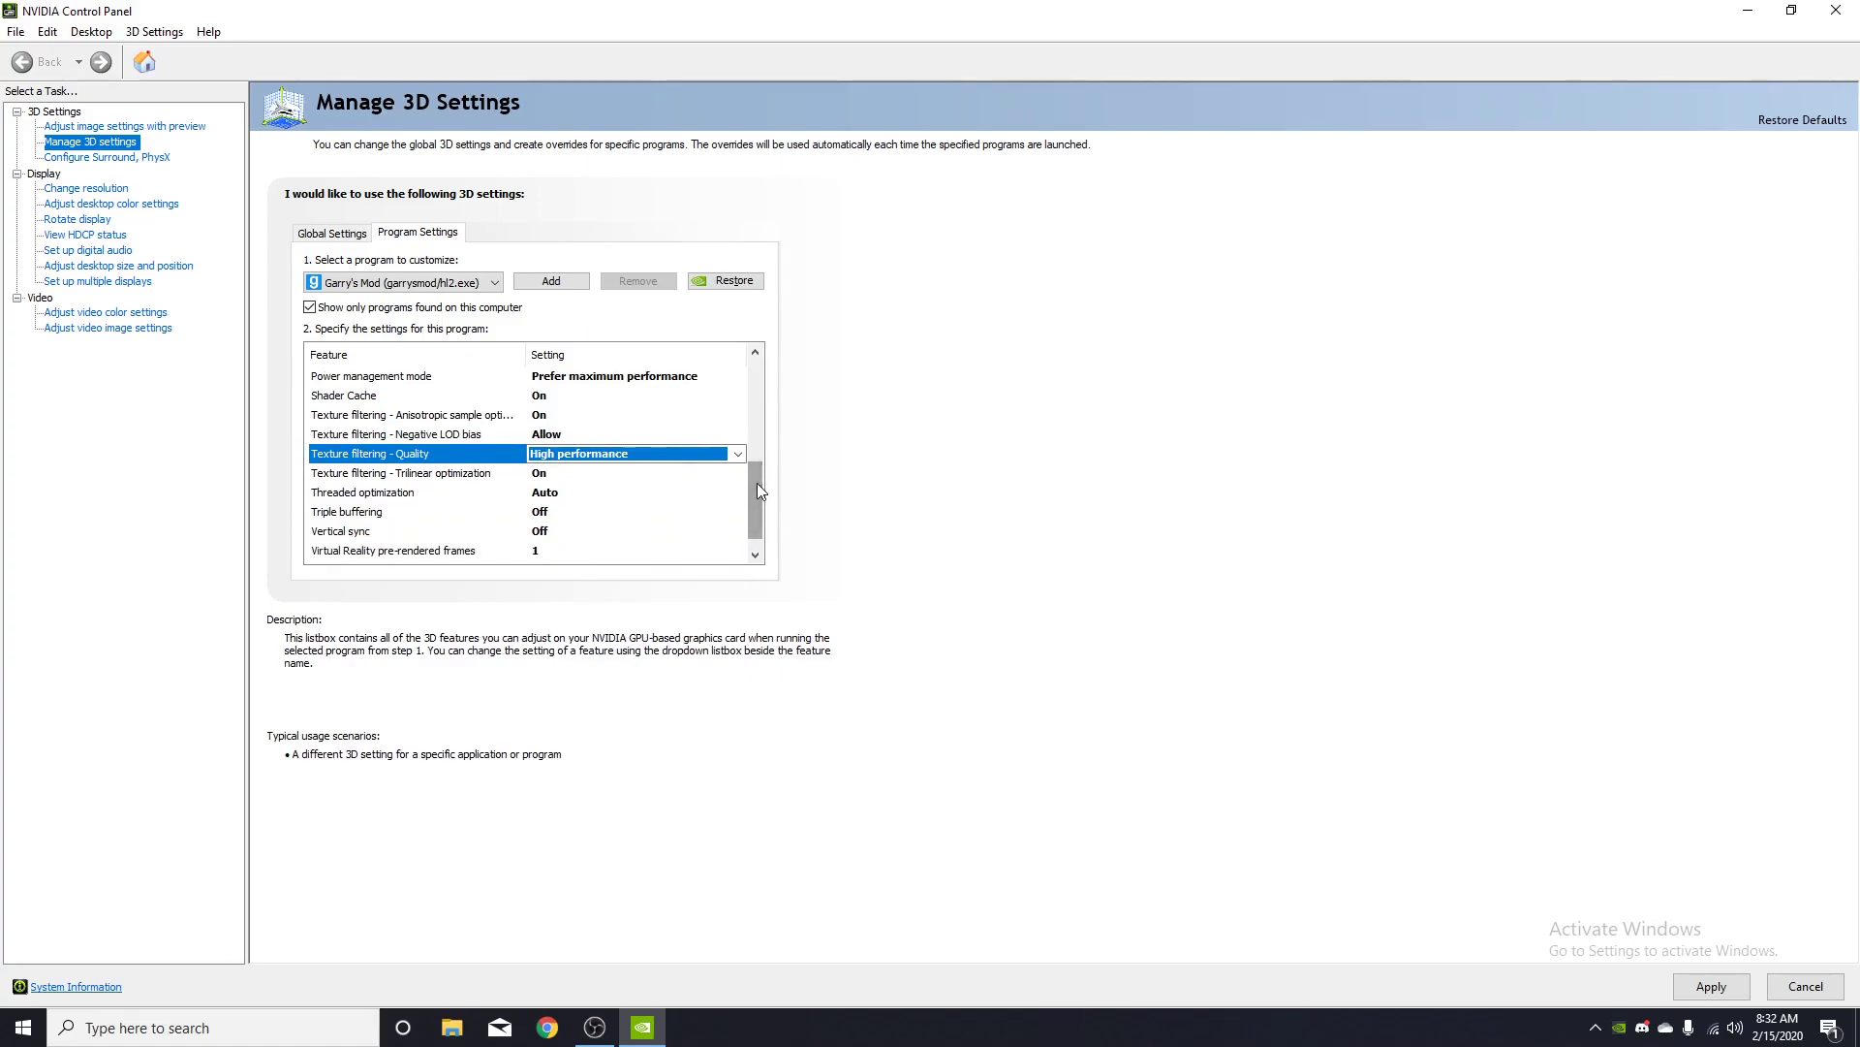
{"action": "left_click", "coordinate": [566, 477]}
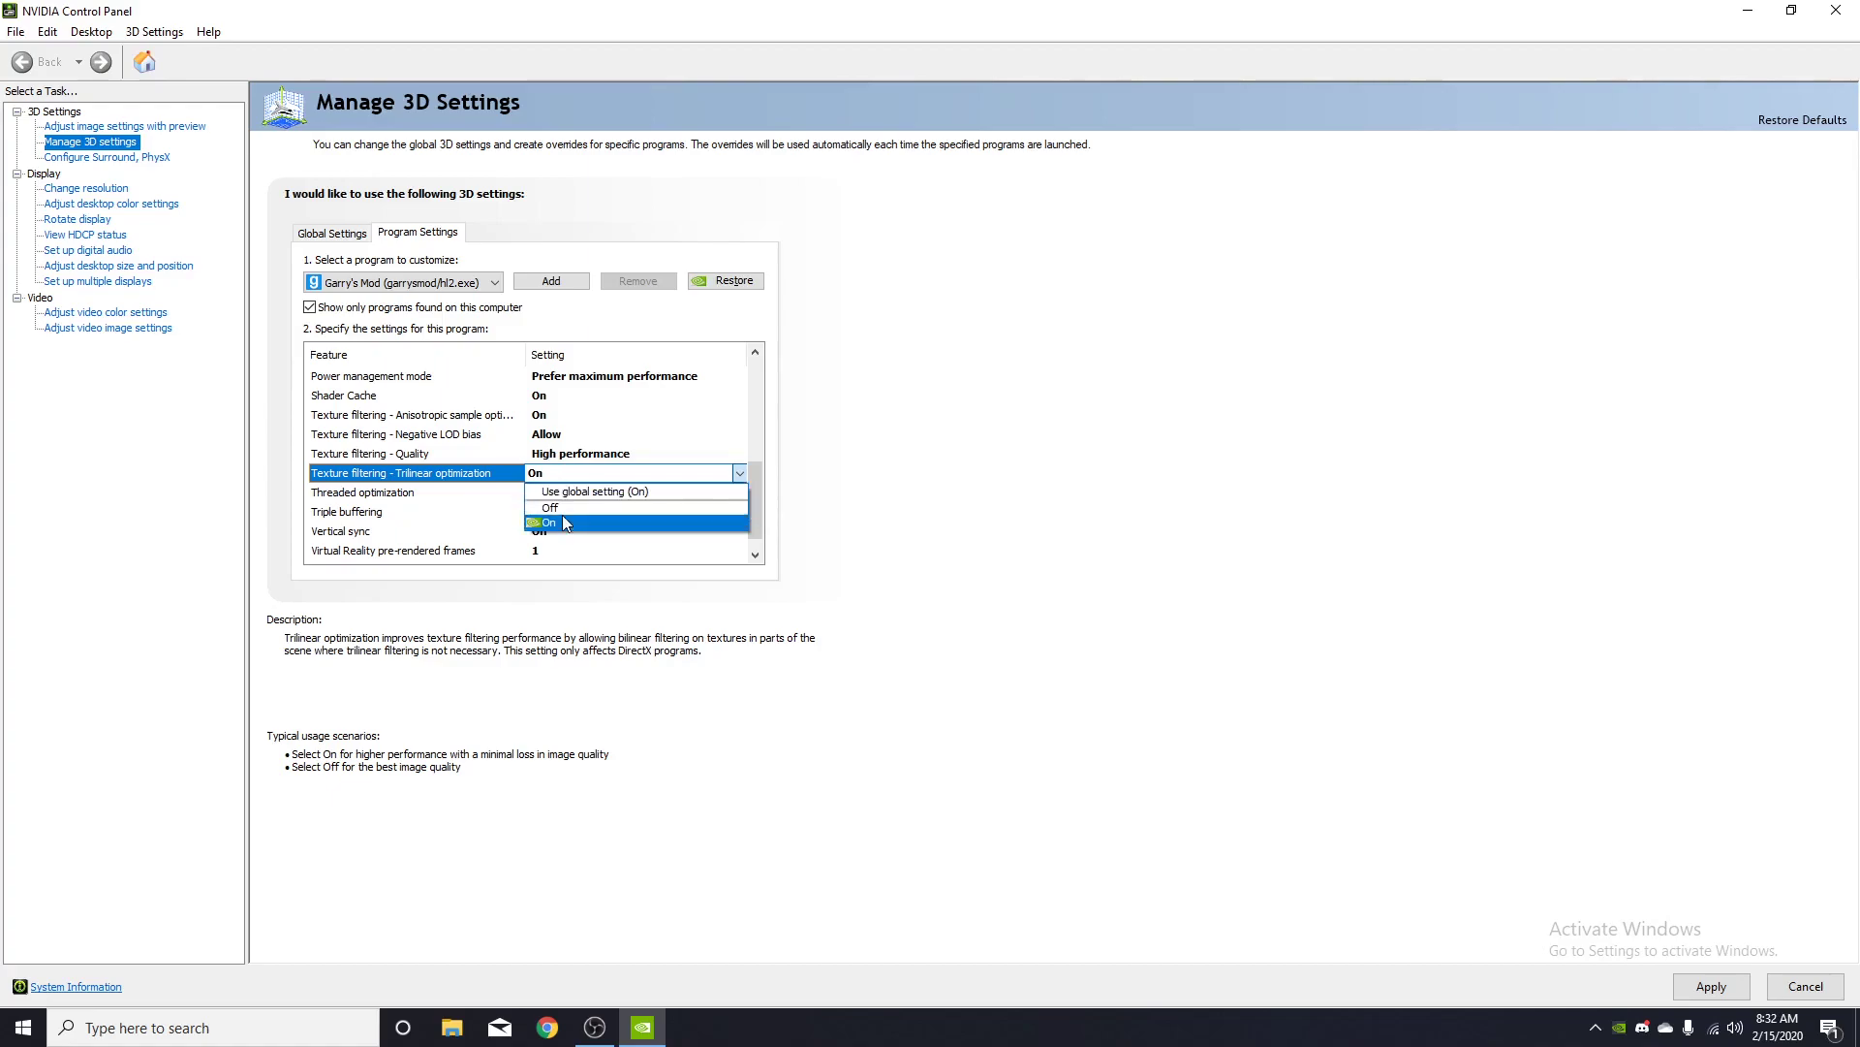
{"action": "left_click", "coordinate": [562, 518]}
Turn Threaded optimization Off and select the Triple buffering setting.
{"action": "left_click", "coordinate": [562, 495]}
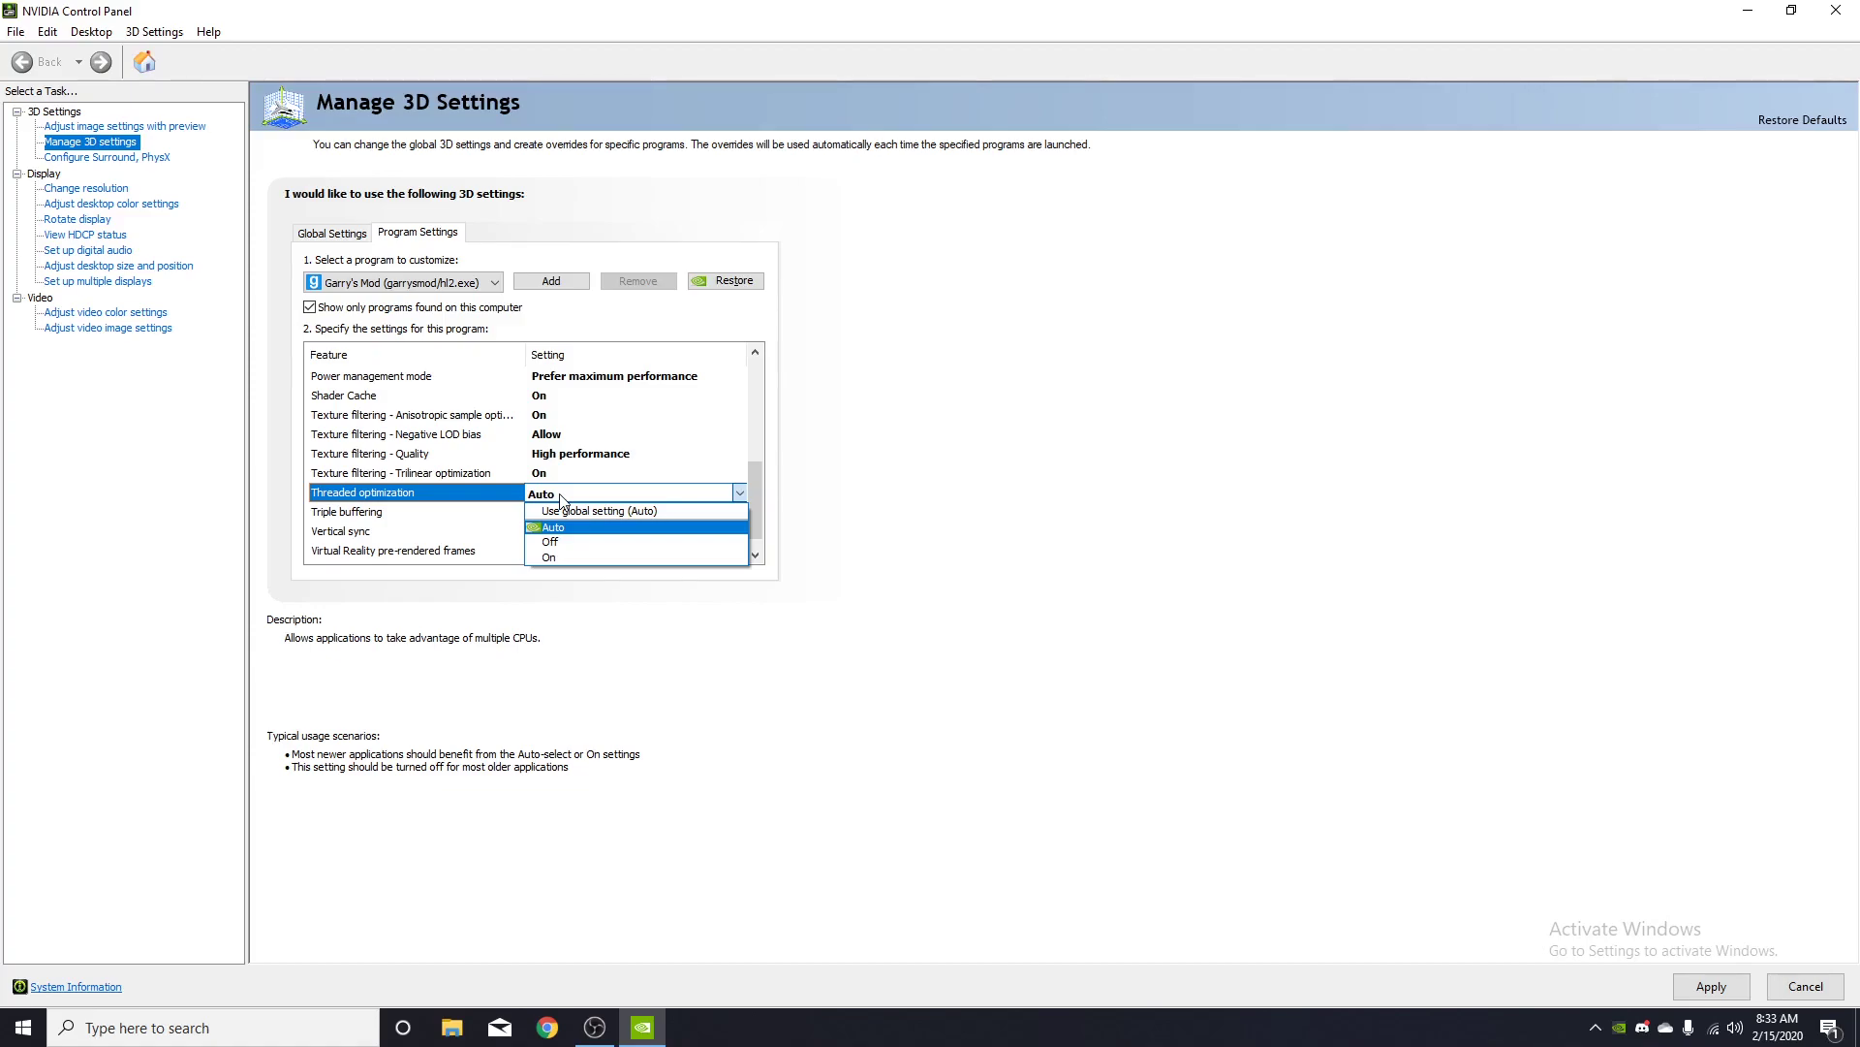
{"action": "left_click", "coordinate": [570, 540]}
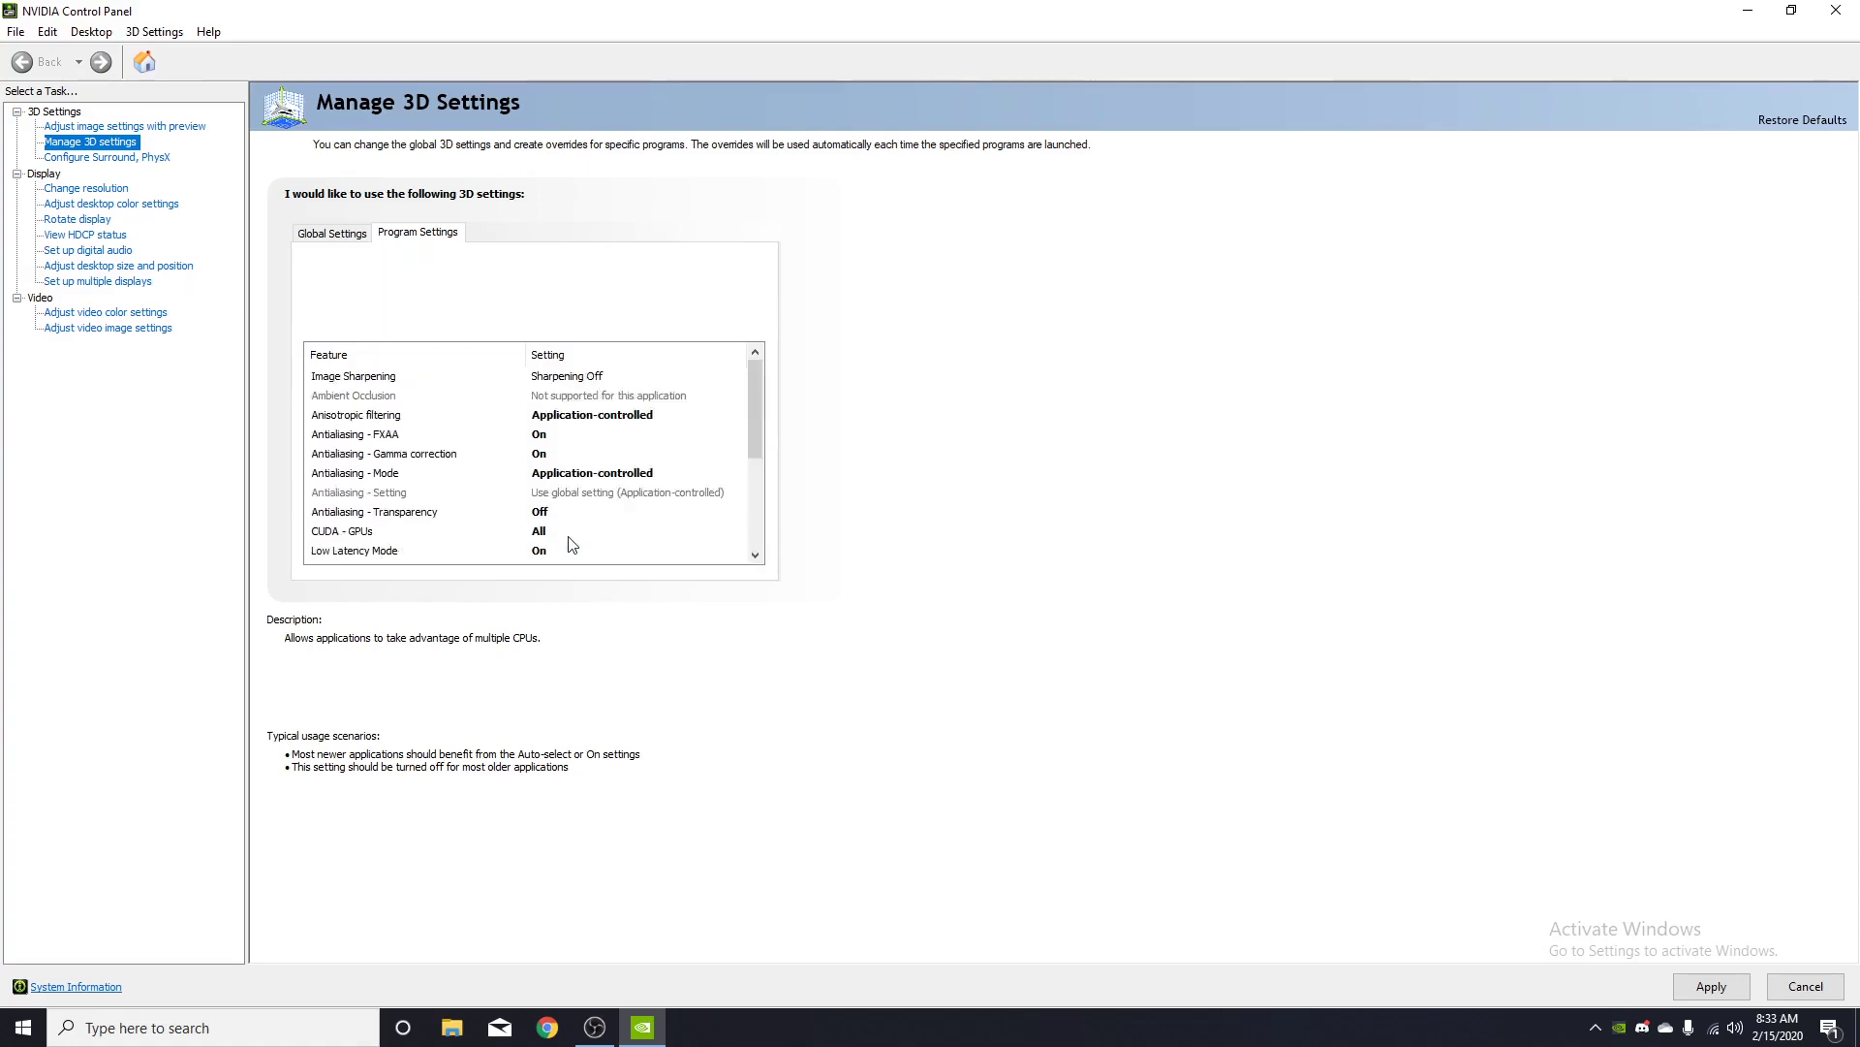
{"action": "scroll", "coordinate": [754, 492], "scroll_direction": "down", "scroll_amount": 2}
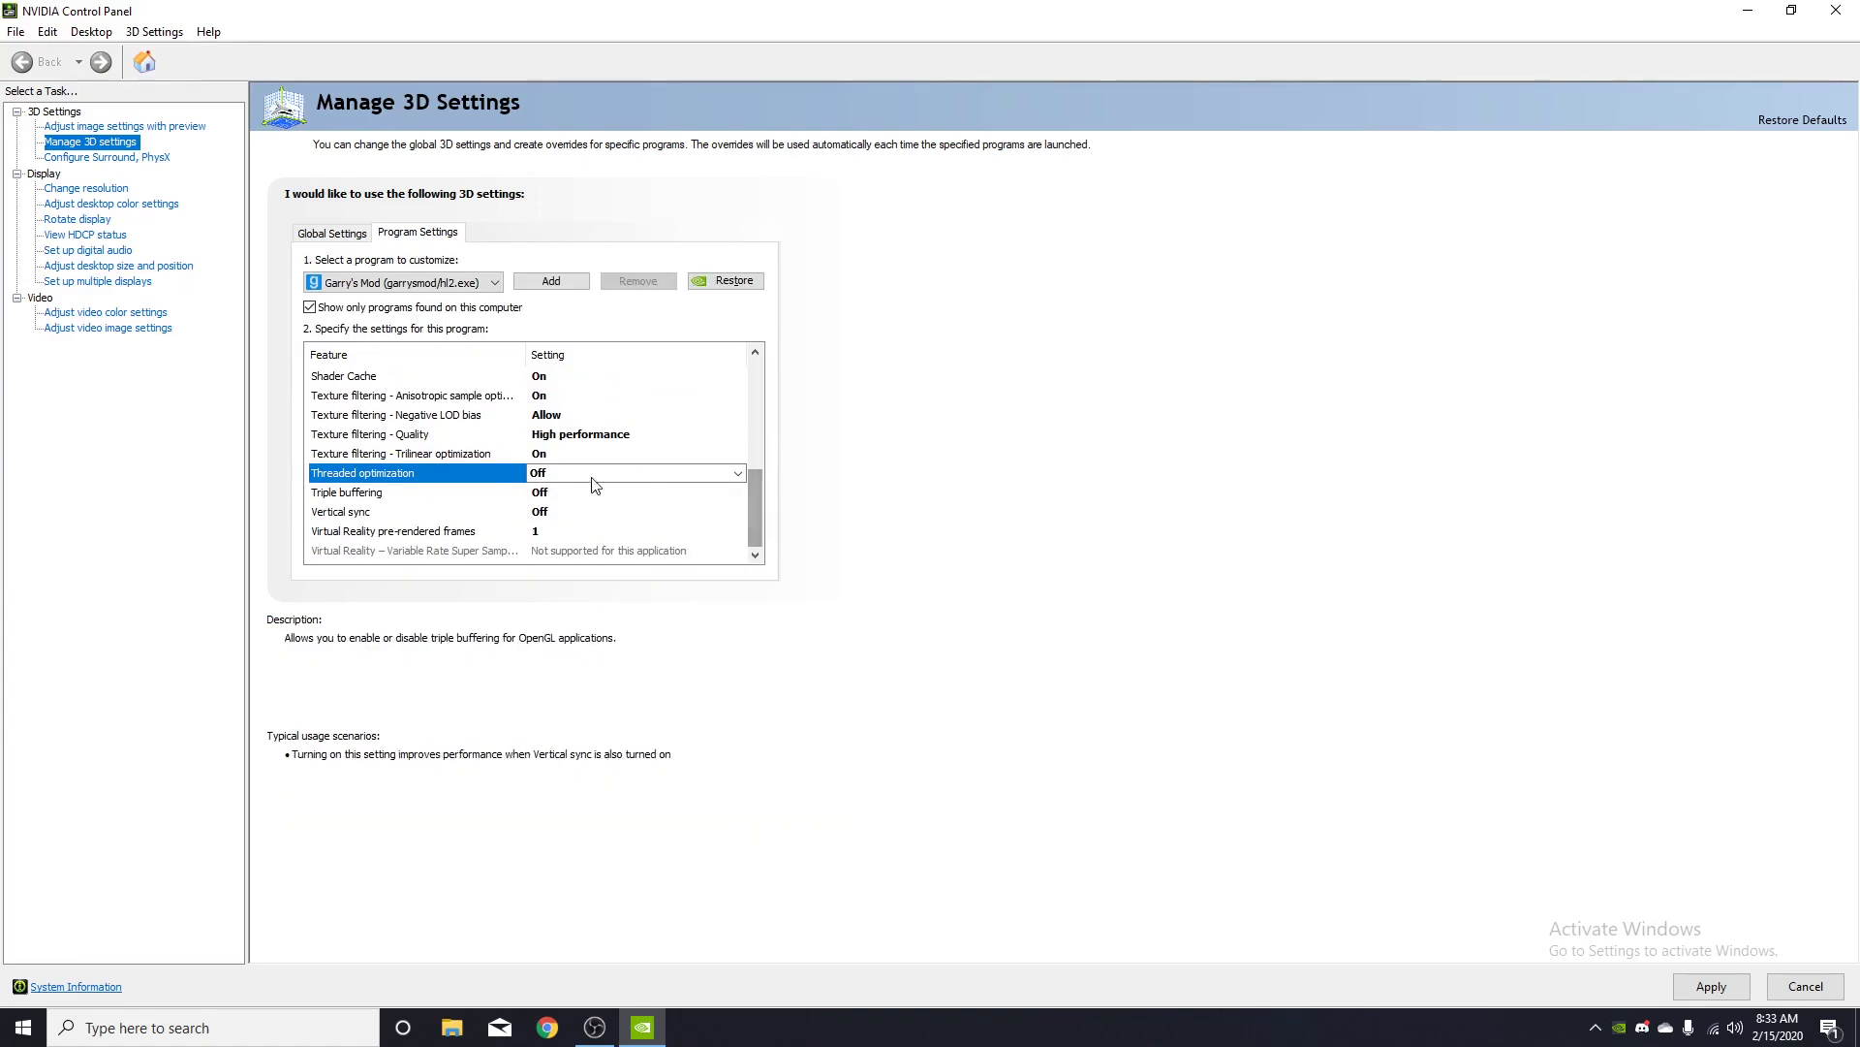
{"action": "left_click", "coordinate": [371, 494]}
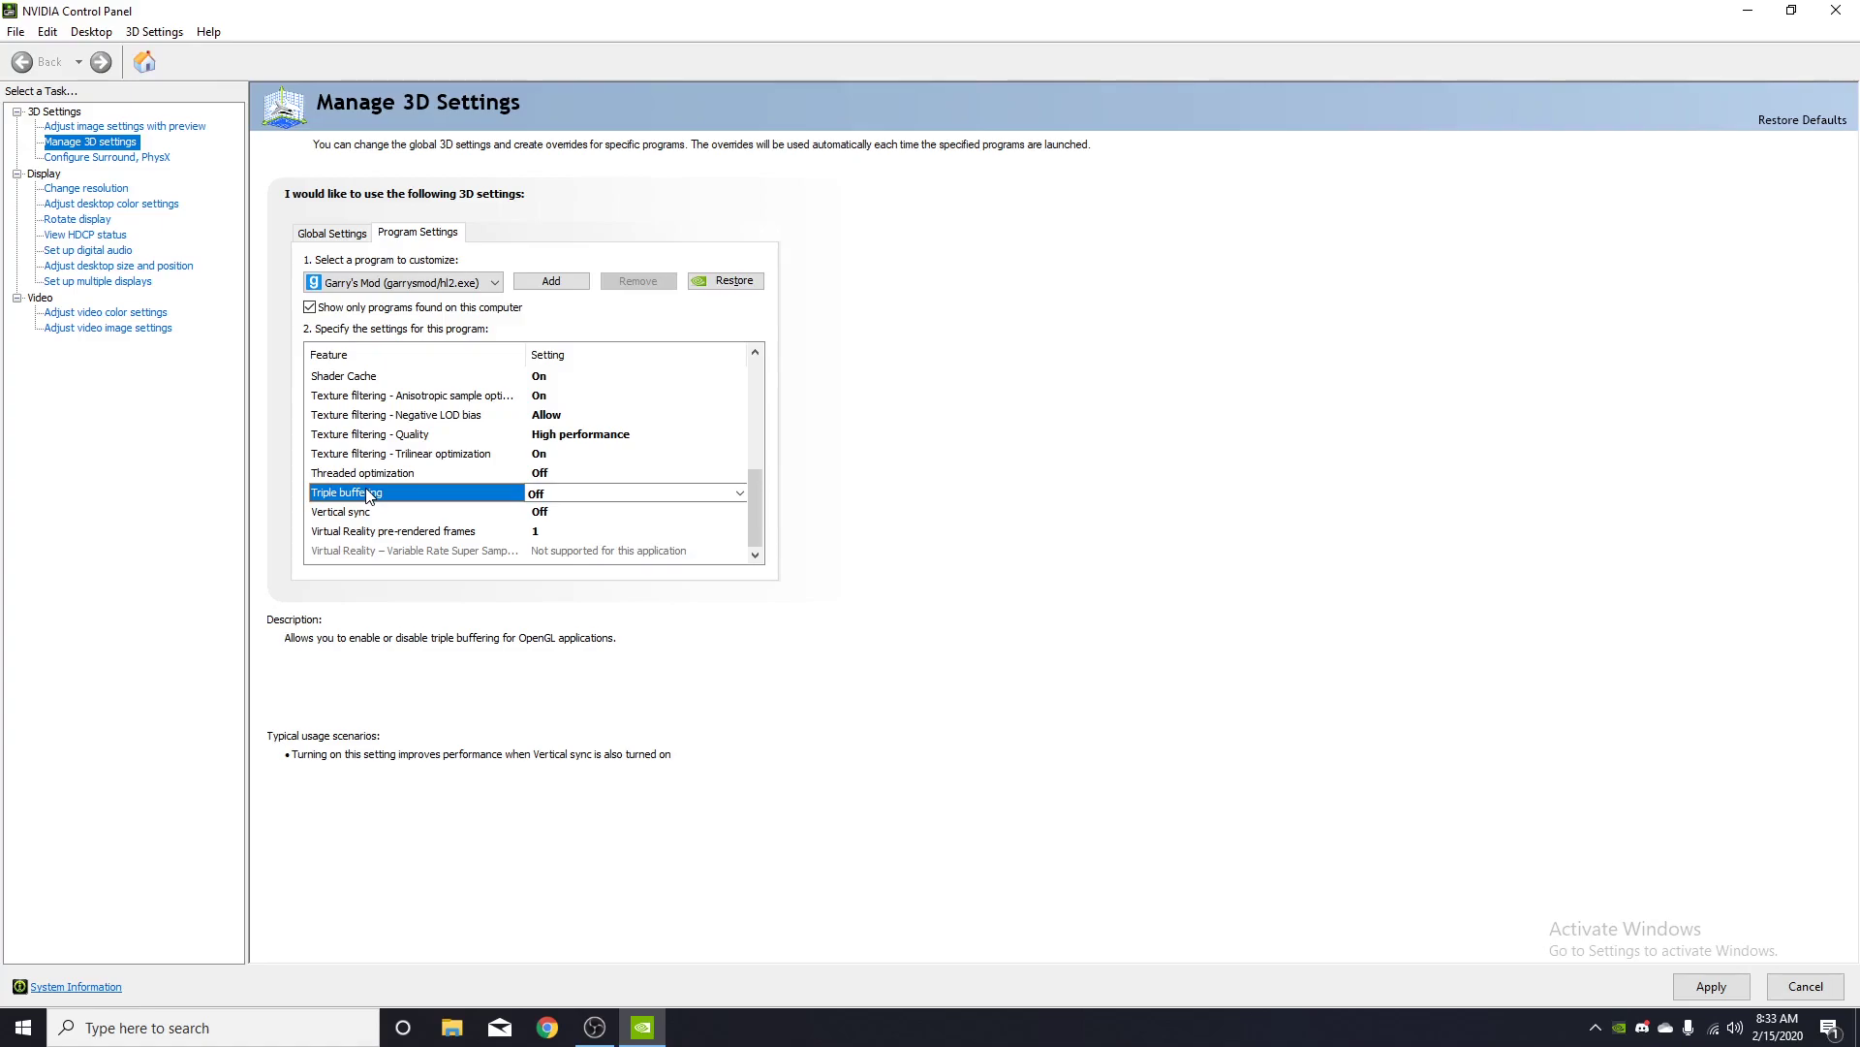
Set Vertical sync to Off and keep Triple buffering Off.
{"action": "left_click", "coordinate": [542, 511]}
{"action": "left_click", "coordinate": [545, 513]}
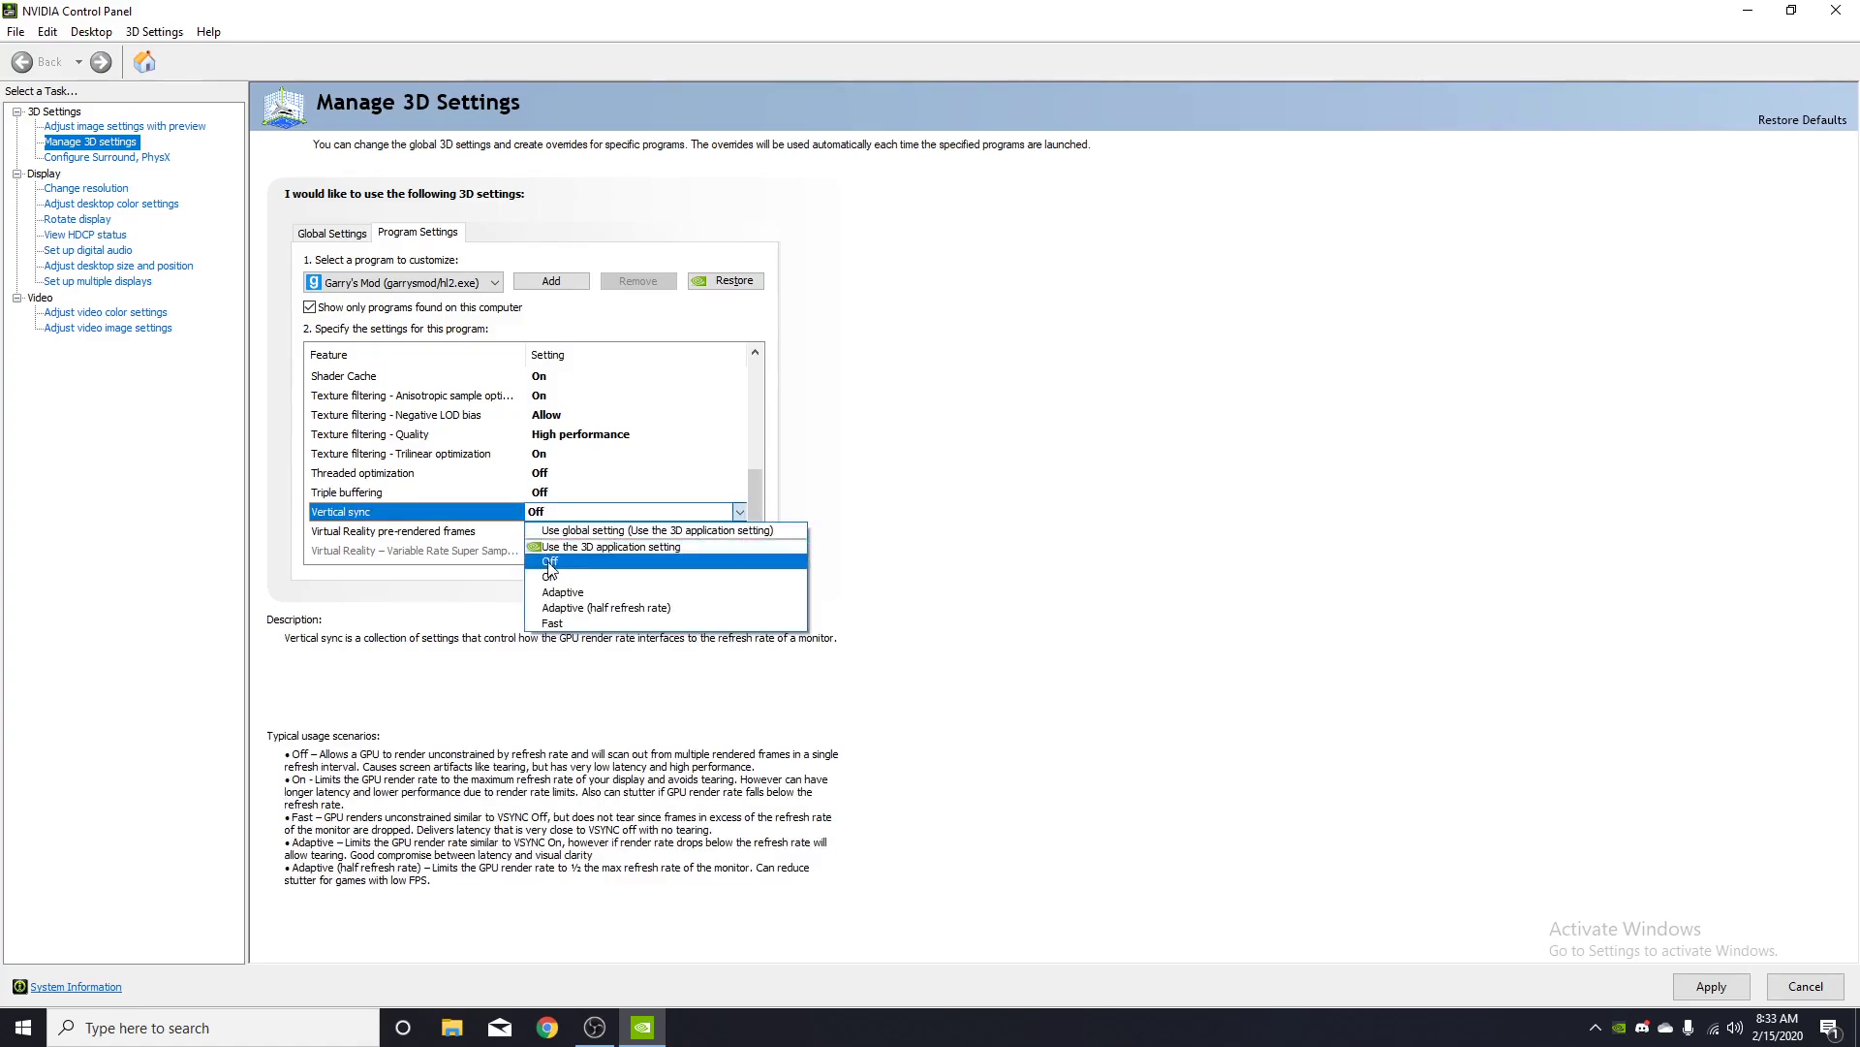
{"action": "left_click", "coordinate": [549, 562]}
{"action": "left_click", "coordinate": [582, 492]}
{"action": "left_click", "coordinate": [548, 529]}
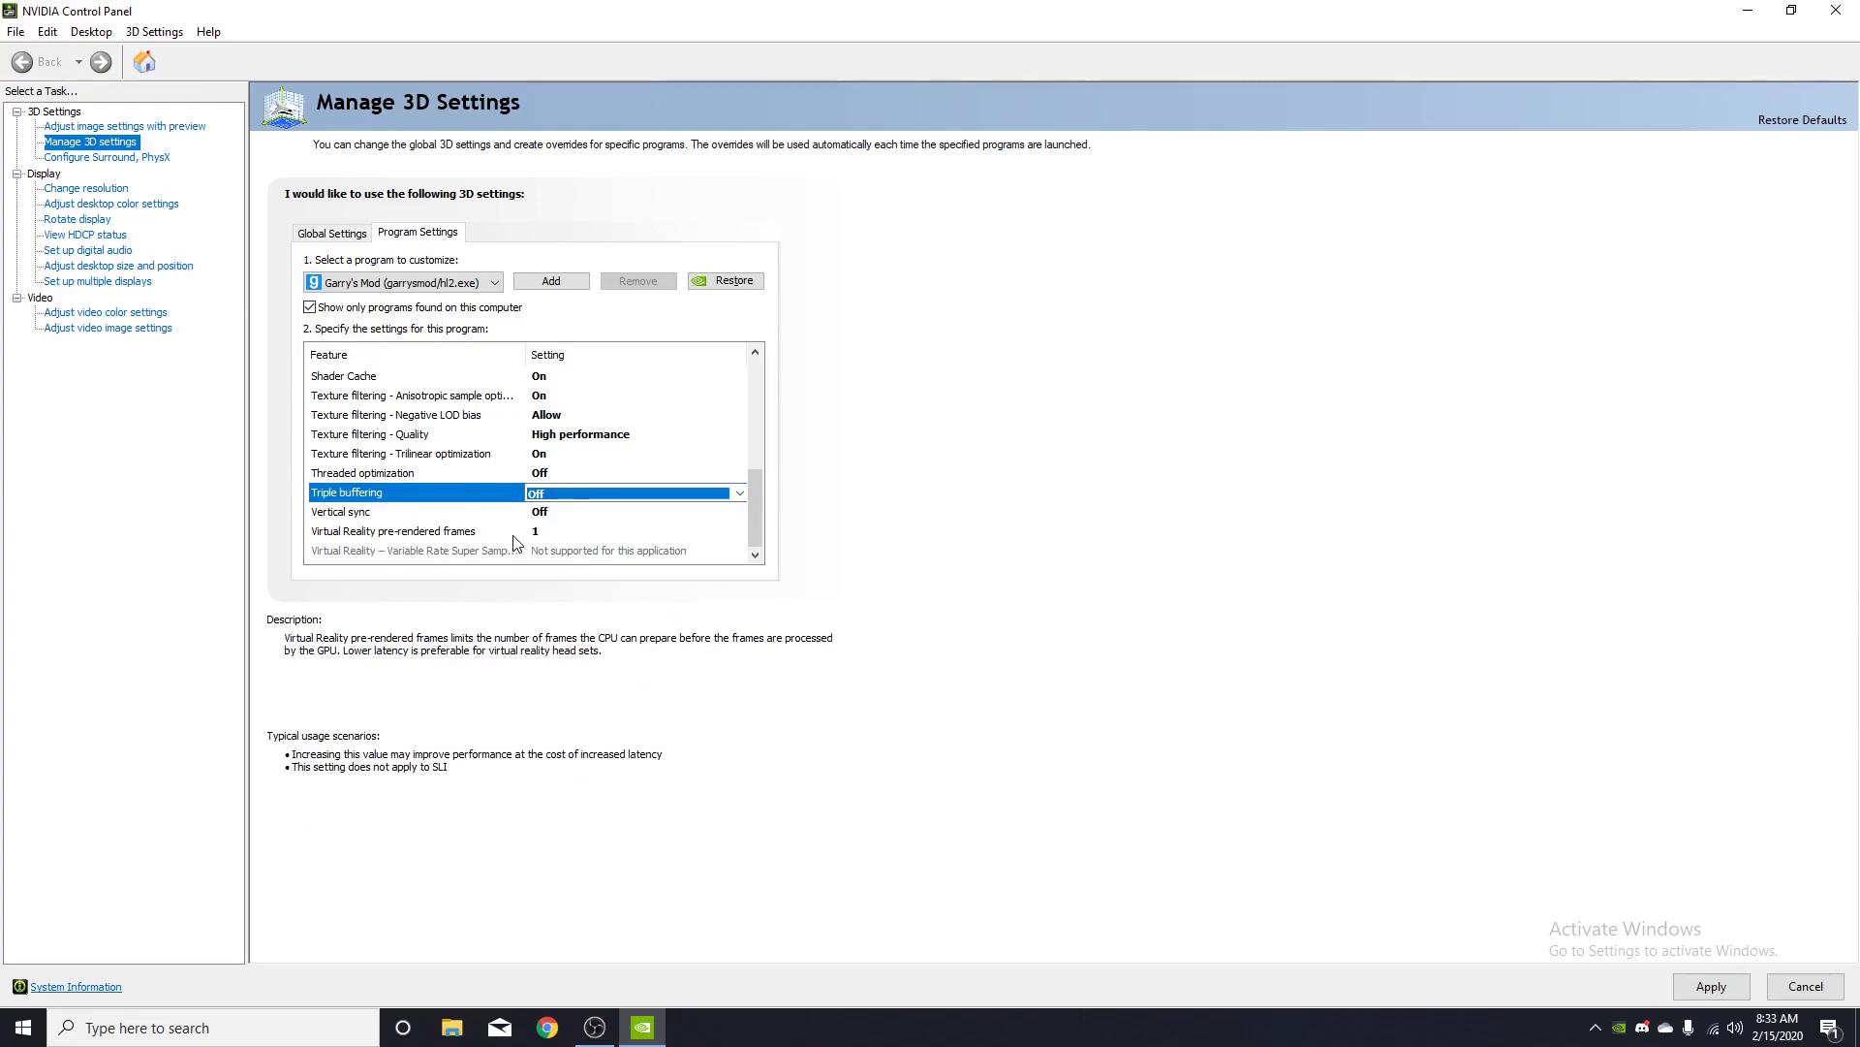
Set Virtual Reality pre-rendered frames to 1.
{"action": "left_click", "coordinate": [326, 535]}
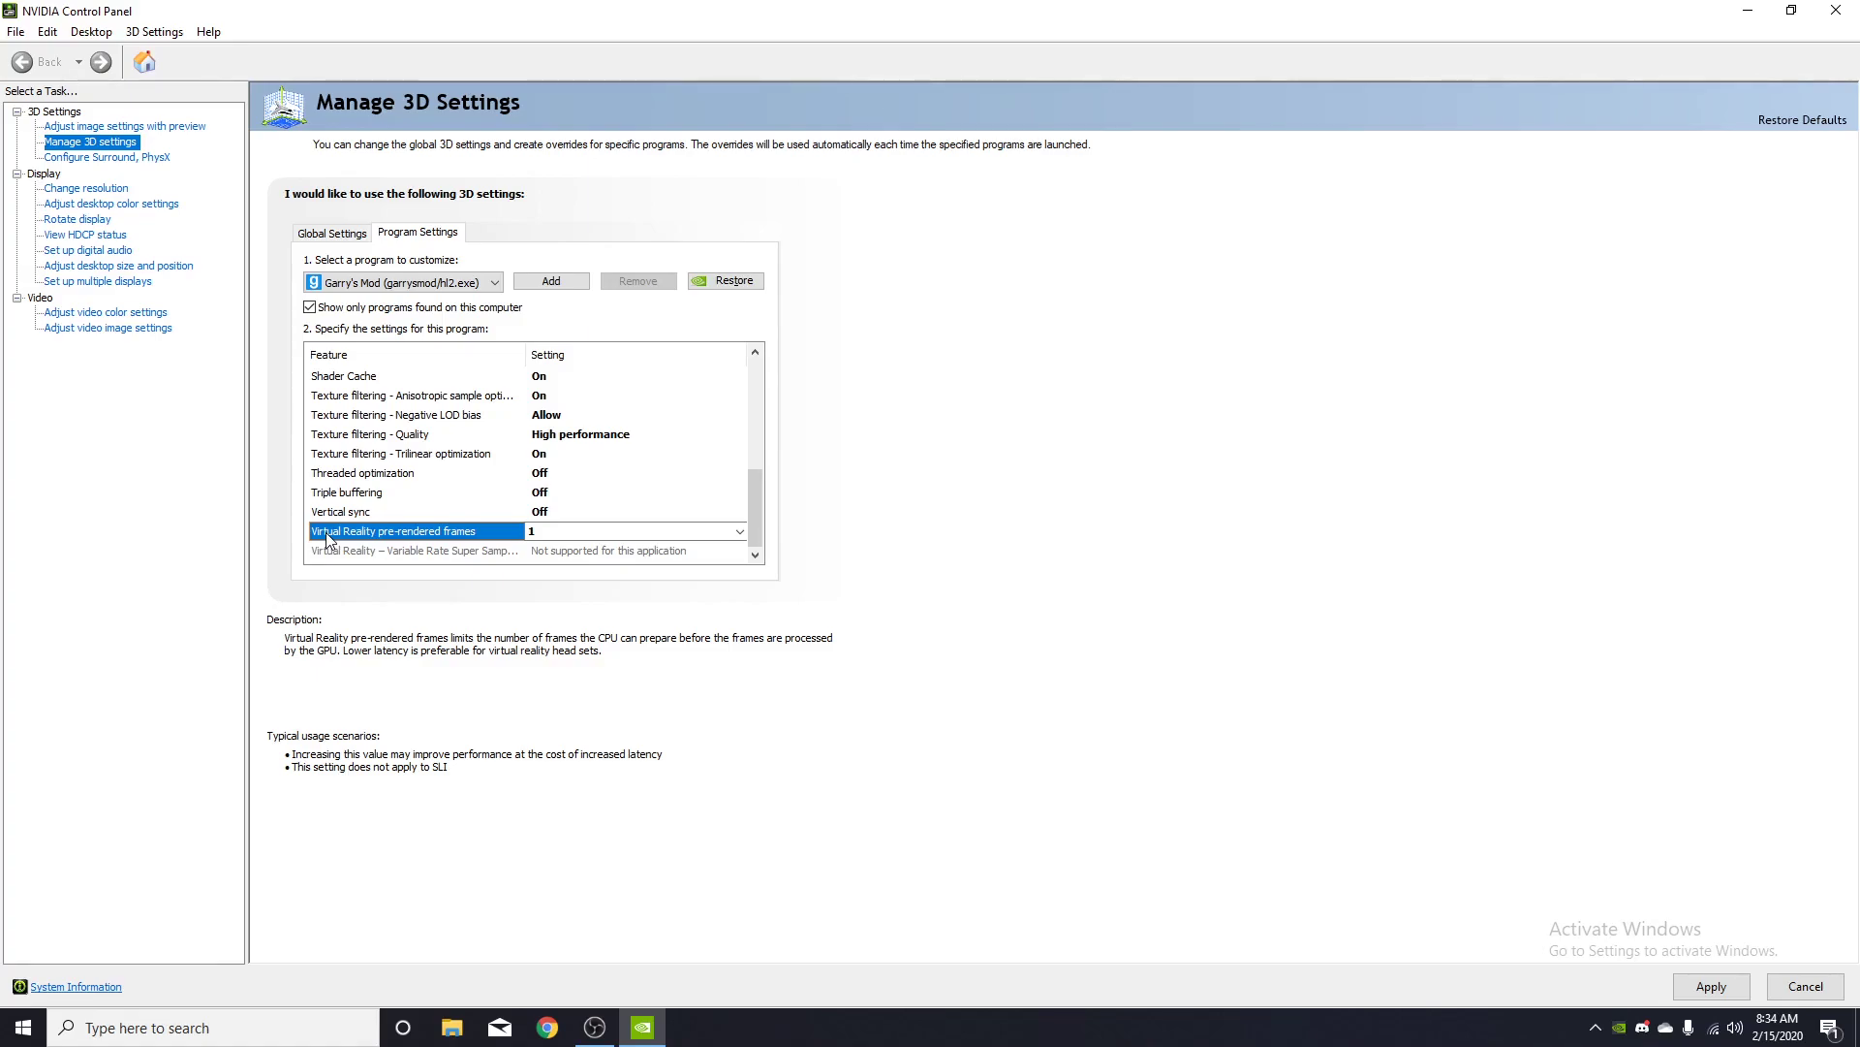
{"action": "left_click", "coordinate": [550, 534]}
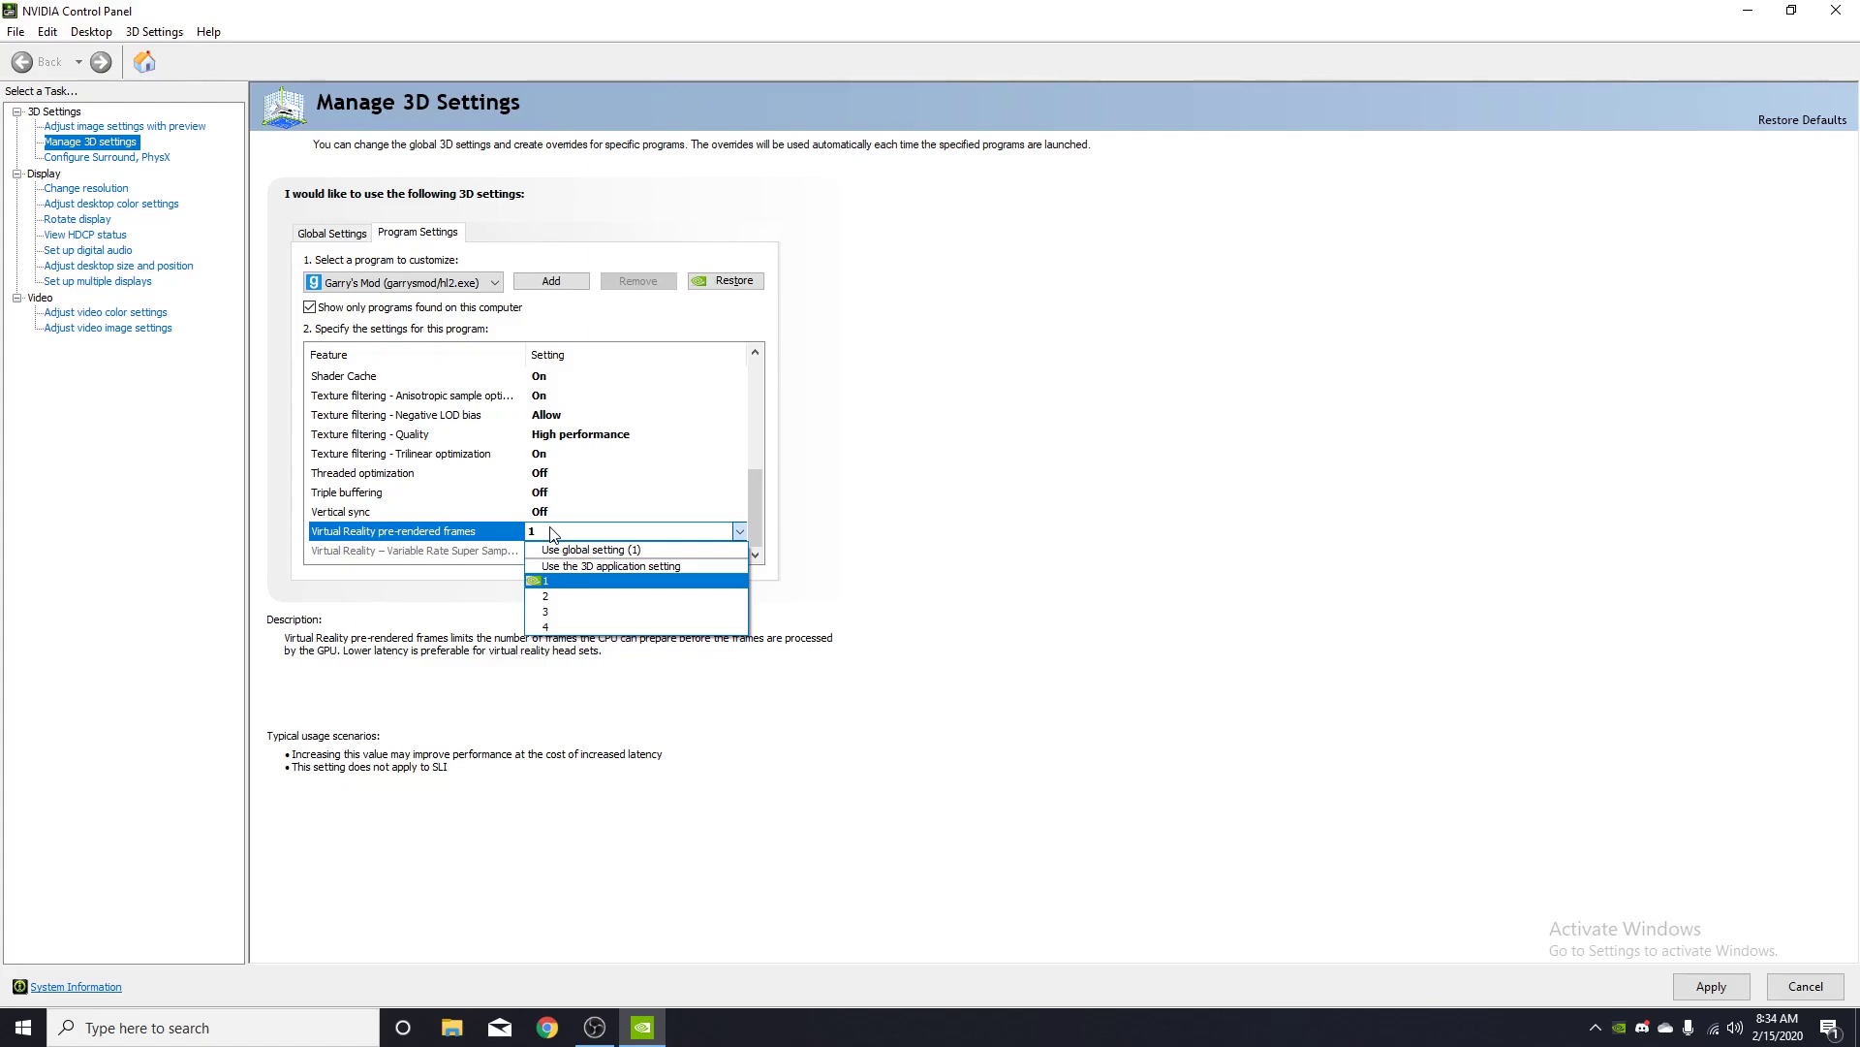
{"action": "left_click", "coordinate": [560, 583]}
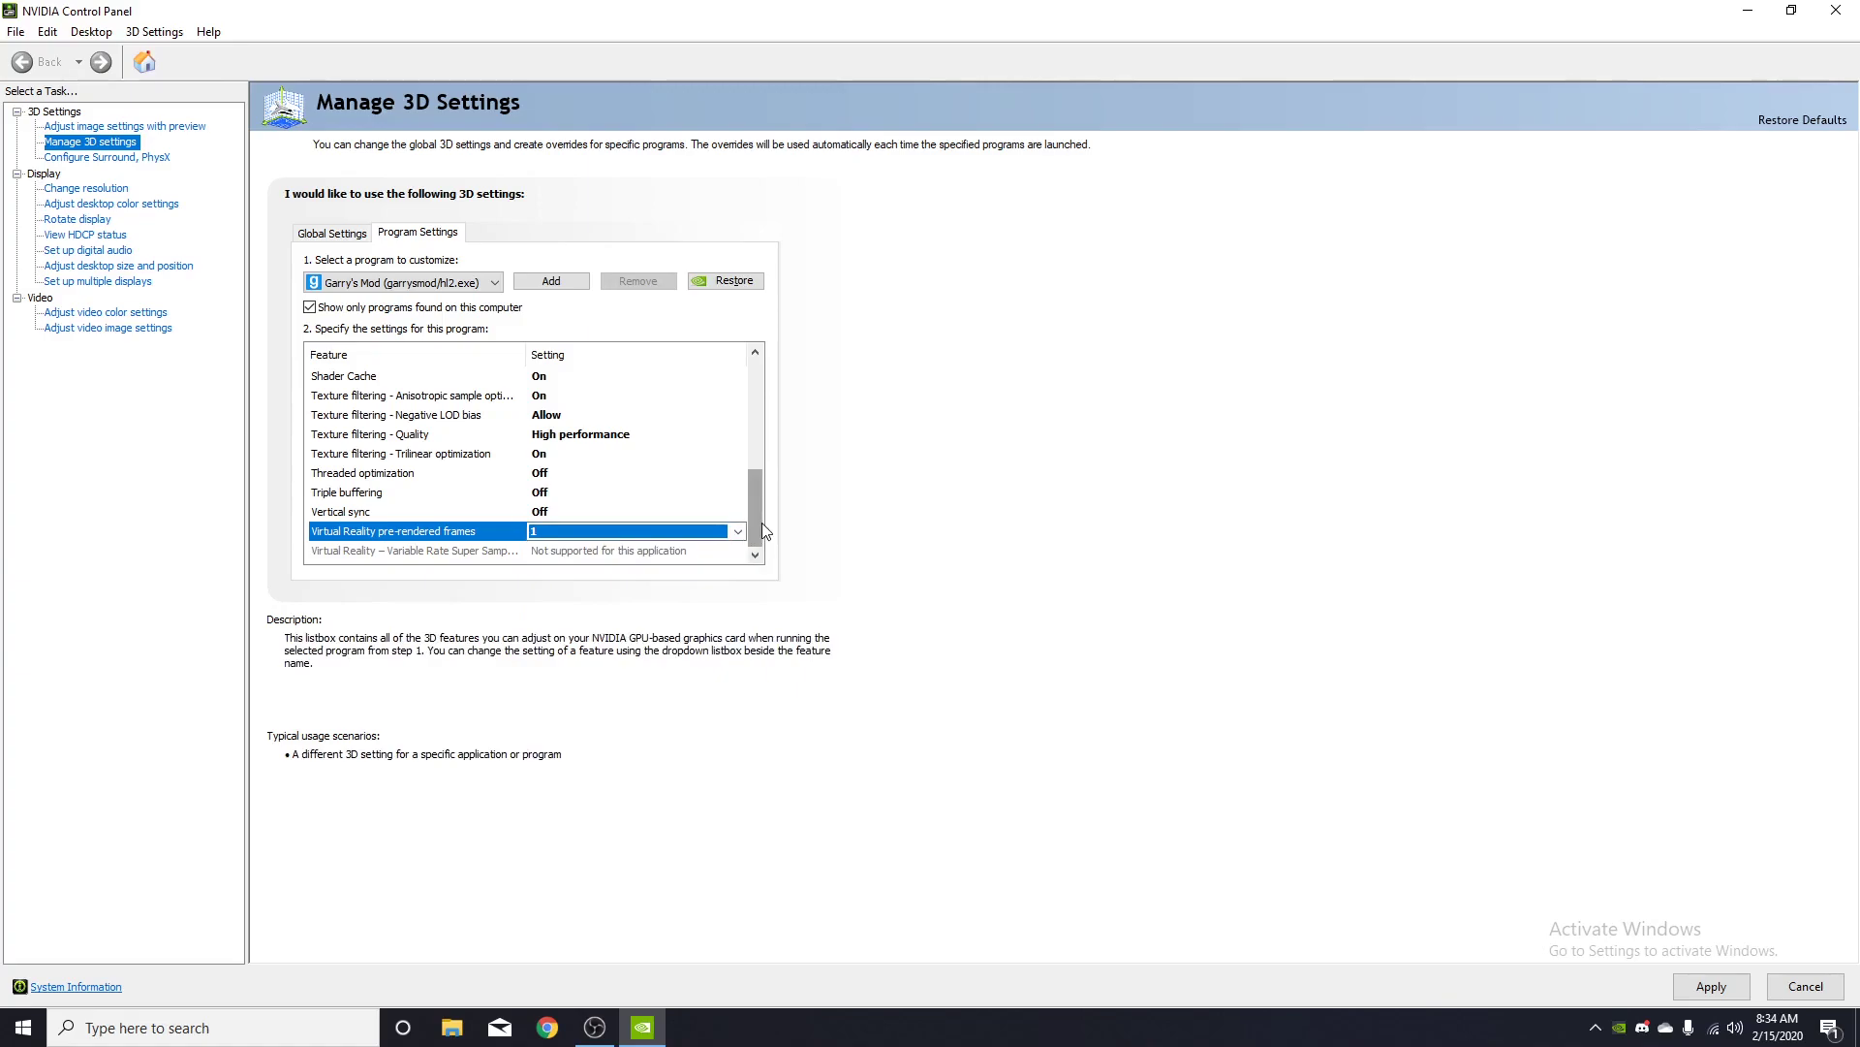
{"action": "left_click_drag", "start_coordinate": [762, 522], "coordinate": [800, 574]}
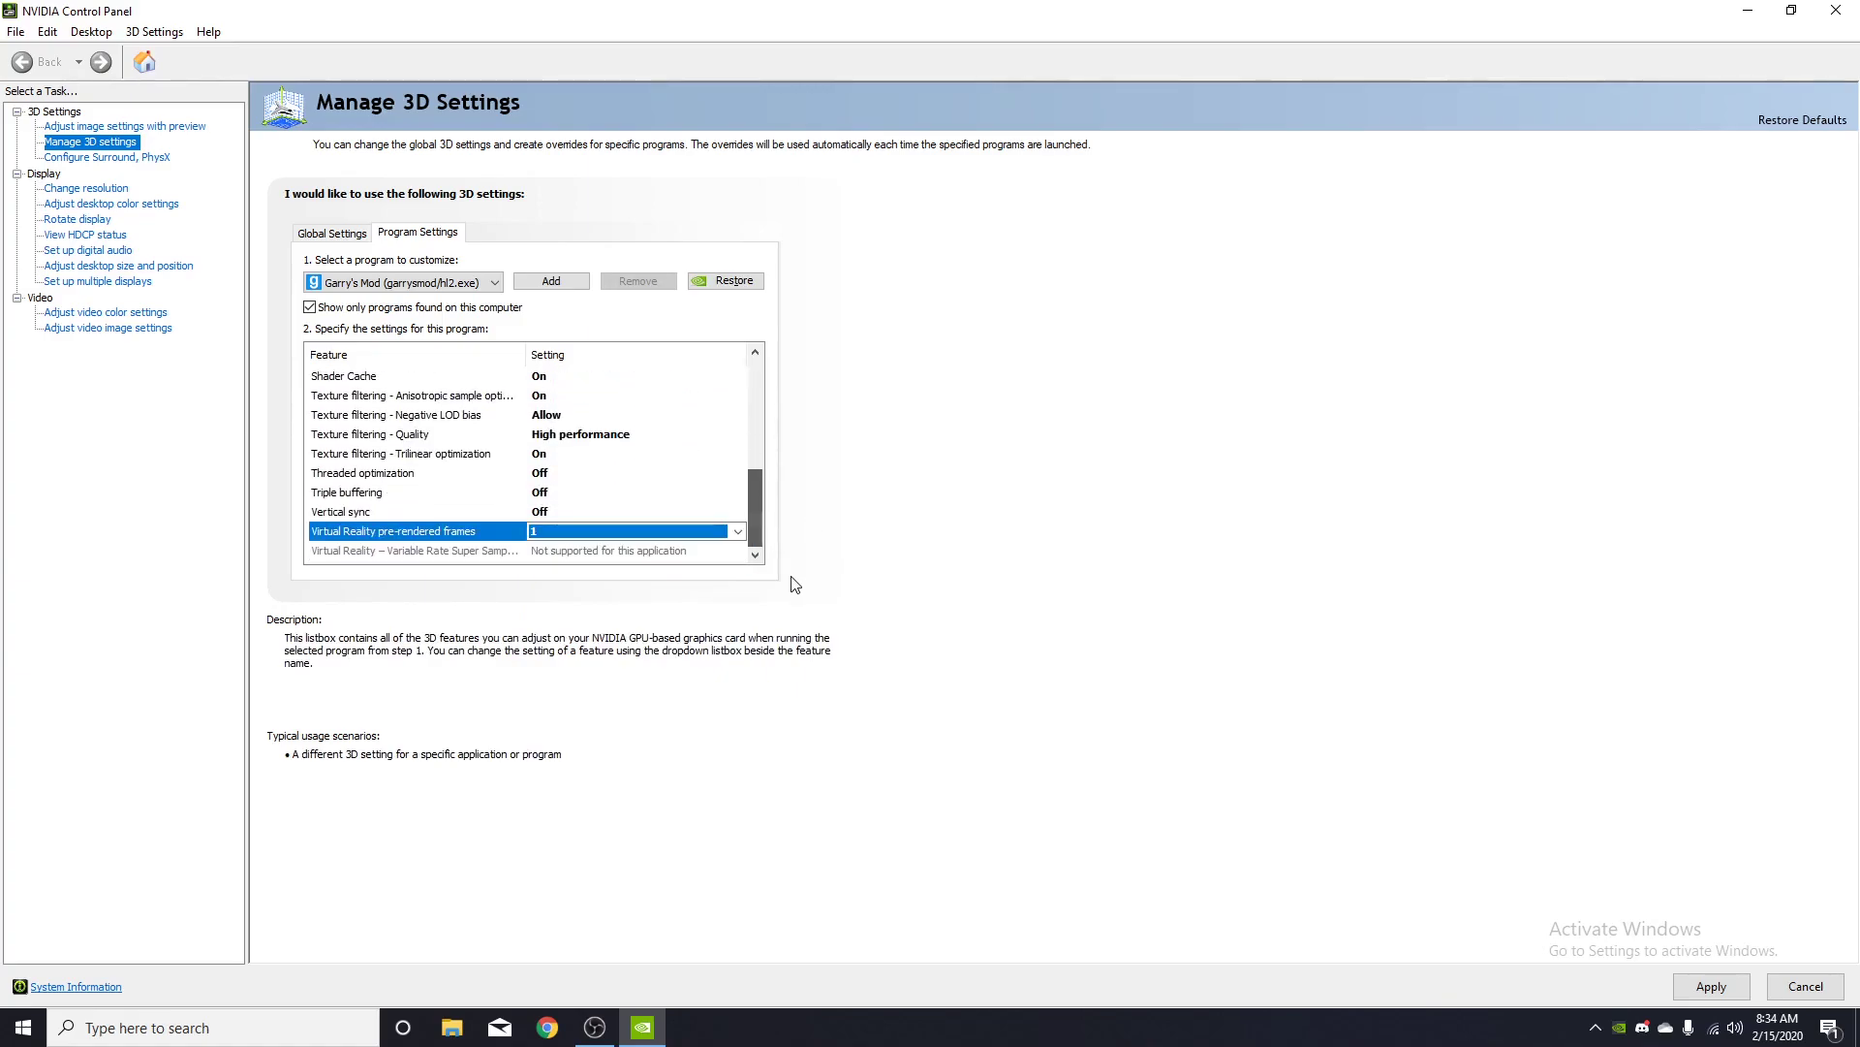
Apply the 3D settings, close NVIDIA Control Panel, and open Windows search.
{"action": "left_click", "coordinate": [1711, 985]}
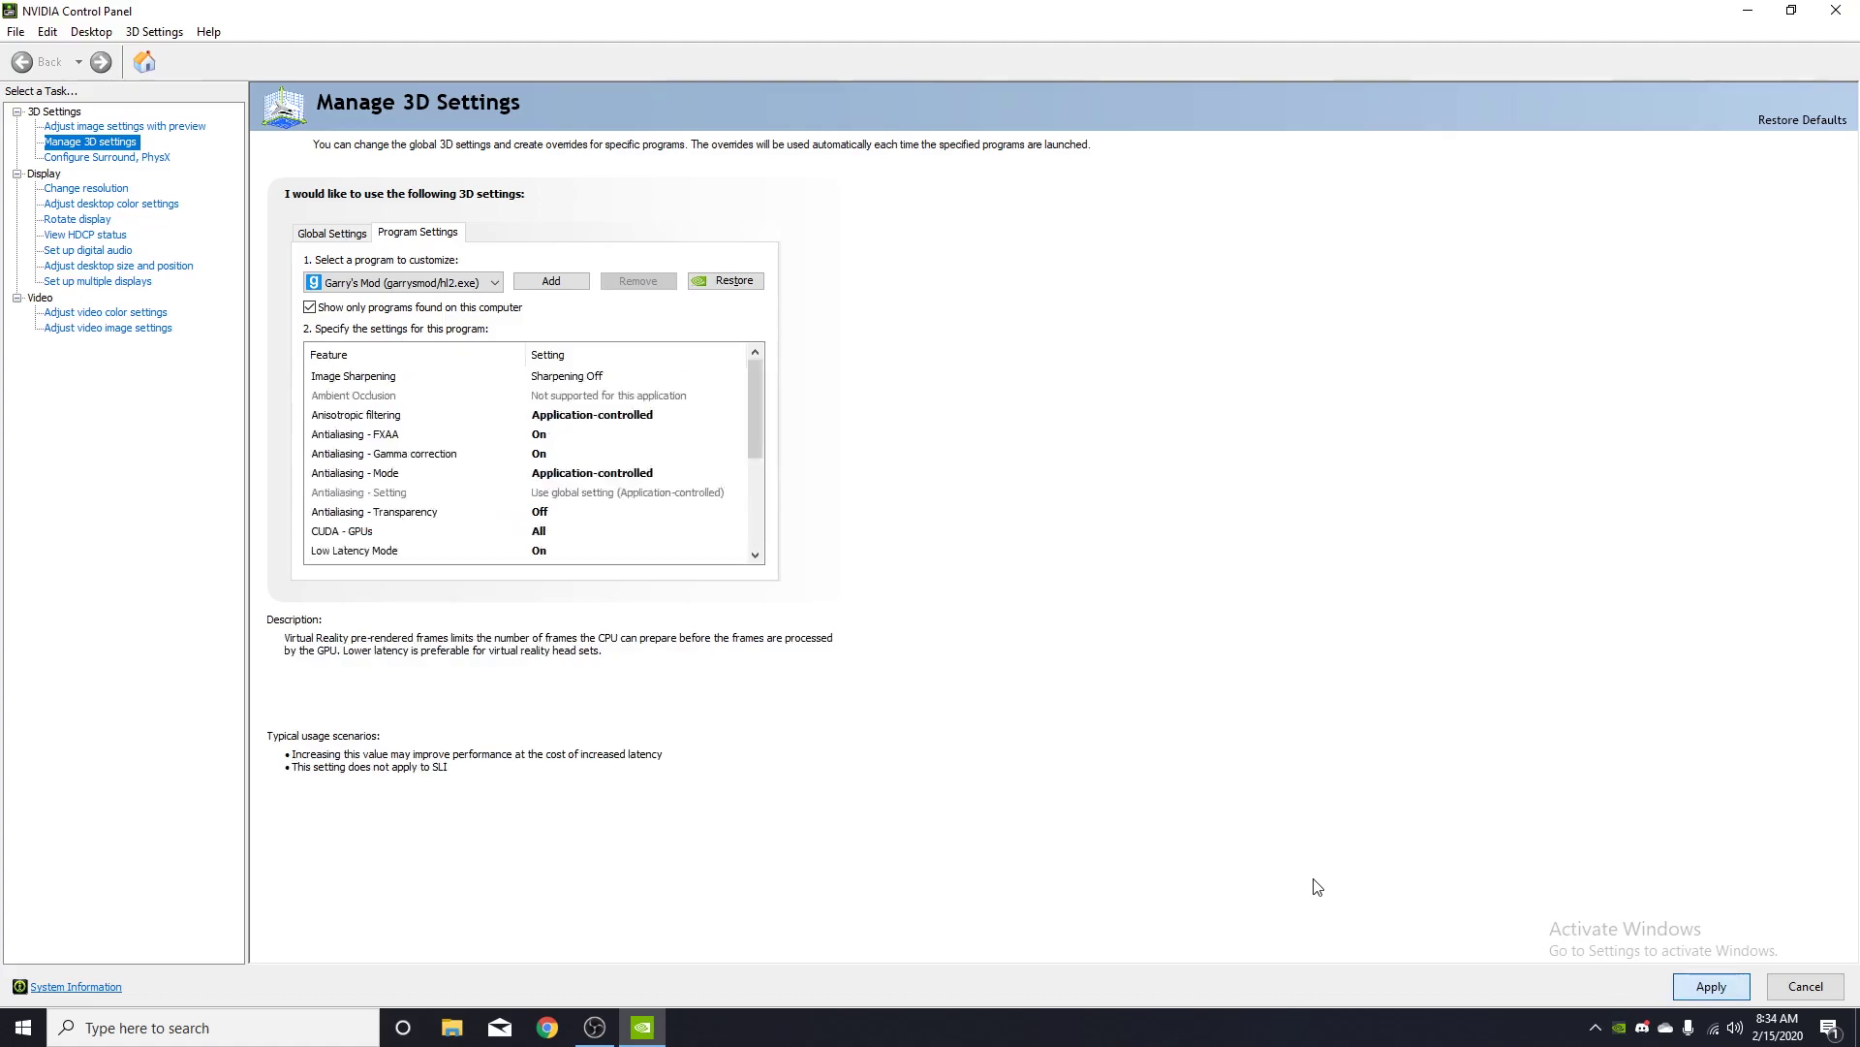
{"action": "key", "text": "alt+F4"}
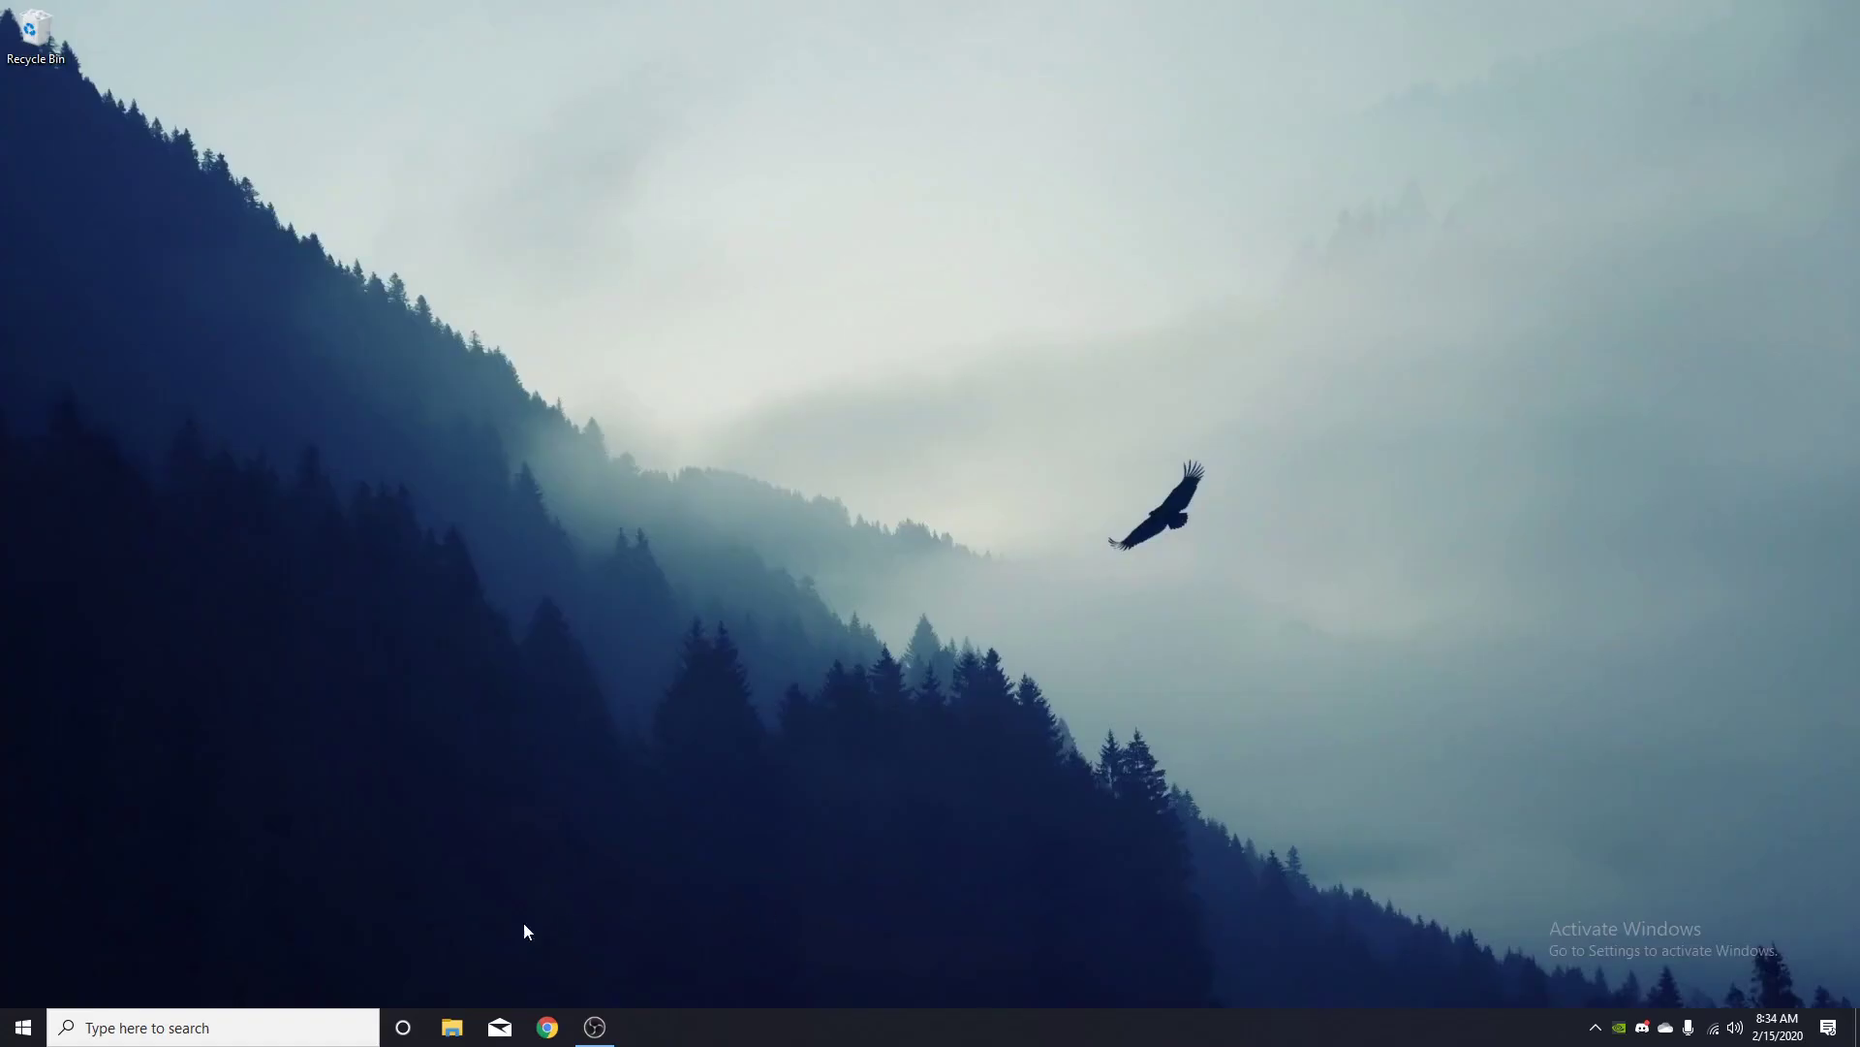
{"action": "left_click", "coordinate": [271, 1027]}
Dismiss the search panel and check the hidden tray icons and taskbar menu.
{"action": "left_click", "coordinate": [1816, 583]}
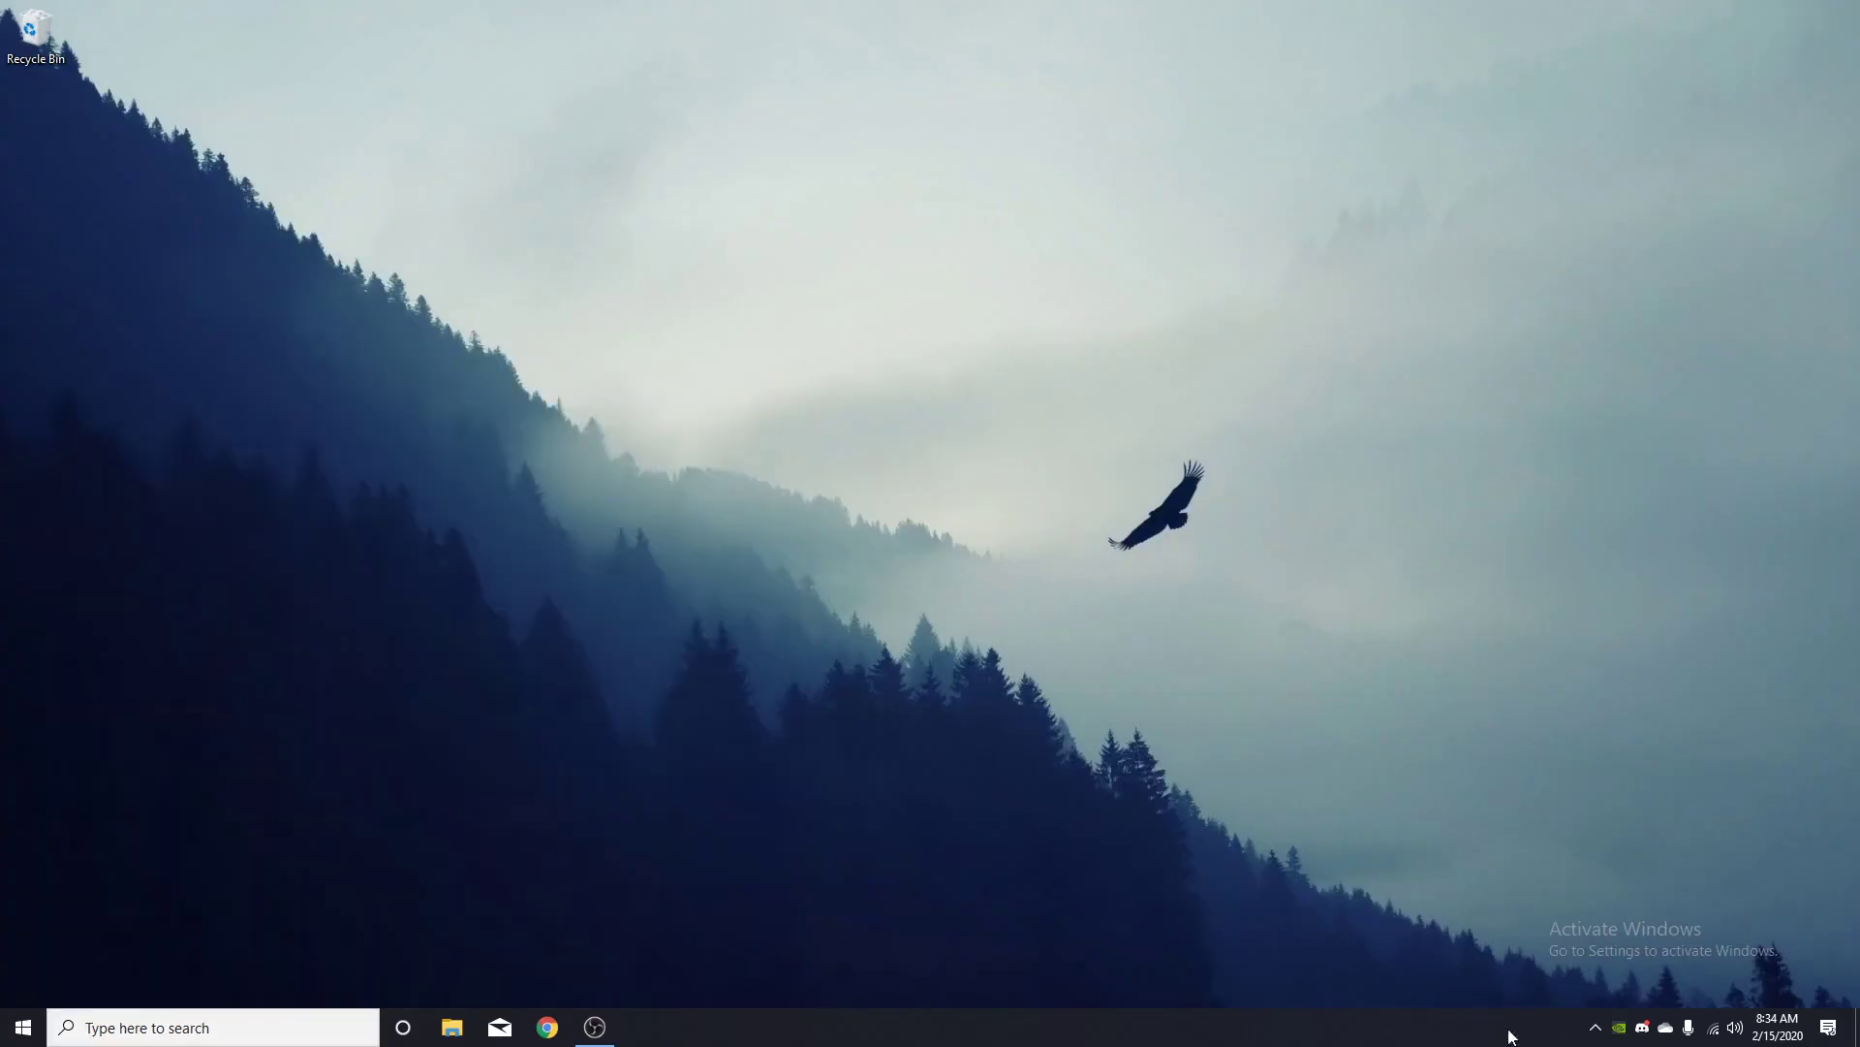
{"action": "left_click", "coordinate": [1595, 1027]}
{"action": "right_click", "coordinate": [1564, 1029]}
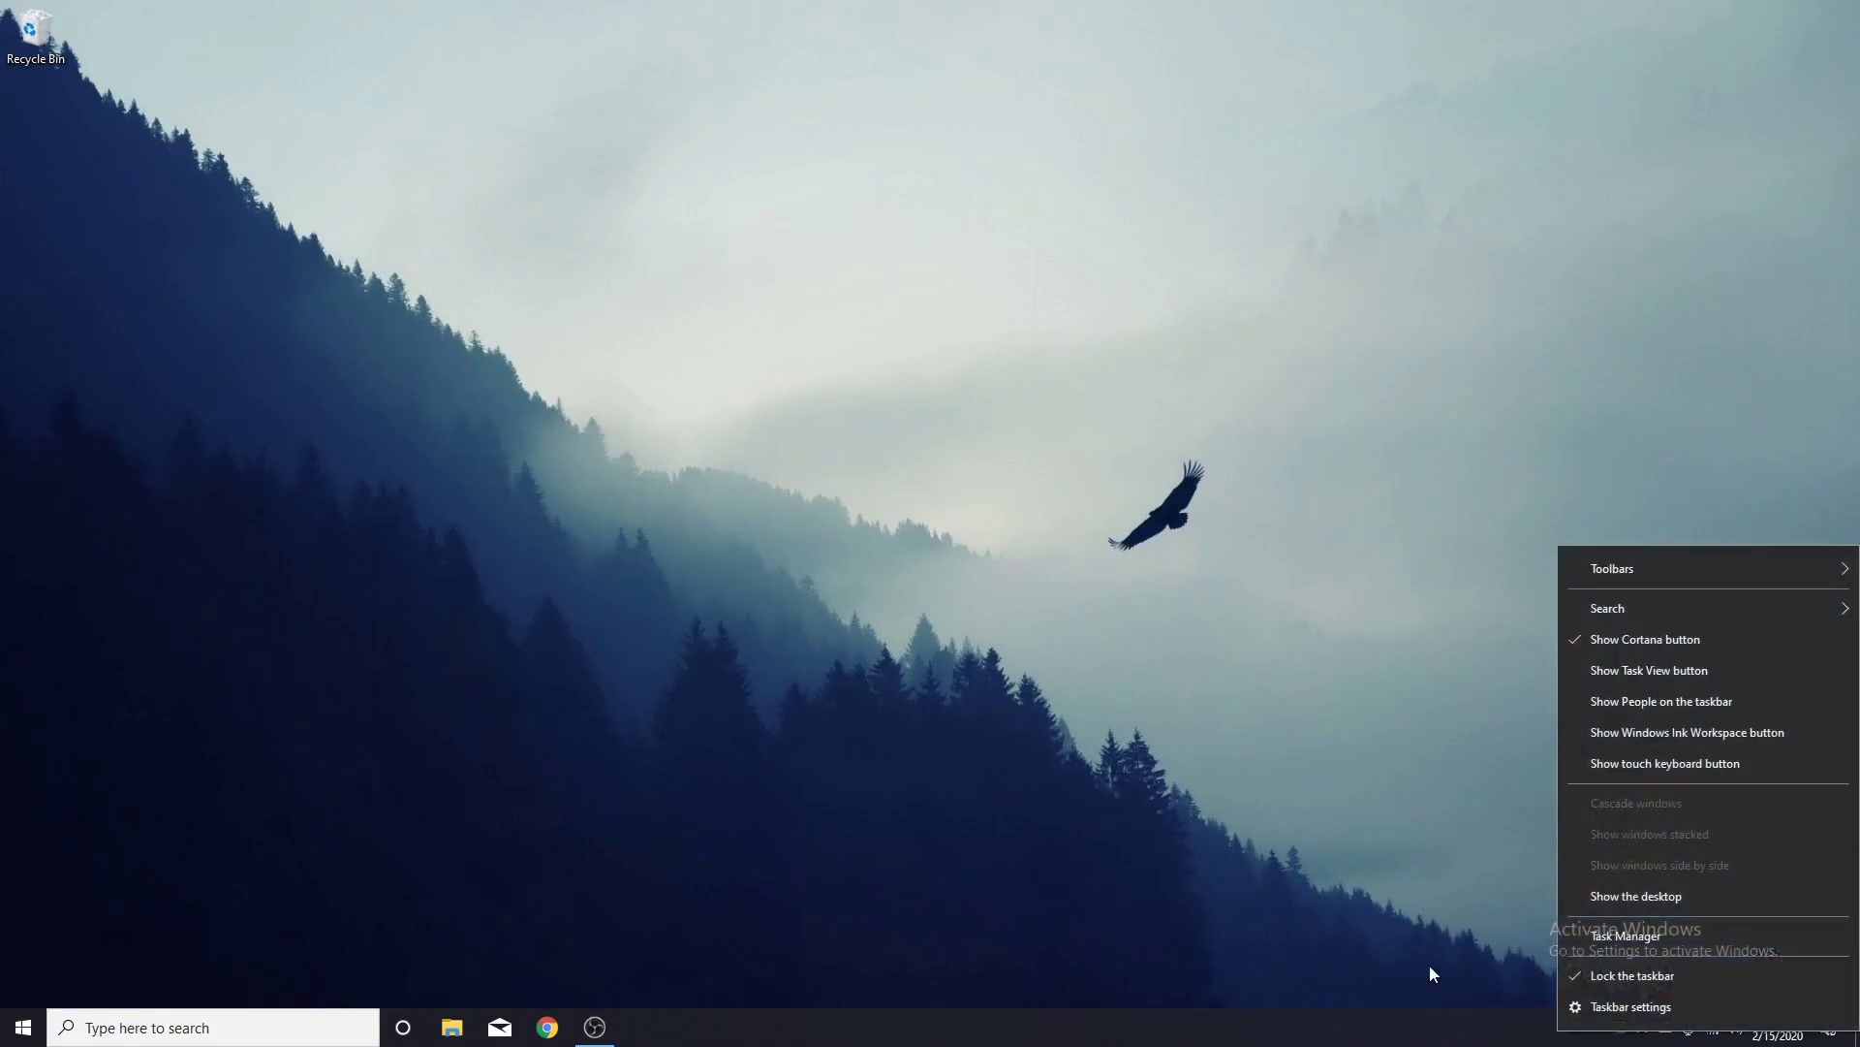
{"action": "left_click", "coordinate": [1424, 967]}
Search 'power' to reach Power & sleep settings, then open Additional power settings.
{"action": "left_click", "coordinate": [257, 1029]}
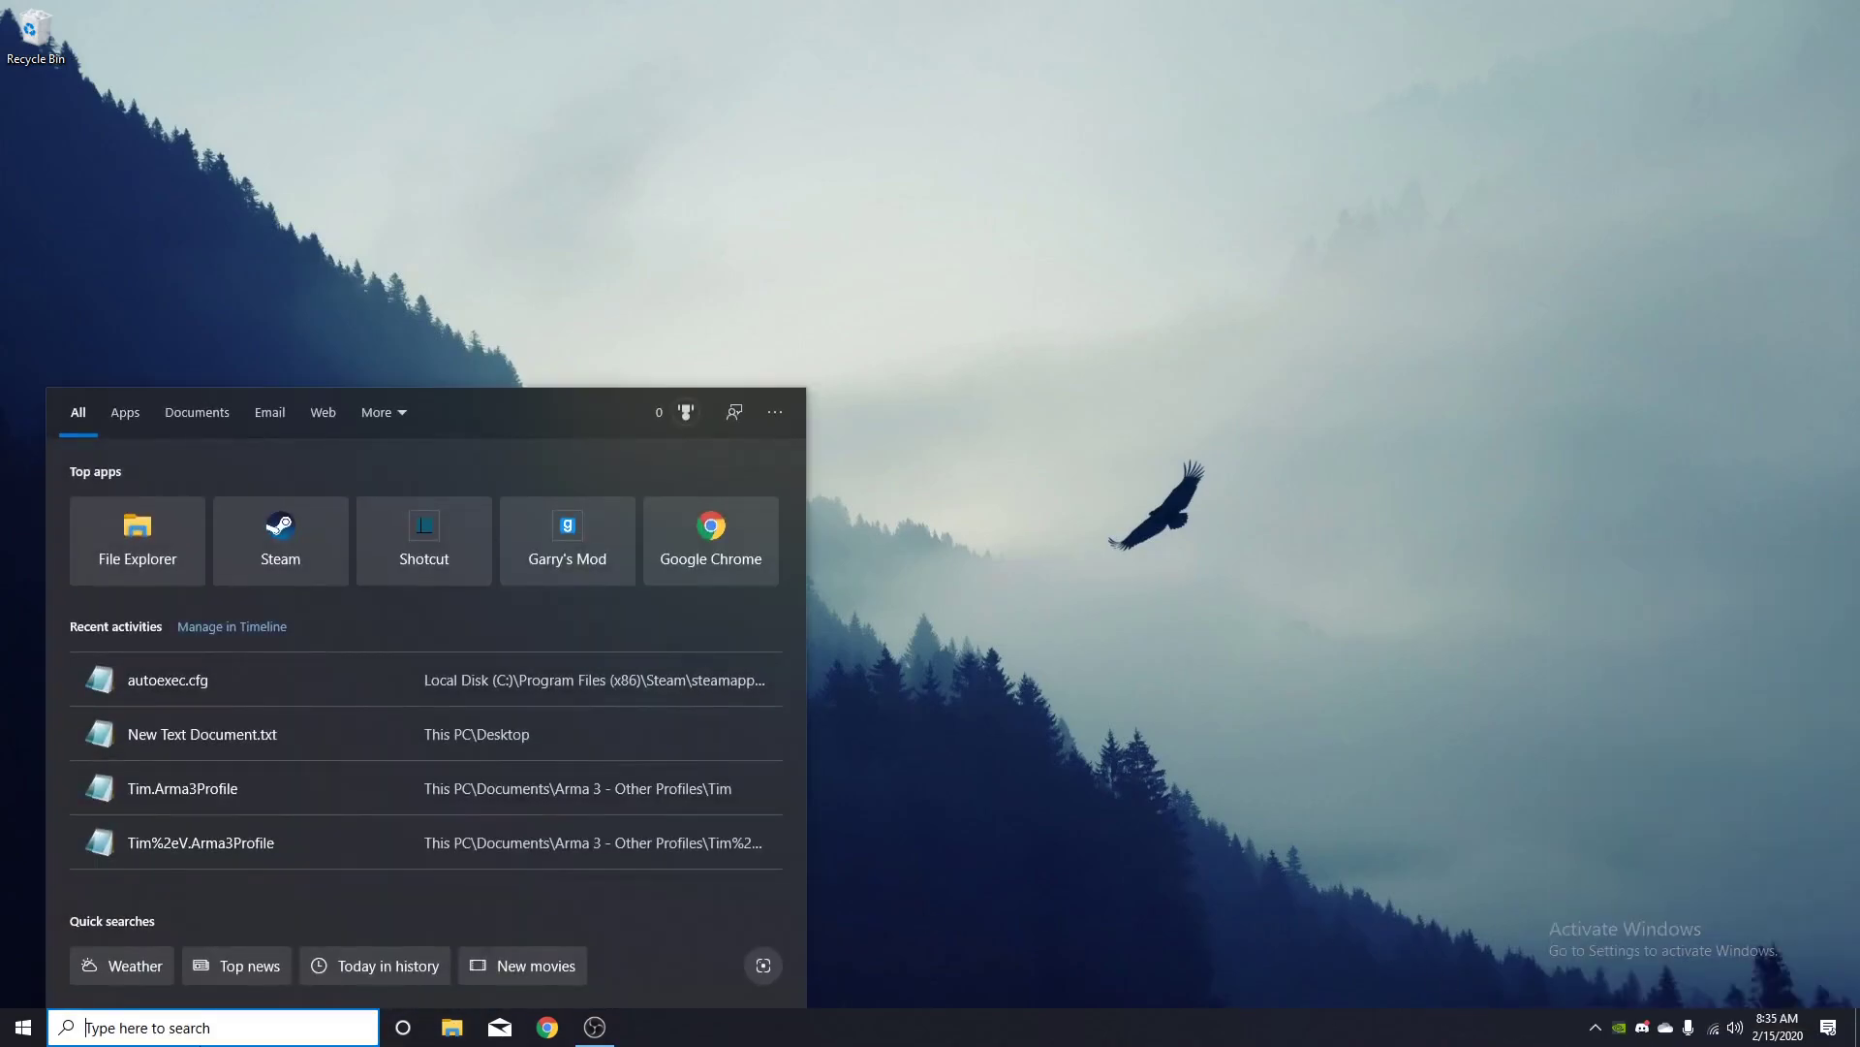
{"action": "type", "text": "power"}
{"action": "key", "text": "Return"}
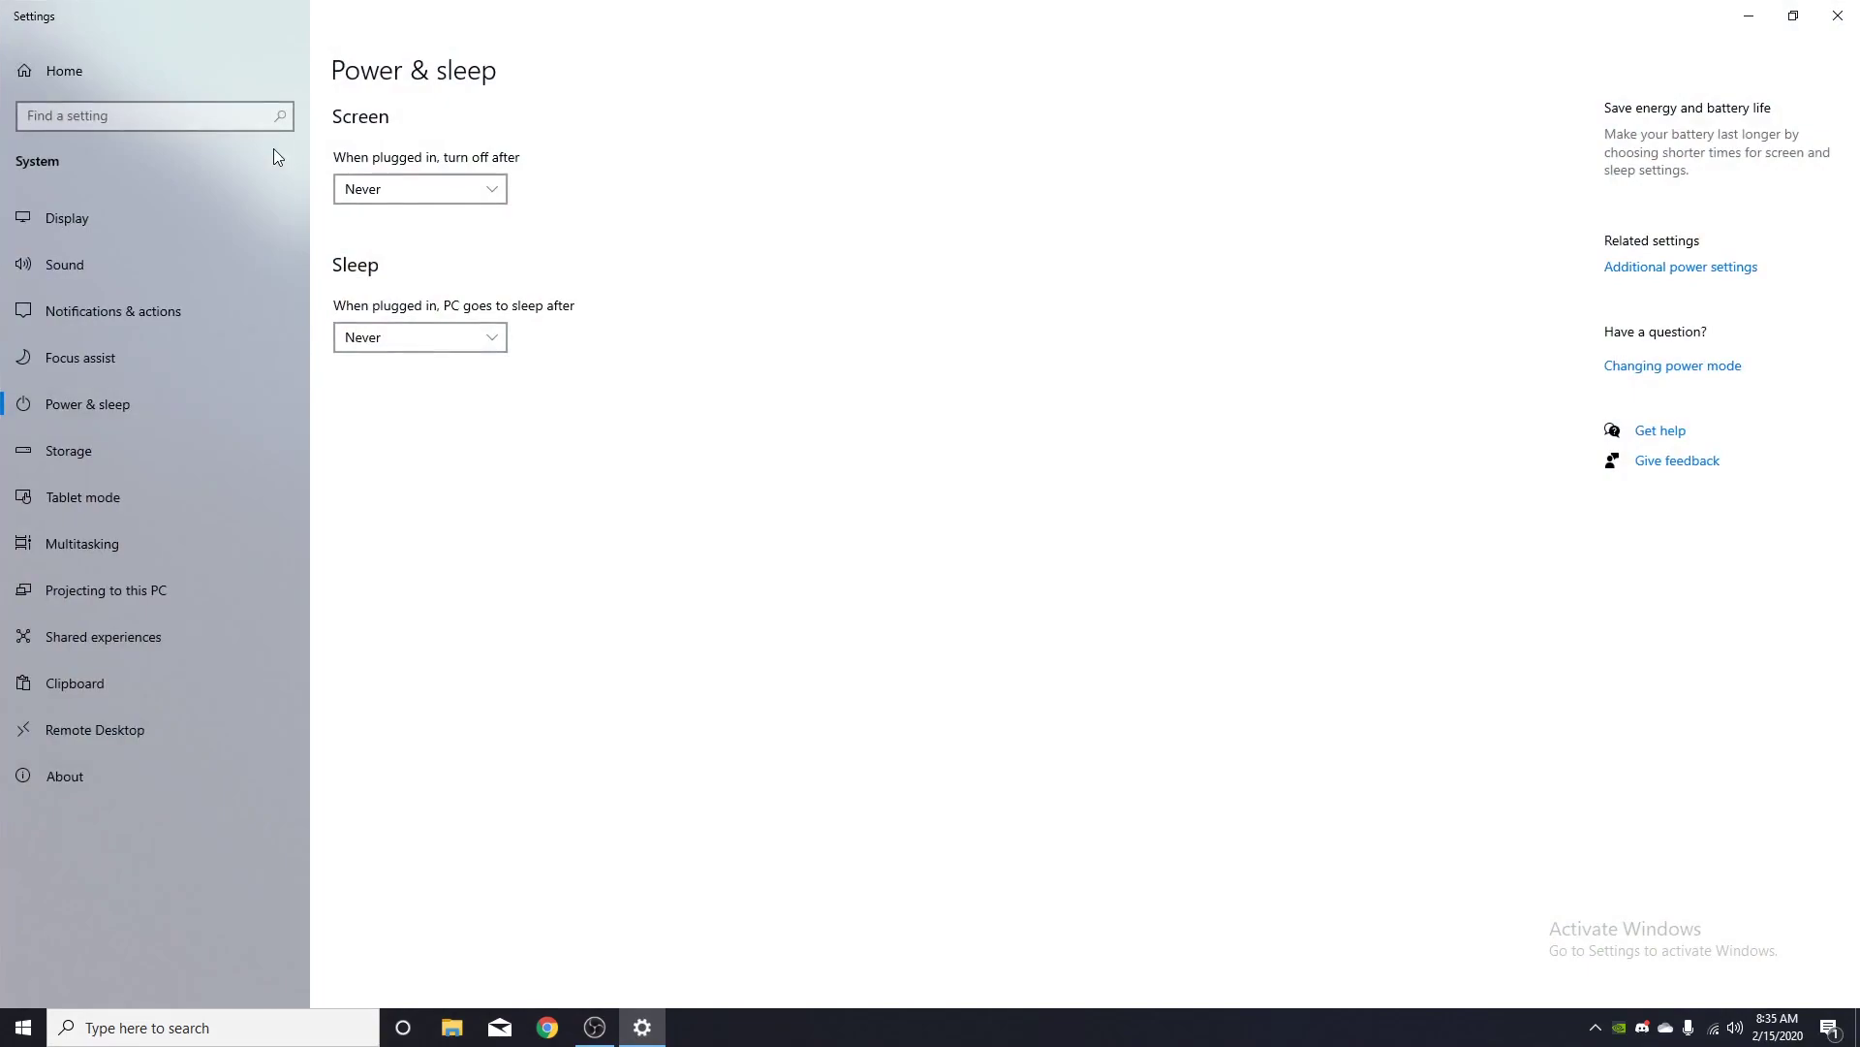
{"action": "left_click", "coordinate": [1643, 272]}
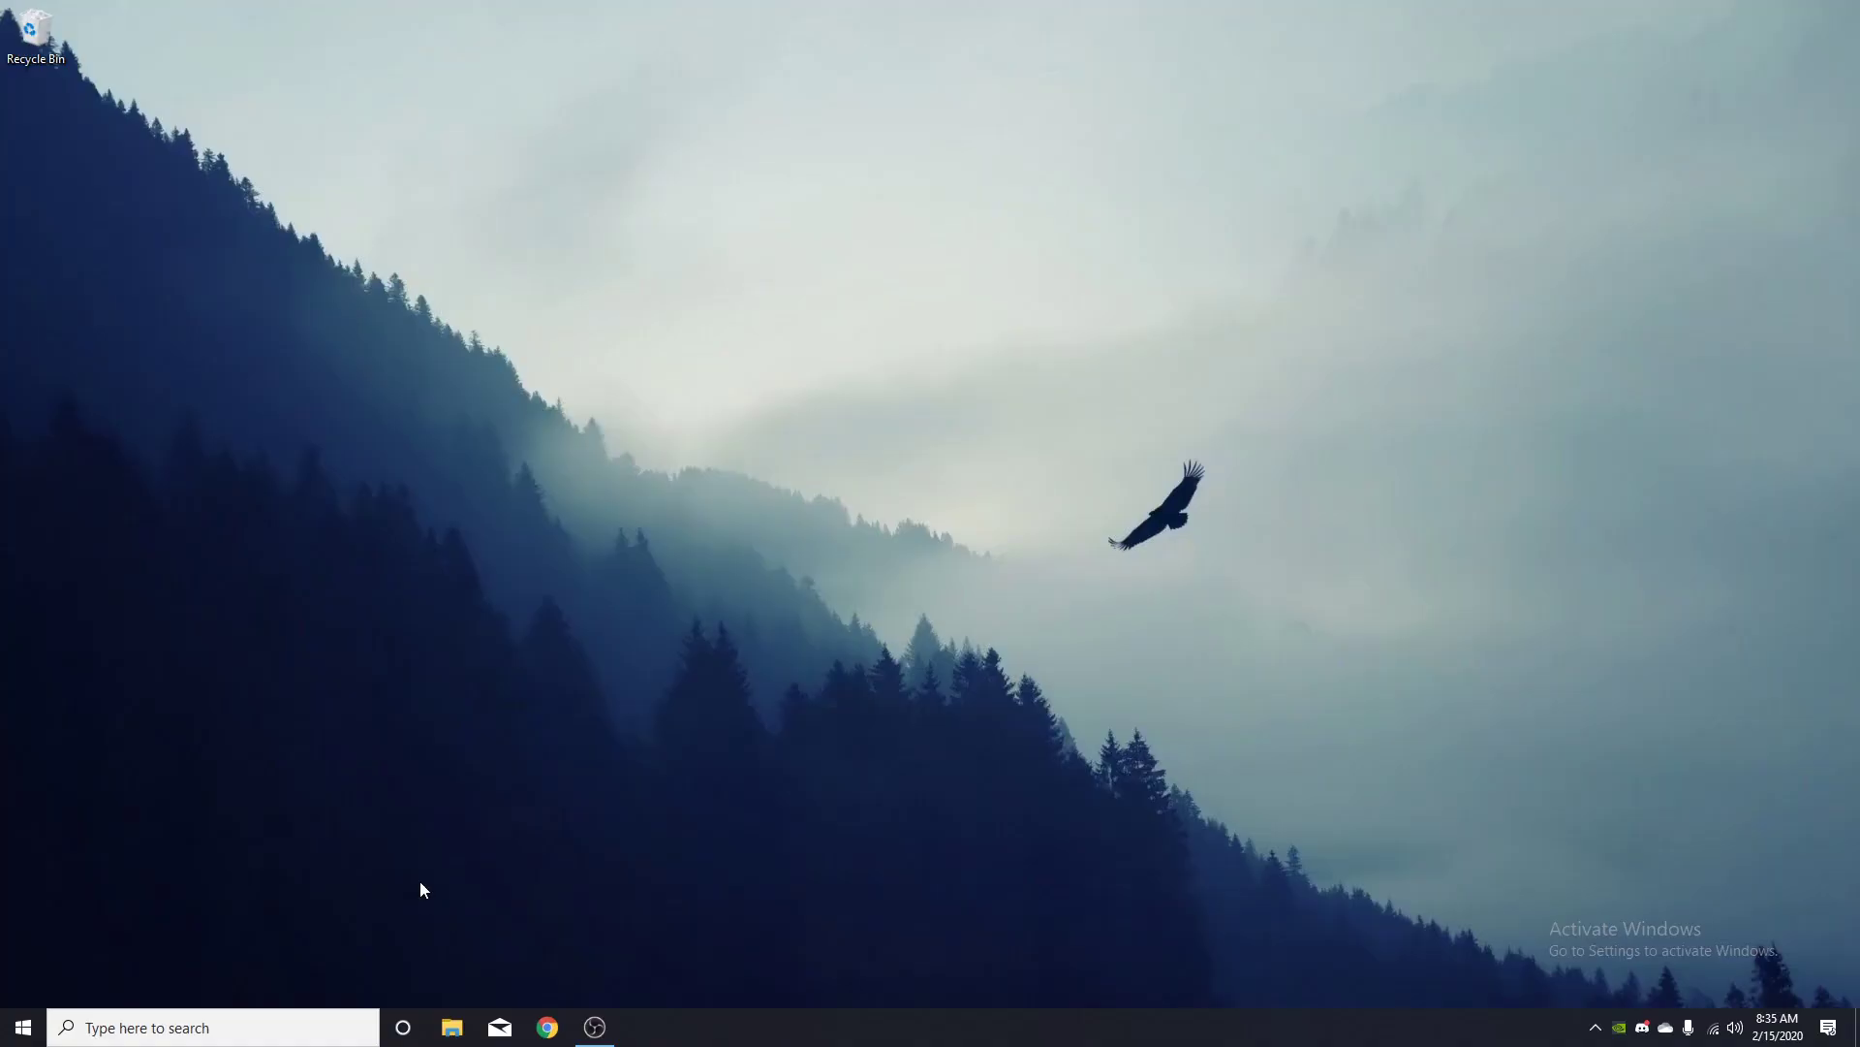
Maximize File Explorer and browse to Program Files (x86)\Steam\steamapps\common\GarrysMod\garrysmod\cfg.
{"action": "left_click", "coordinate": [452, 1026]}
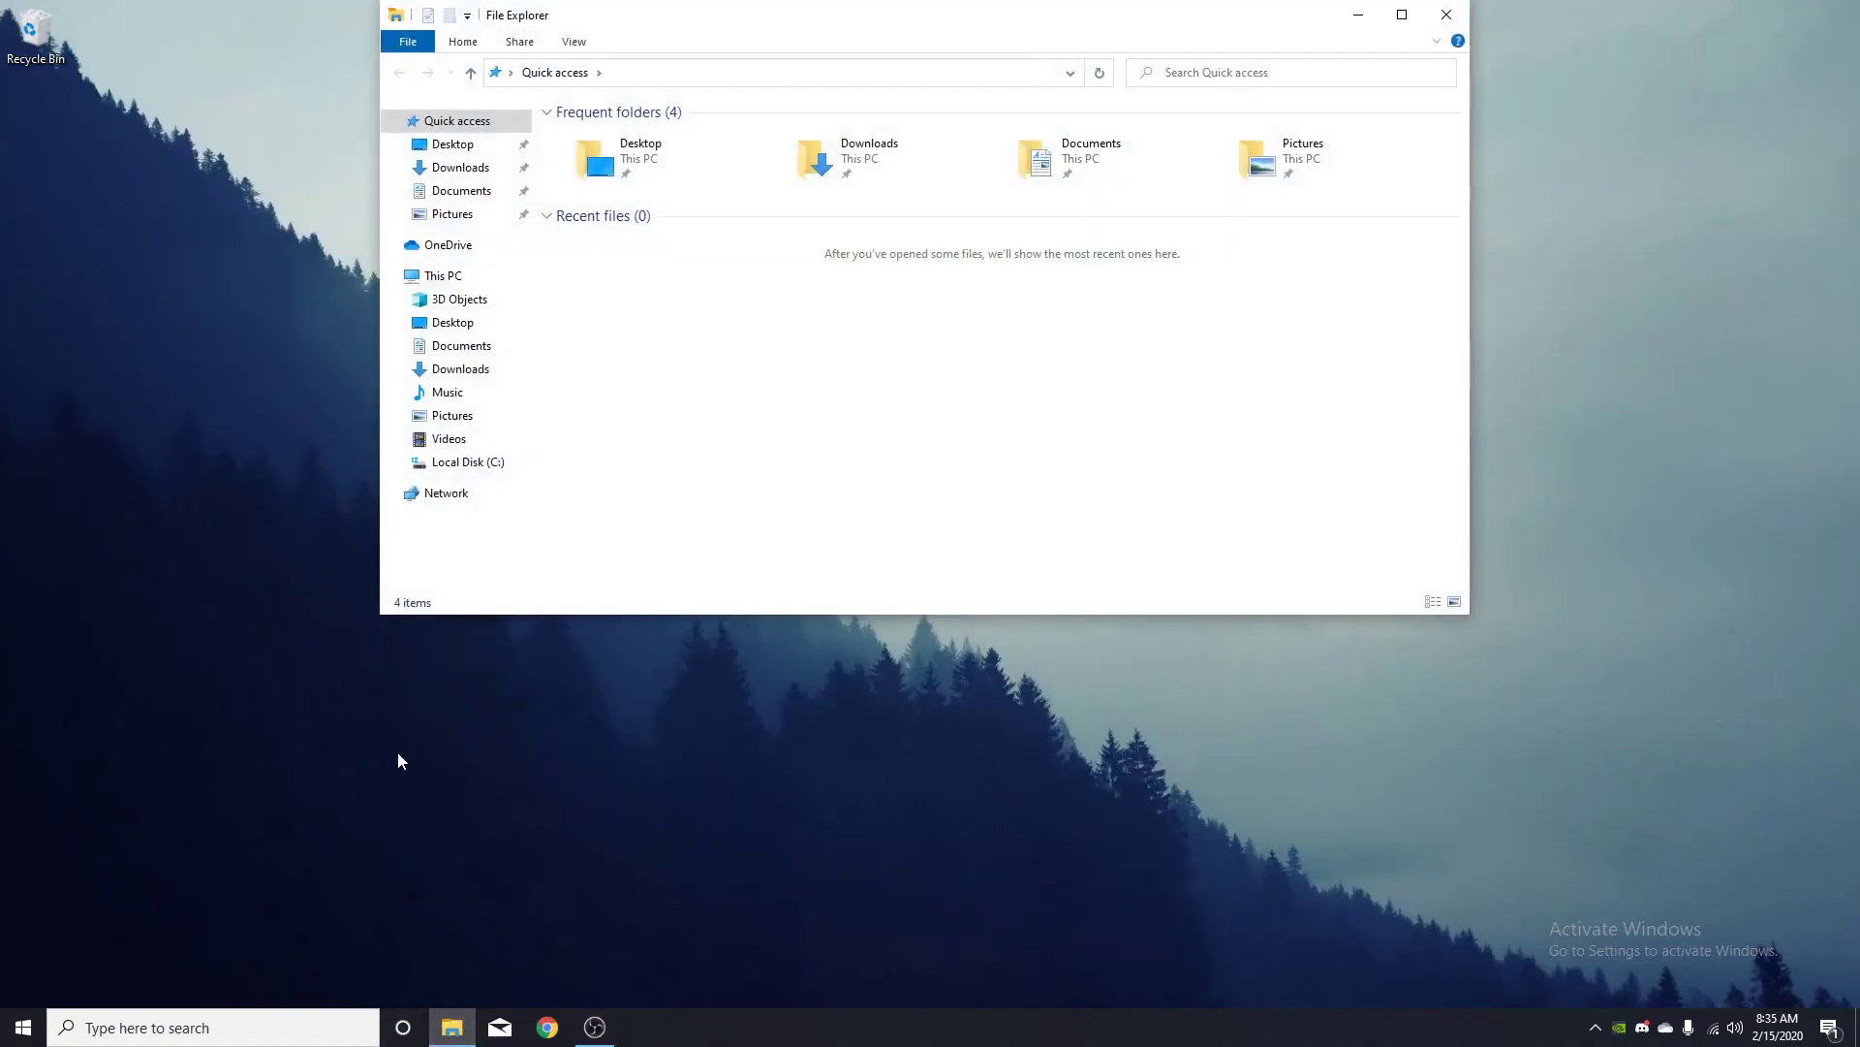
{"action": "left_click_drag", "start_coordinate": [585, 19], "coordinate": [528, 2]}
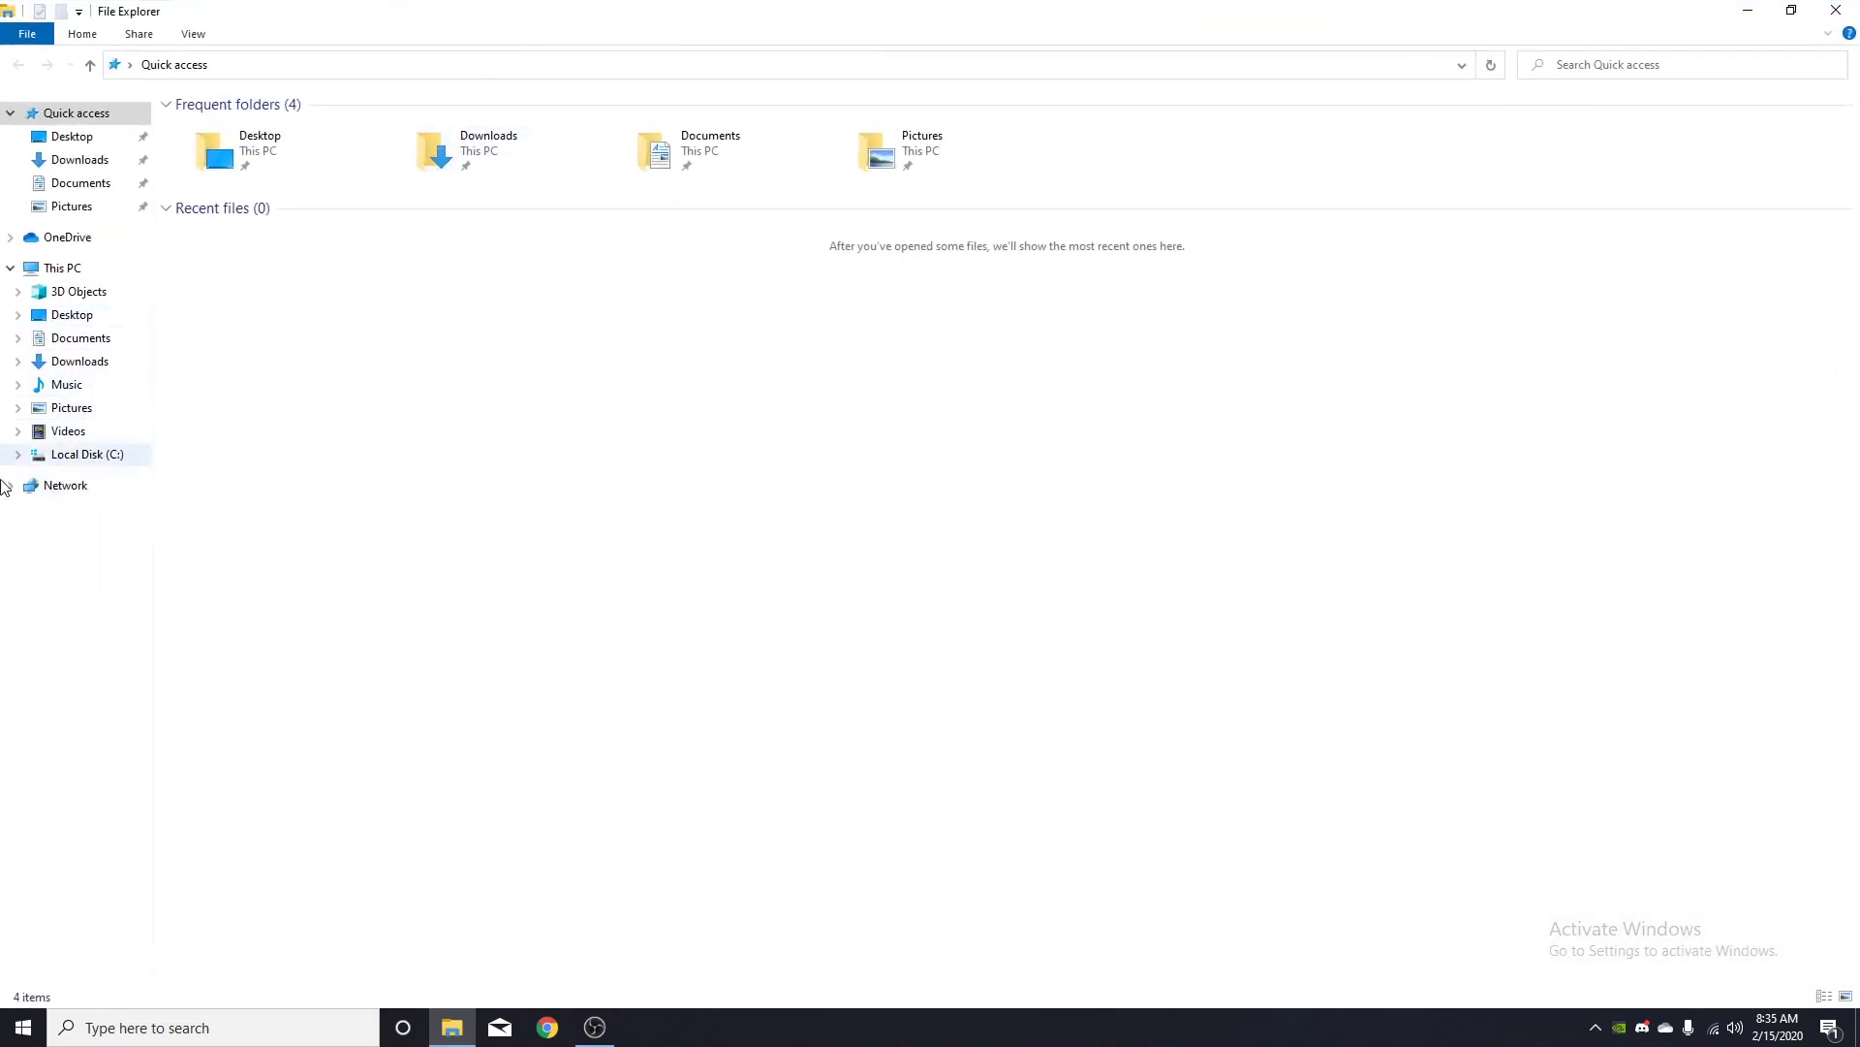
{"action": "left_click", "coordinate": [89, 455]}
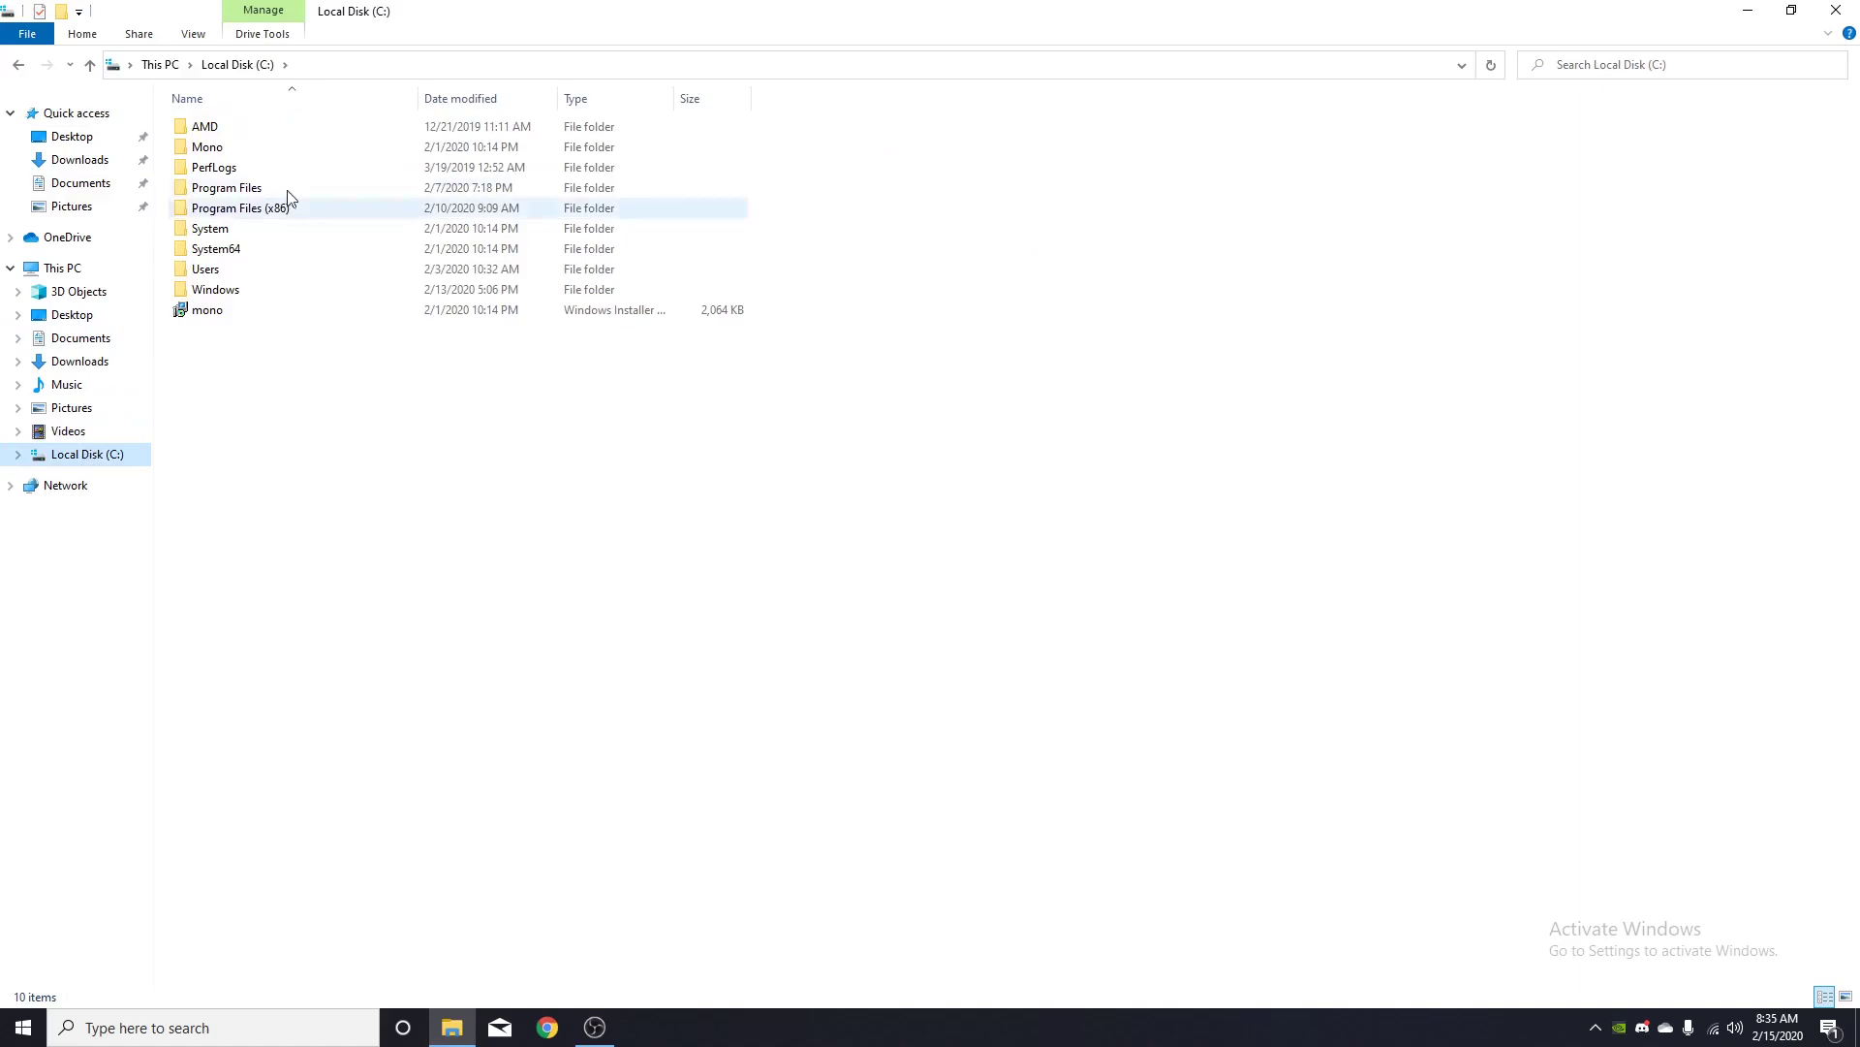
{"action": "double_click", "coordinate": [260, 207]}
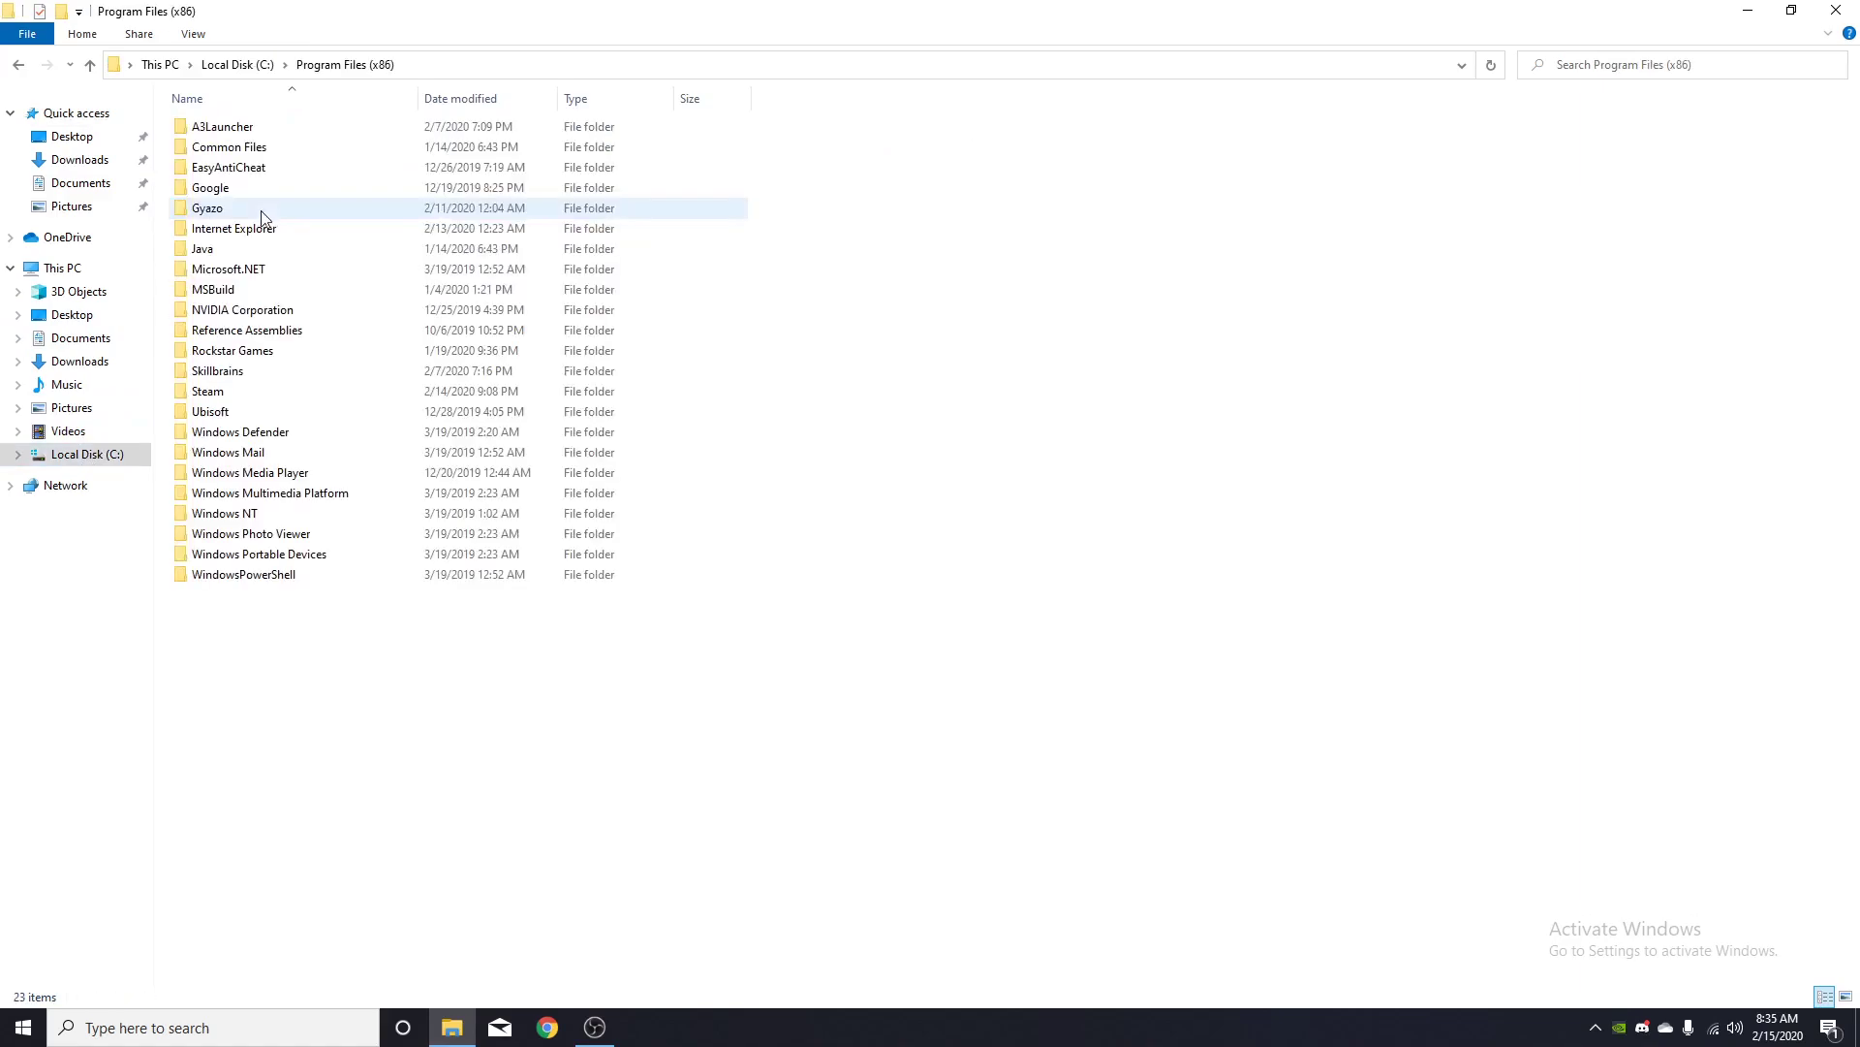
{"action": "double_click", "coordinate": [257, 392]}
{"action": "double_click", "coordinate": [249, 517]}
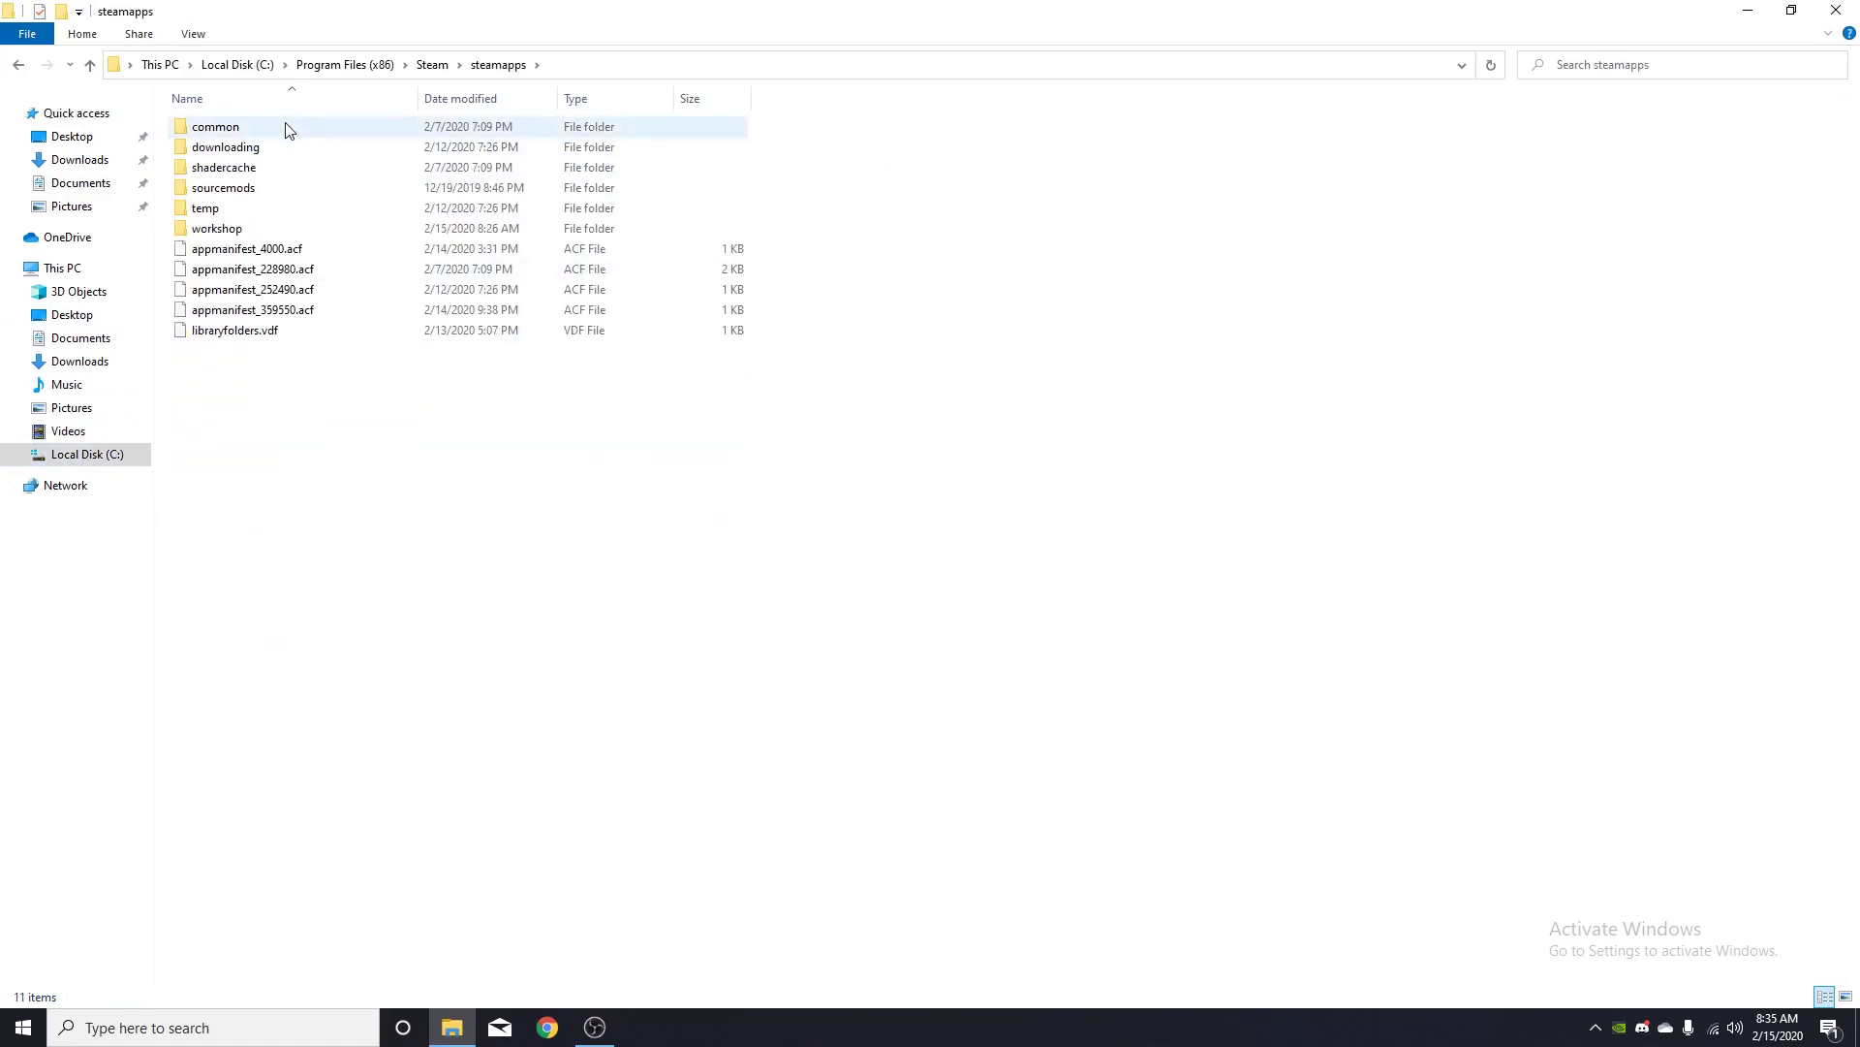
{"action": "double_click", "coordinate": [288, 130]}
{"action": "double_click", "coordinate": [281, 130]}
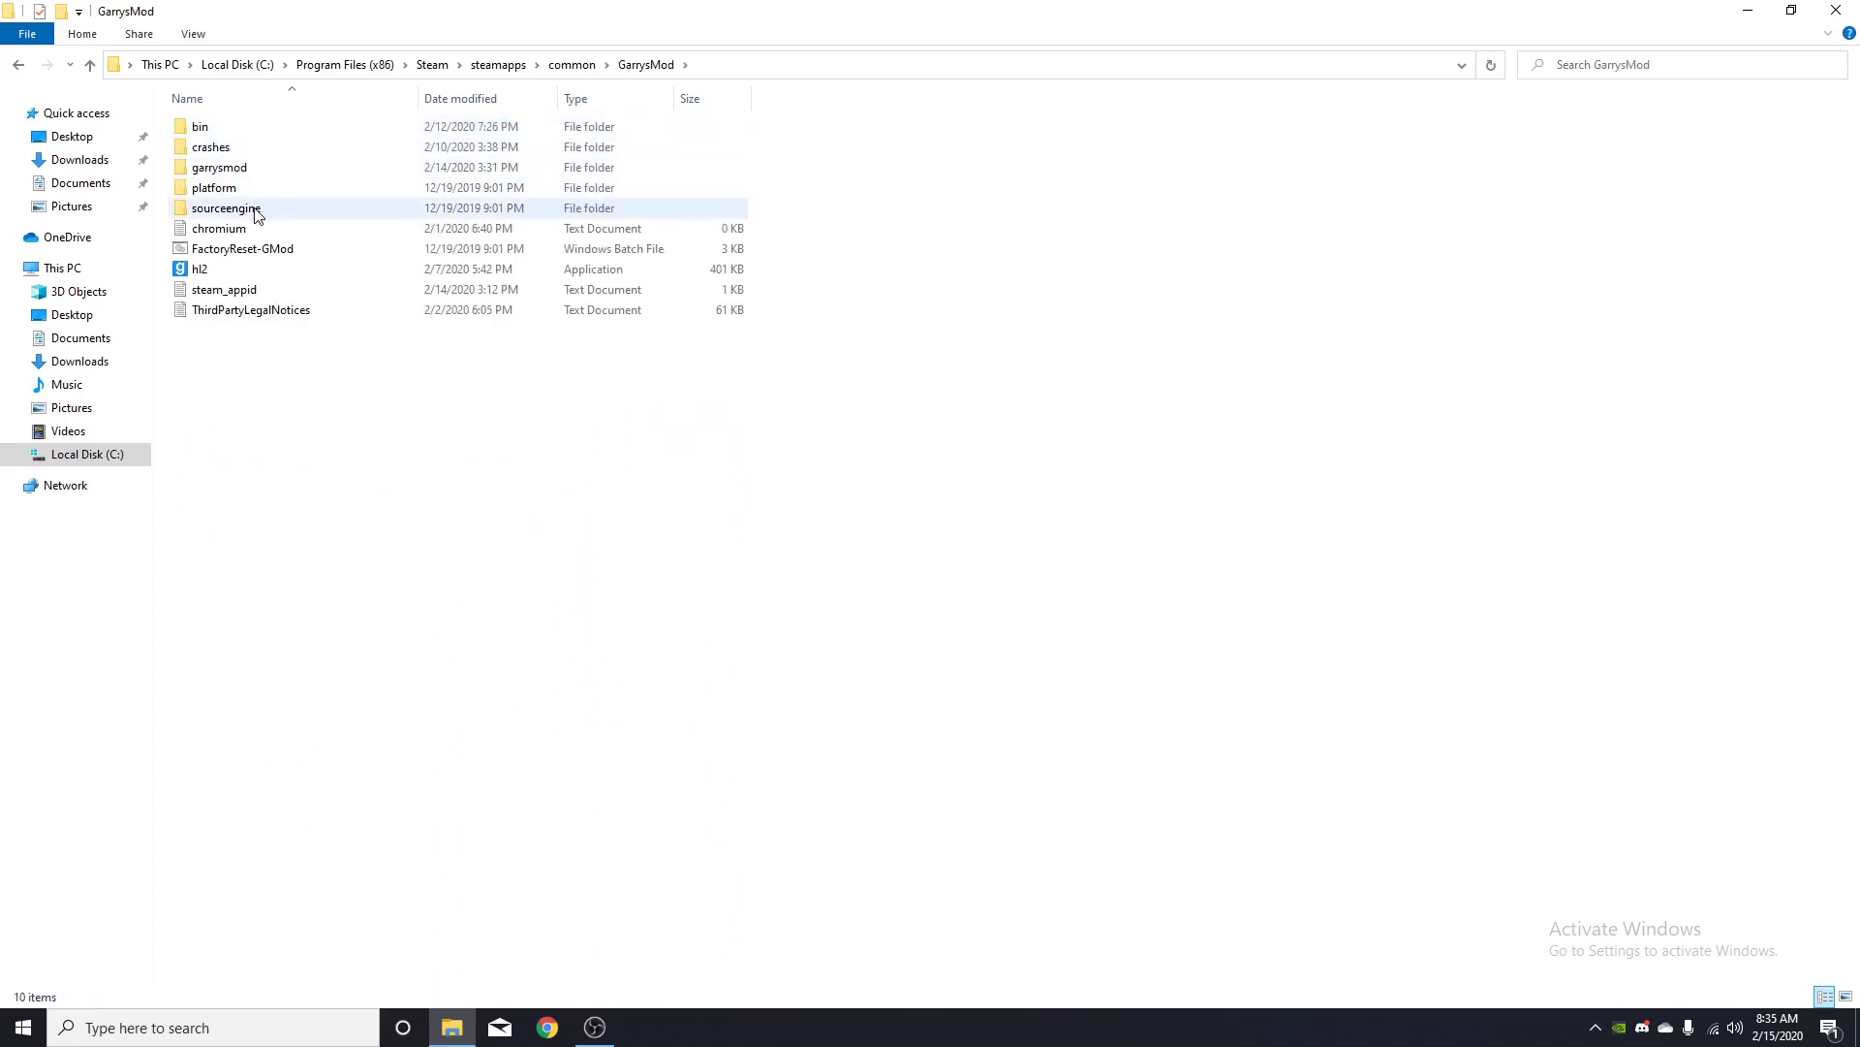
{"action": "double_click", "coordinate": [242, 170]}
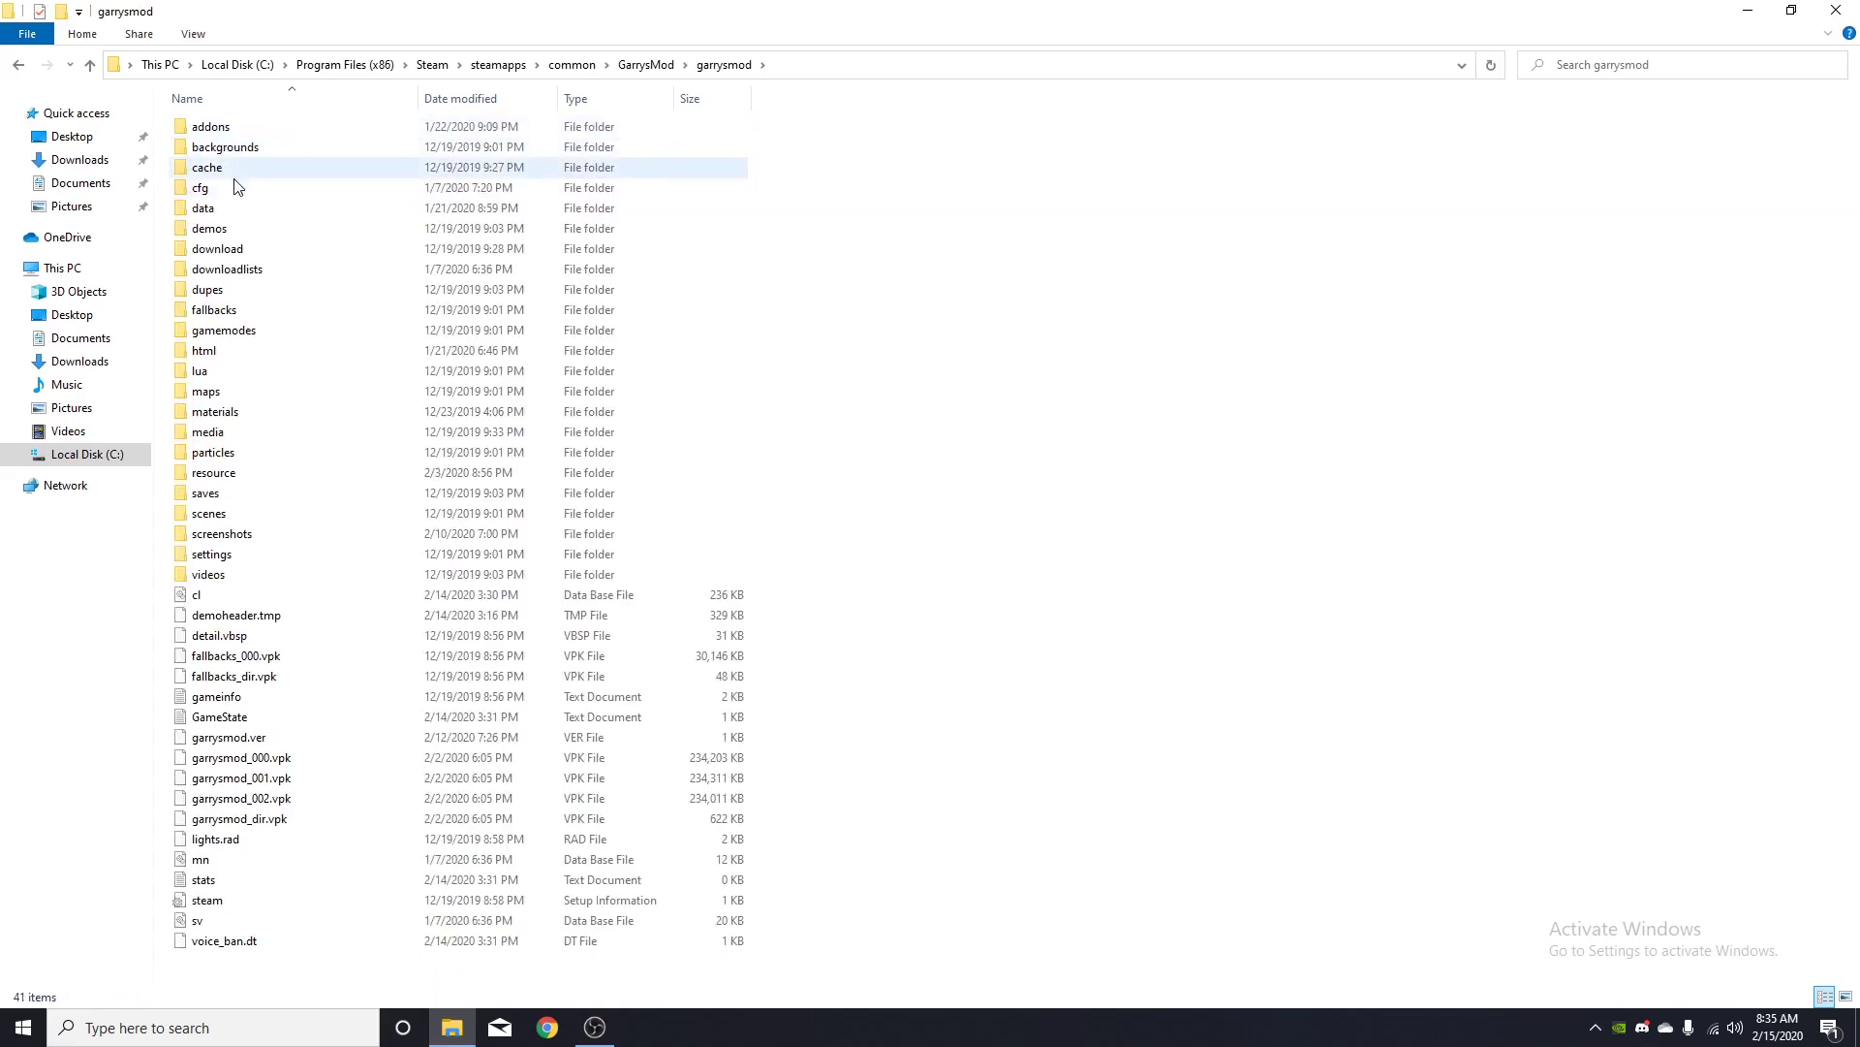
{"action": "double_click", "coordinate": [238, 187]}
Open autoexec in Notepad and scroll through its contents.
{"action": "double_click", "coordinate": [240, 126]}
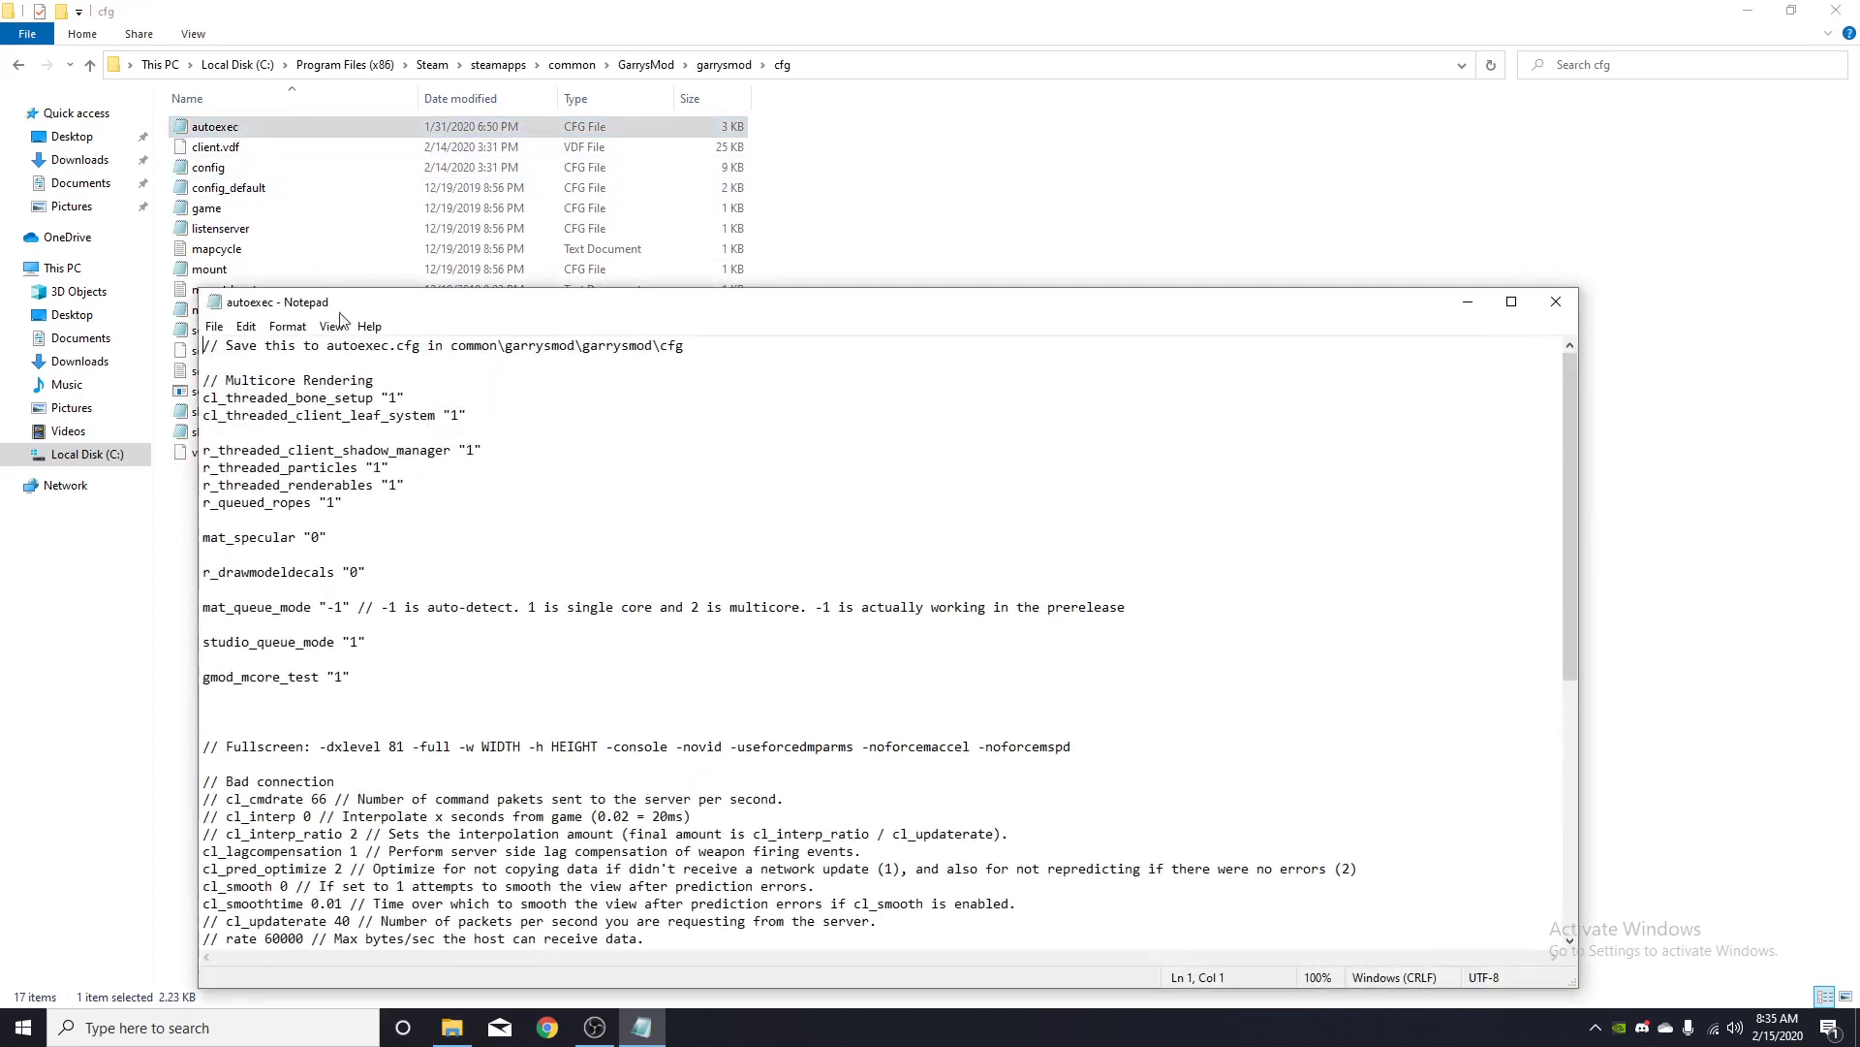
{"action": "scroll", "coordinate": [630, 581], "scroll_direction": "down", "scroll_amount": 6}
{"action": "left_click_drag", "start_coordinate": [633, 311], "coordinate": [669, 7]}
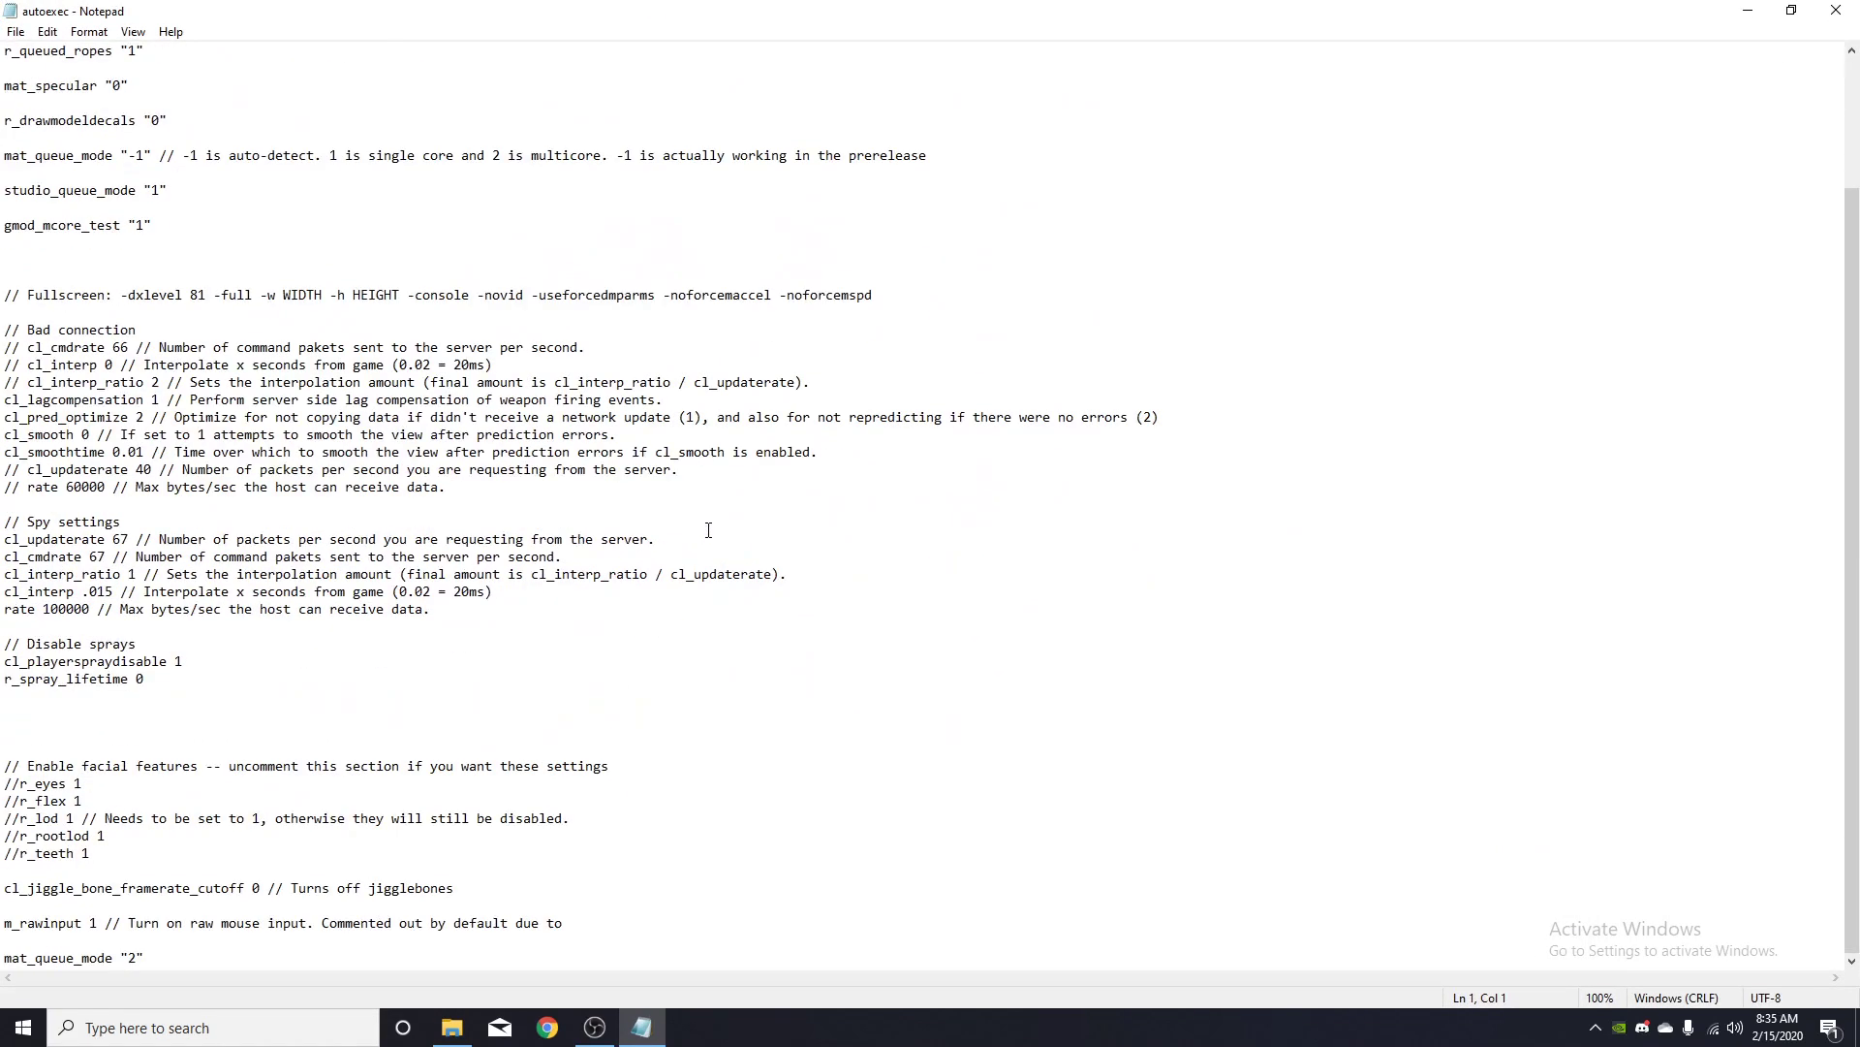
{"action": "scroll", "coordinate": [709, 530], "scroll_direction": "up", "scroll_amount": 3}
{"action": "scroll", "coordinate": [438, 662], "scroll_direction": "down", "scroll_amount": 3}
{"action": "left_click_drag", "start_coordinate": [736, 888], "coordinate": [739, 636]}
{"action": "left_click", "coordinate": [872, 726]}
{"action": "scroll", "coordinate": [868, 725], "scroll_direction": "up", "scroll_amount": 3}
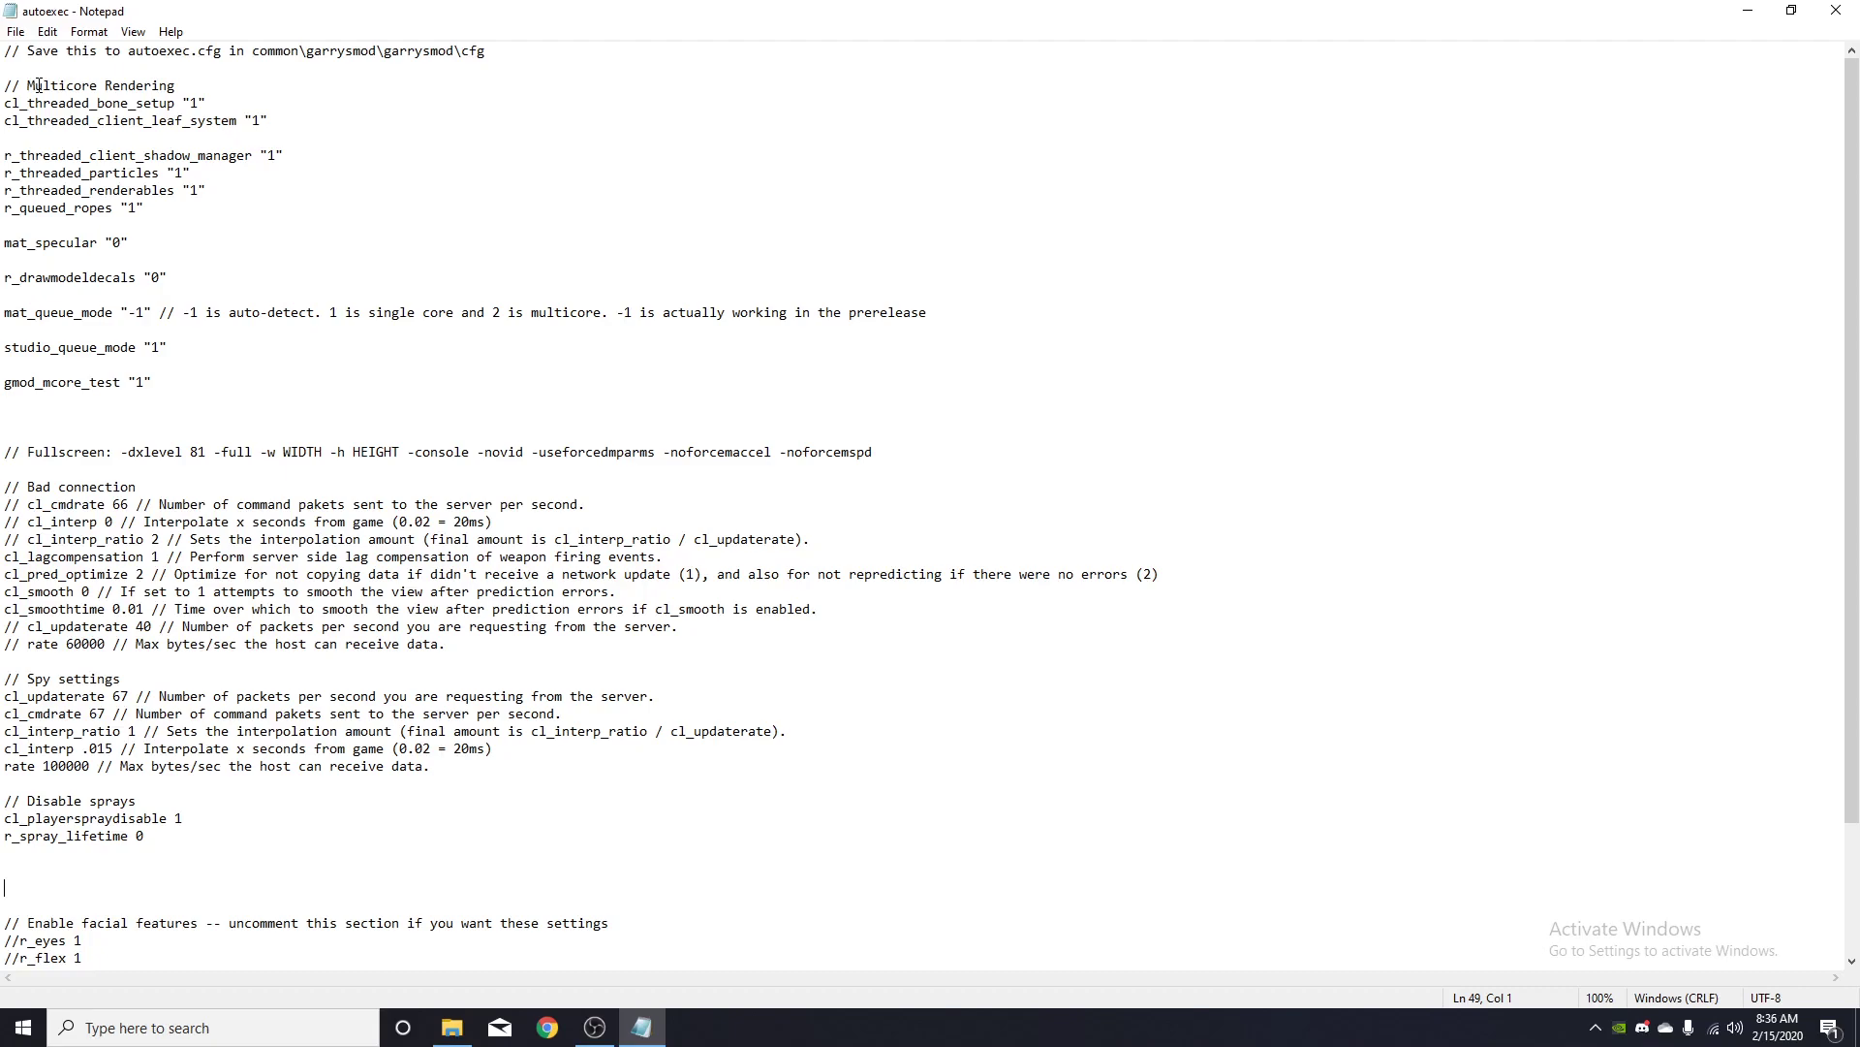
Select the gmod_mcore_test "1" line in autoexec.
{"action": "left_click", "coordinate": [280, 221]}
{"action": "left_click_drag", "start_coordinate": [297, 396], "coordinate": [137, 365]}
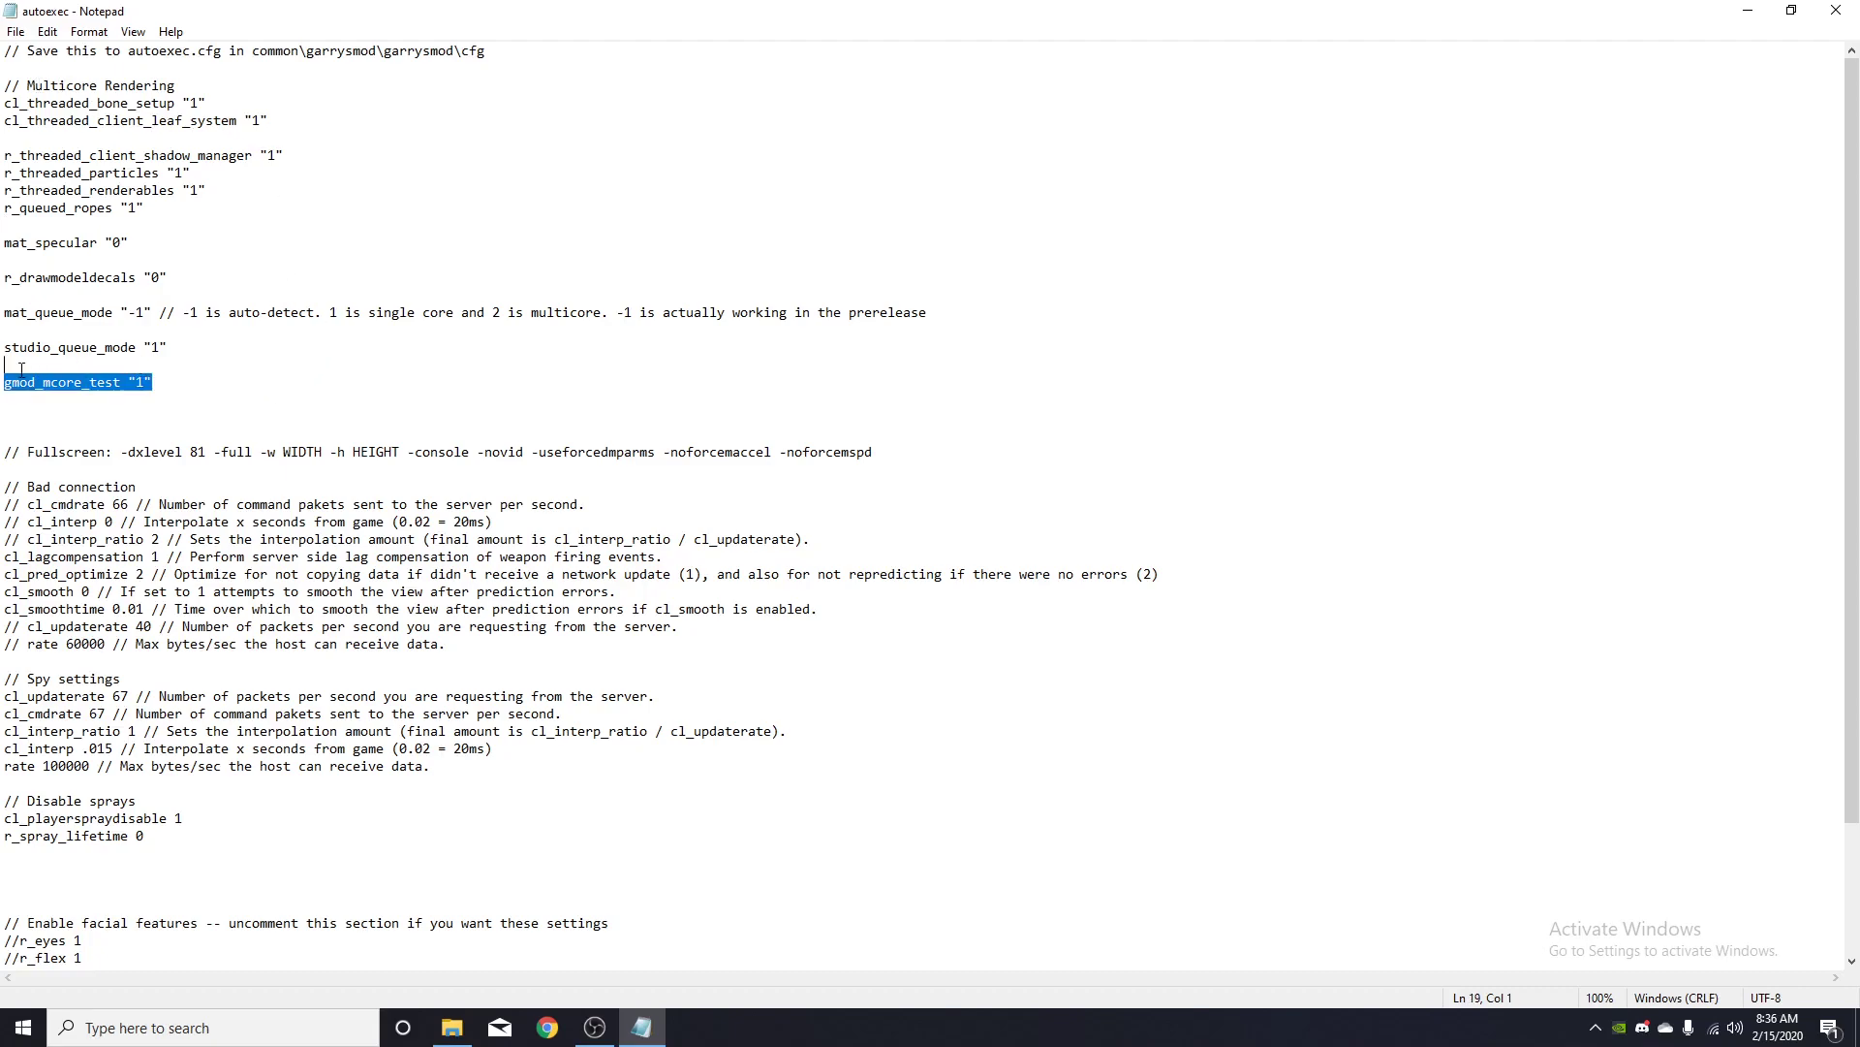
{"action": "left_click", "coordinate": [234, 399]}
{"action": "key", "text": "shift+Up"}
{"action": "left_click", "coordinate": [251, 368]}
{"action": "key", "text": "shift+Down"}
{"action": "key", "text": "shift+Down"}
{"action": "left_click", "coordinate": [334, 392]}
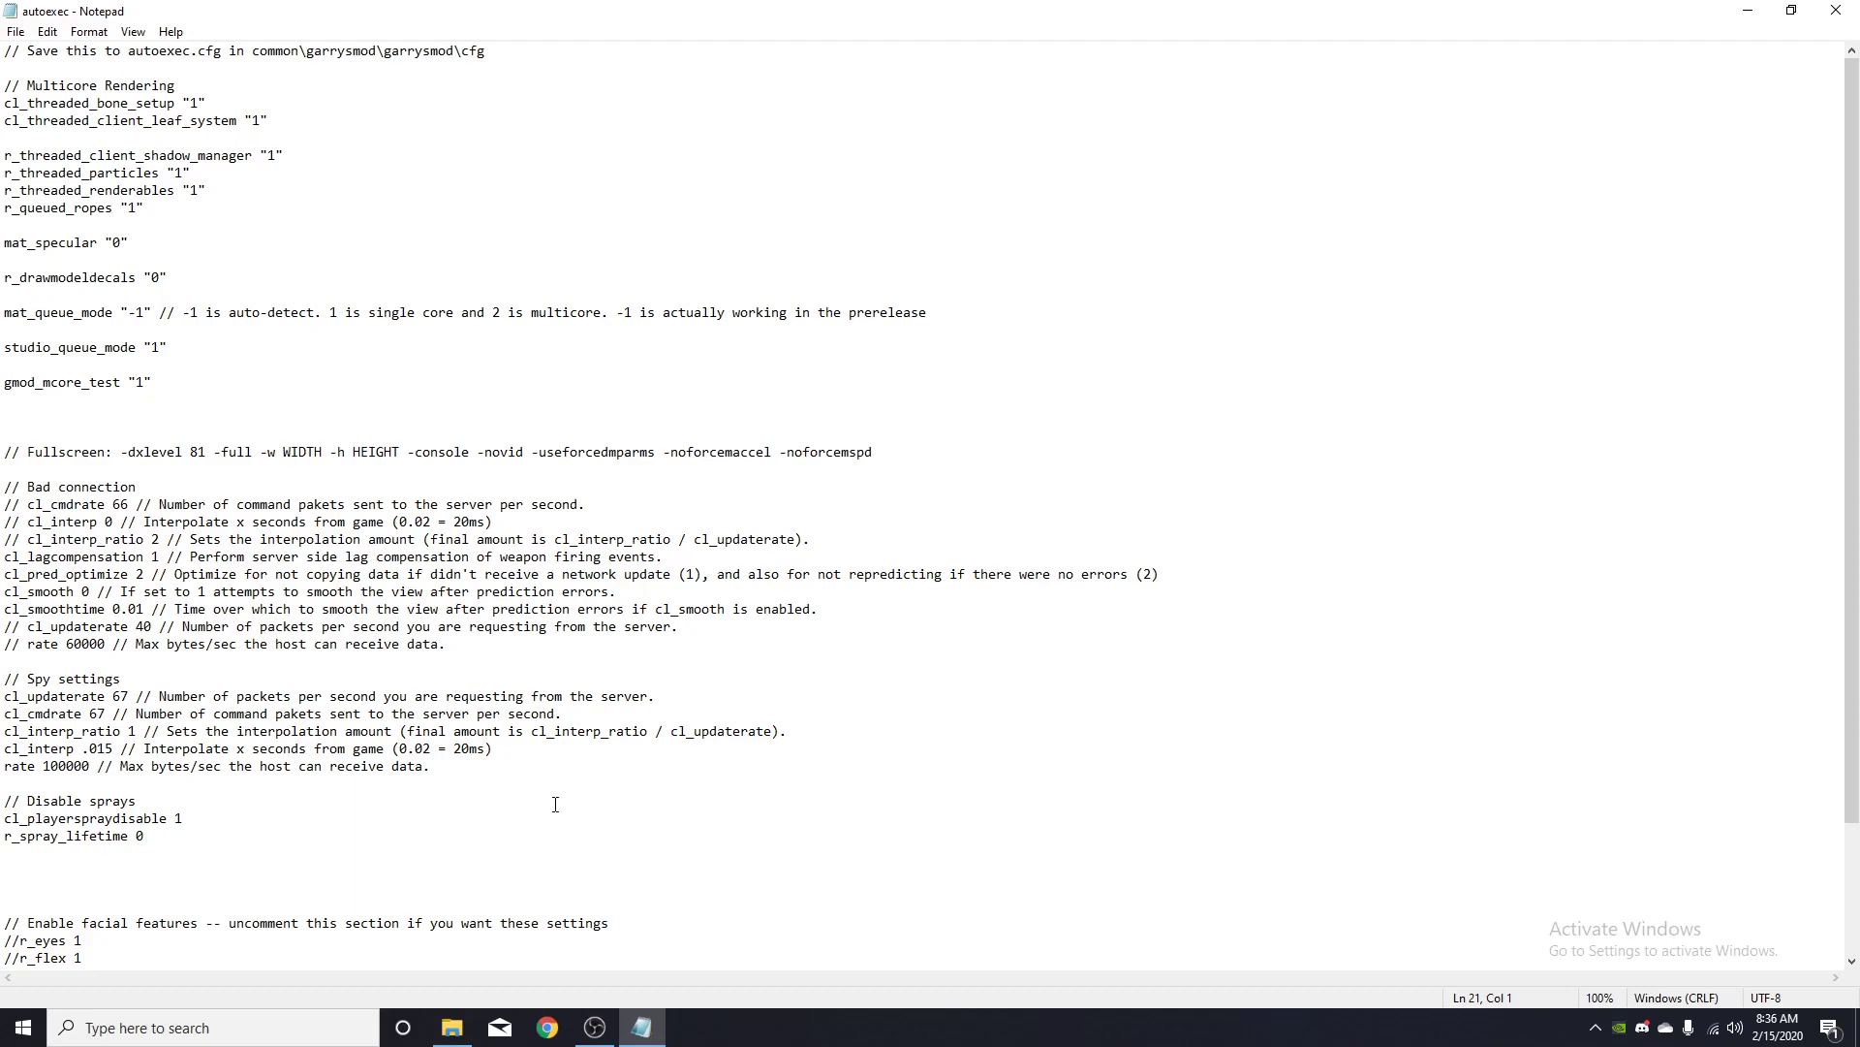
Select the lines from mat_specular to Disable sprays, end on the Fullscreen line, and open a new browser tab.
{"action": "left_click_drag", "start_coordinate": [555, 804], "coordinate": [234, 236]}
{"action": "left_click", "coordinate": [1069, 452]}
{"action": "scroll", "coordinate": [1040, 468], "scroll_direction": "down", "scroll_amount": 3}
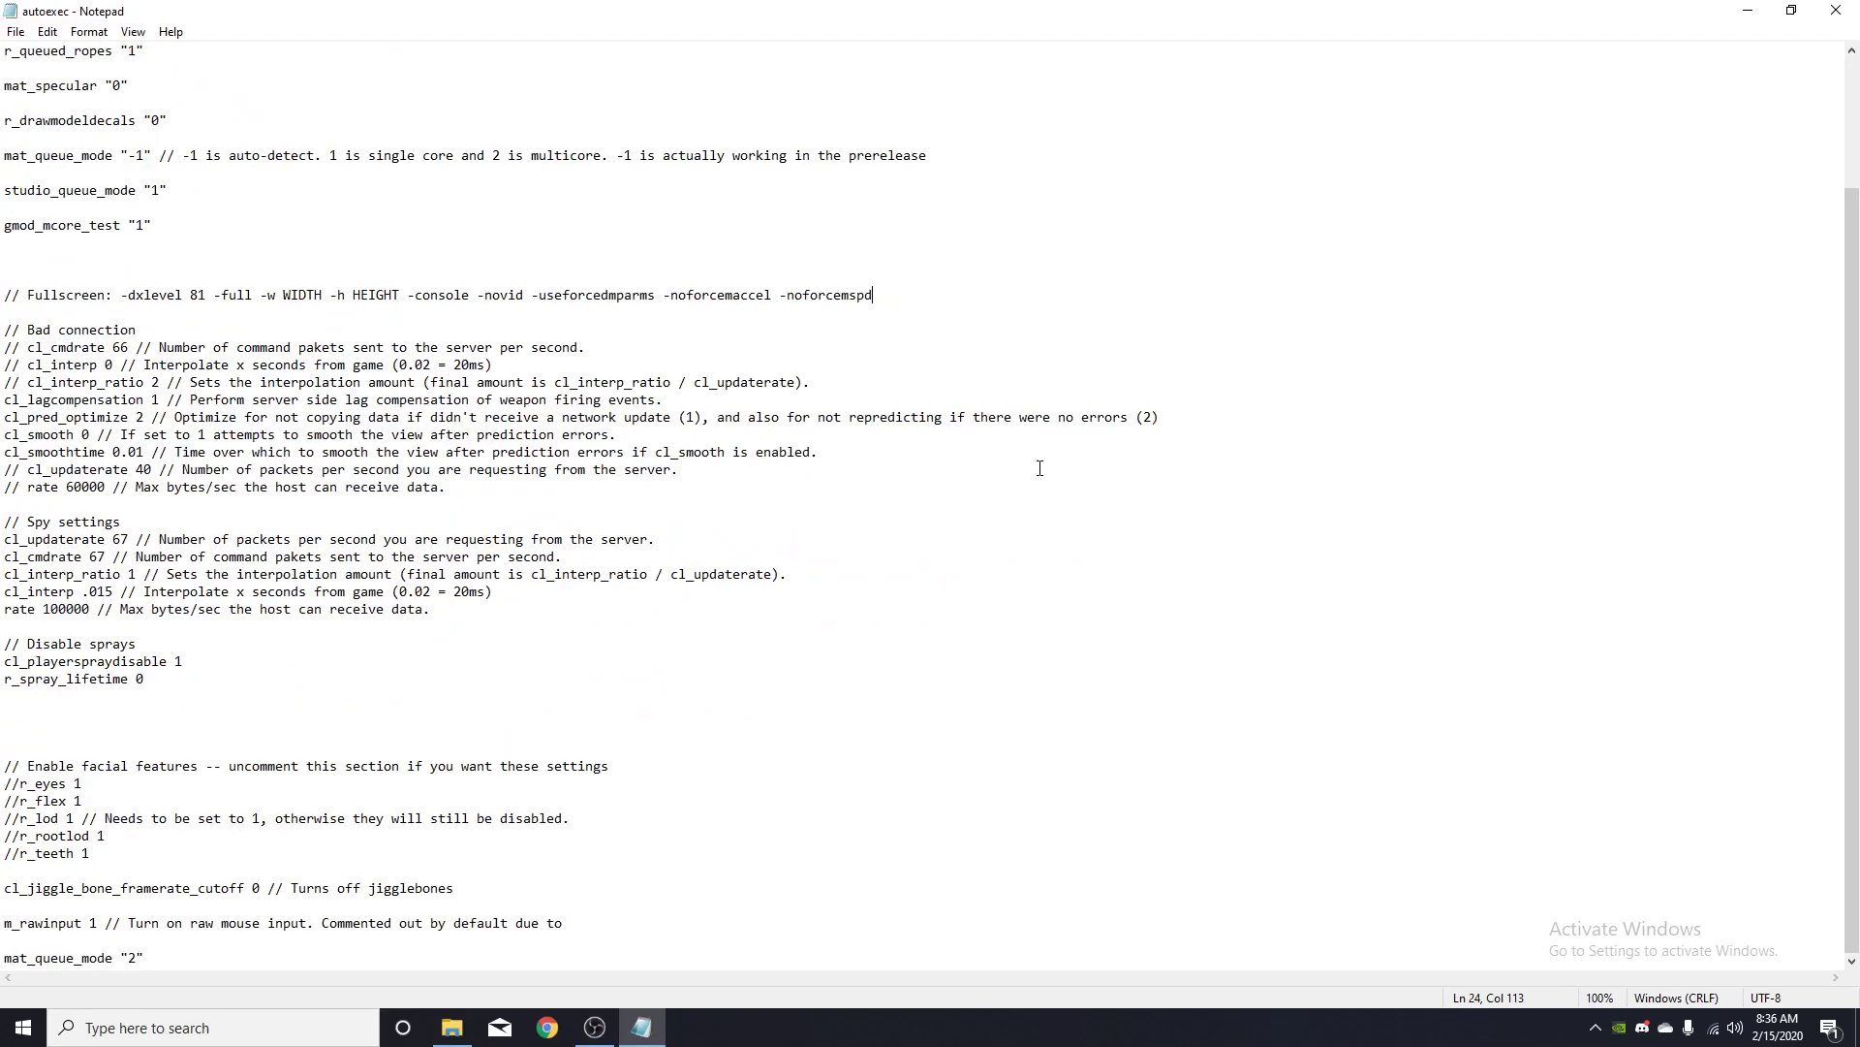
{"action": "key", "text": "super+3"}
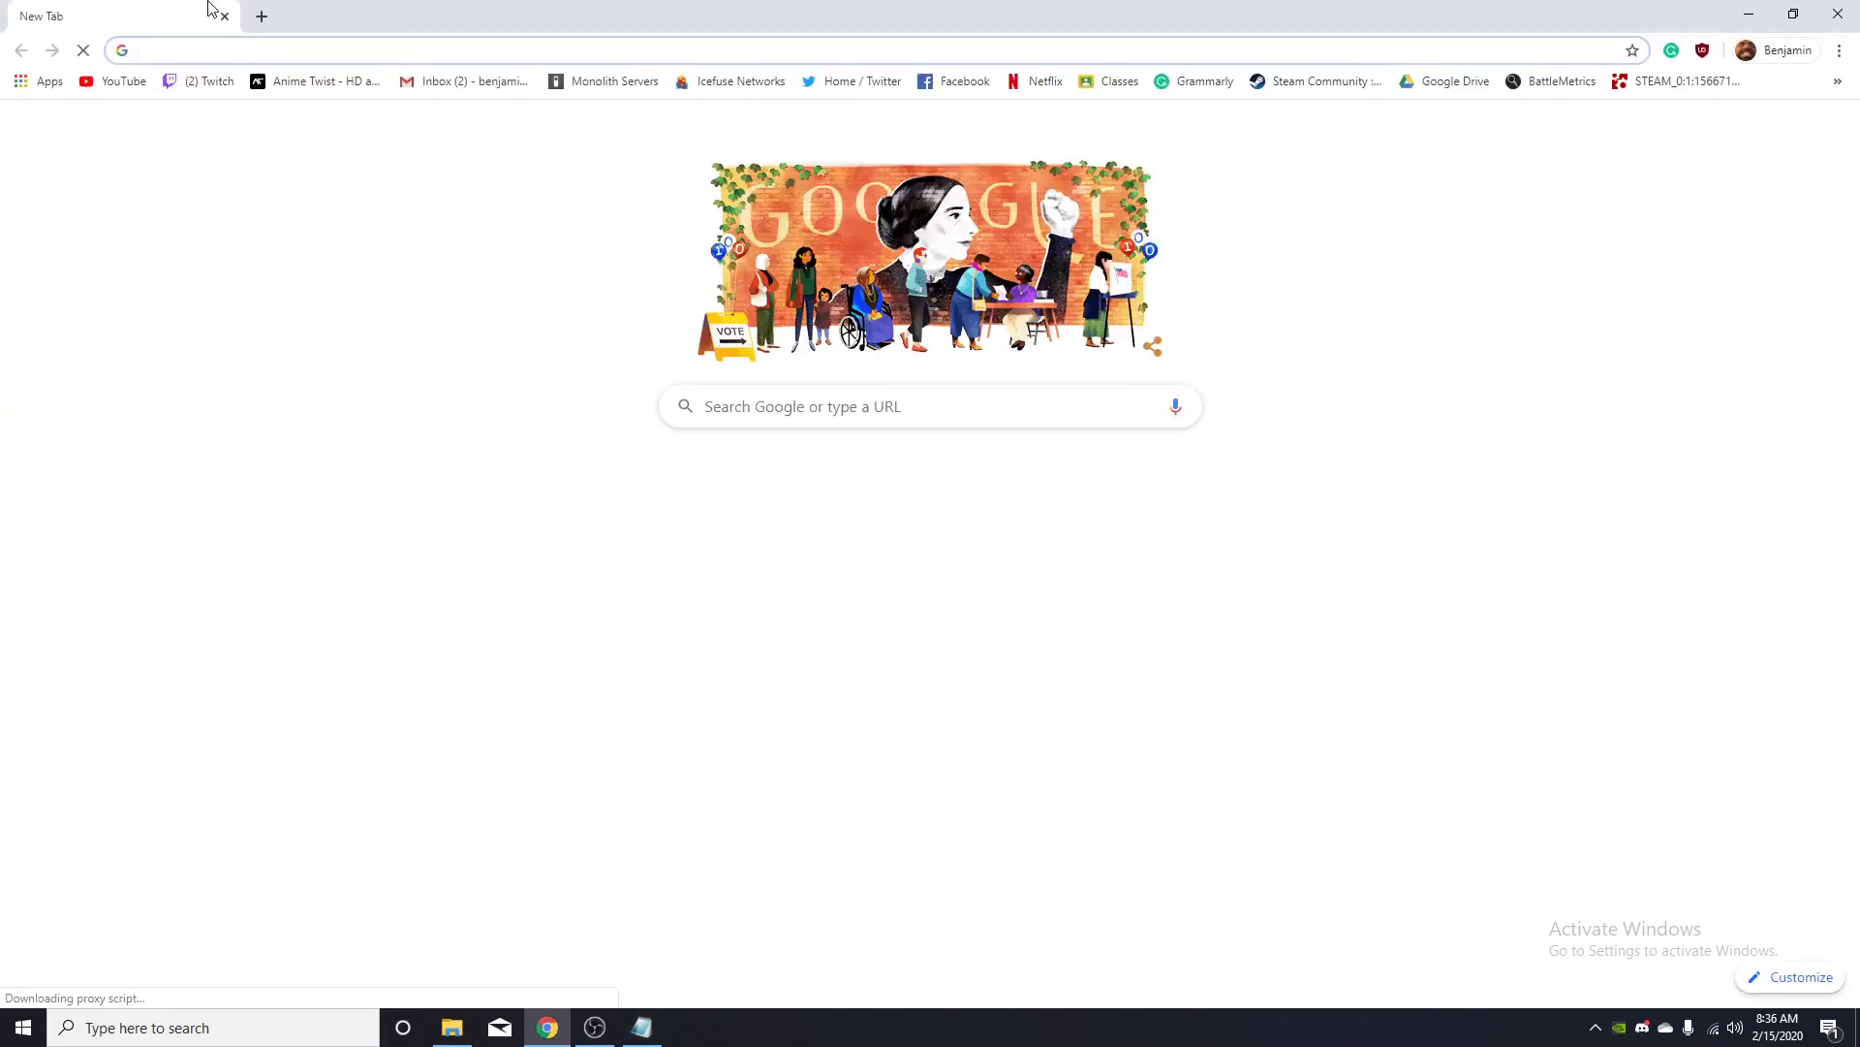
Google 'garrys mod auto exec fps' and open the 'Gmod High FPS CFG' Steam Community guide.
{"action": "type", "text": "garrys mos"}
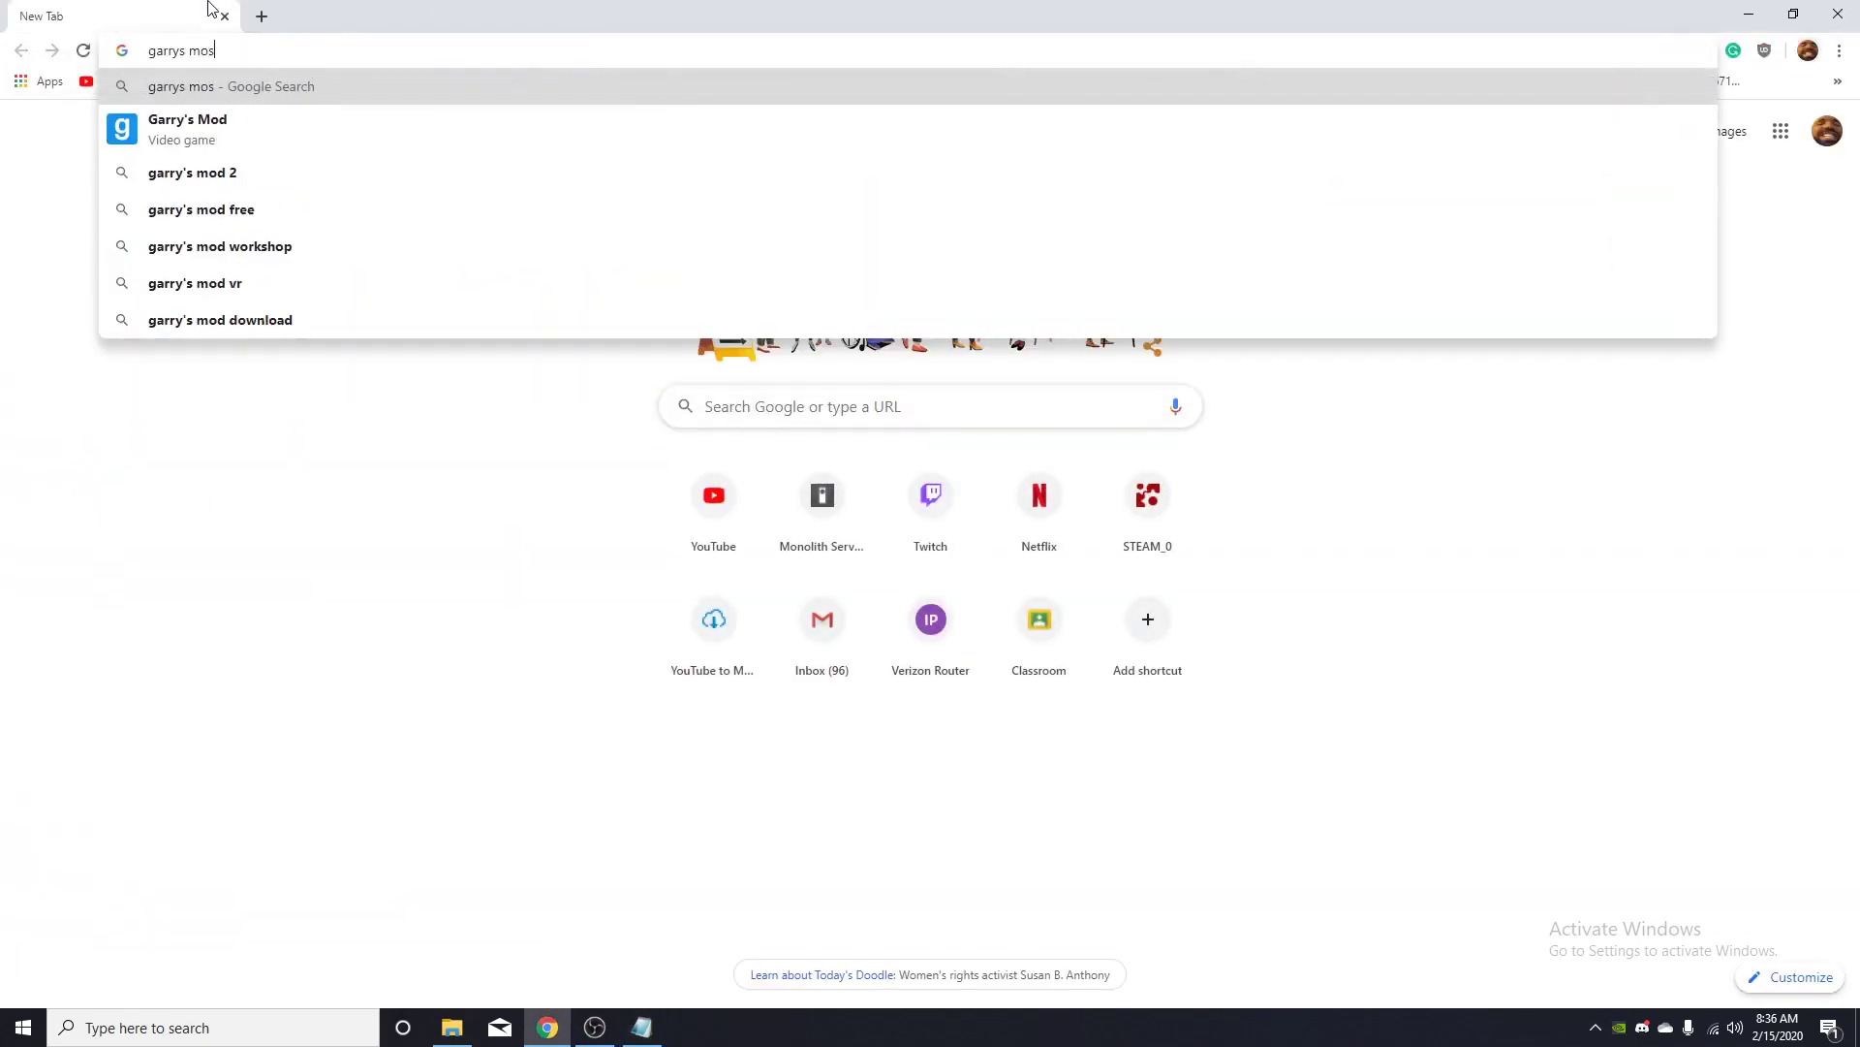
{"action": "key", "text": "BackSpace"}
{"action": "type", "text": "d auto "}
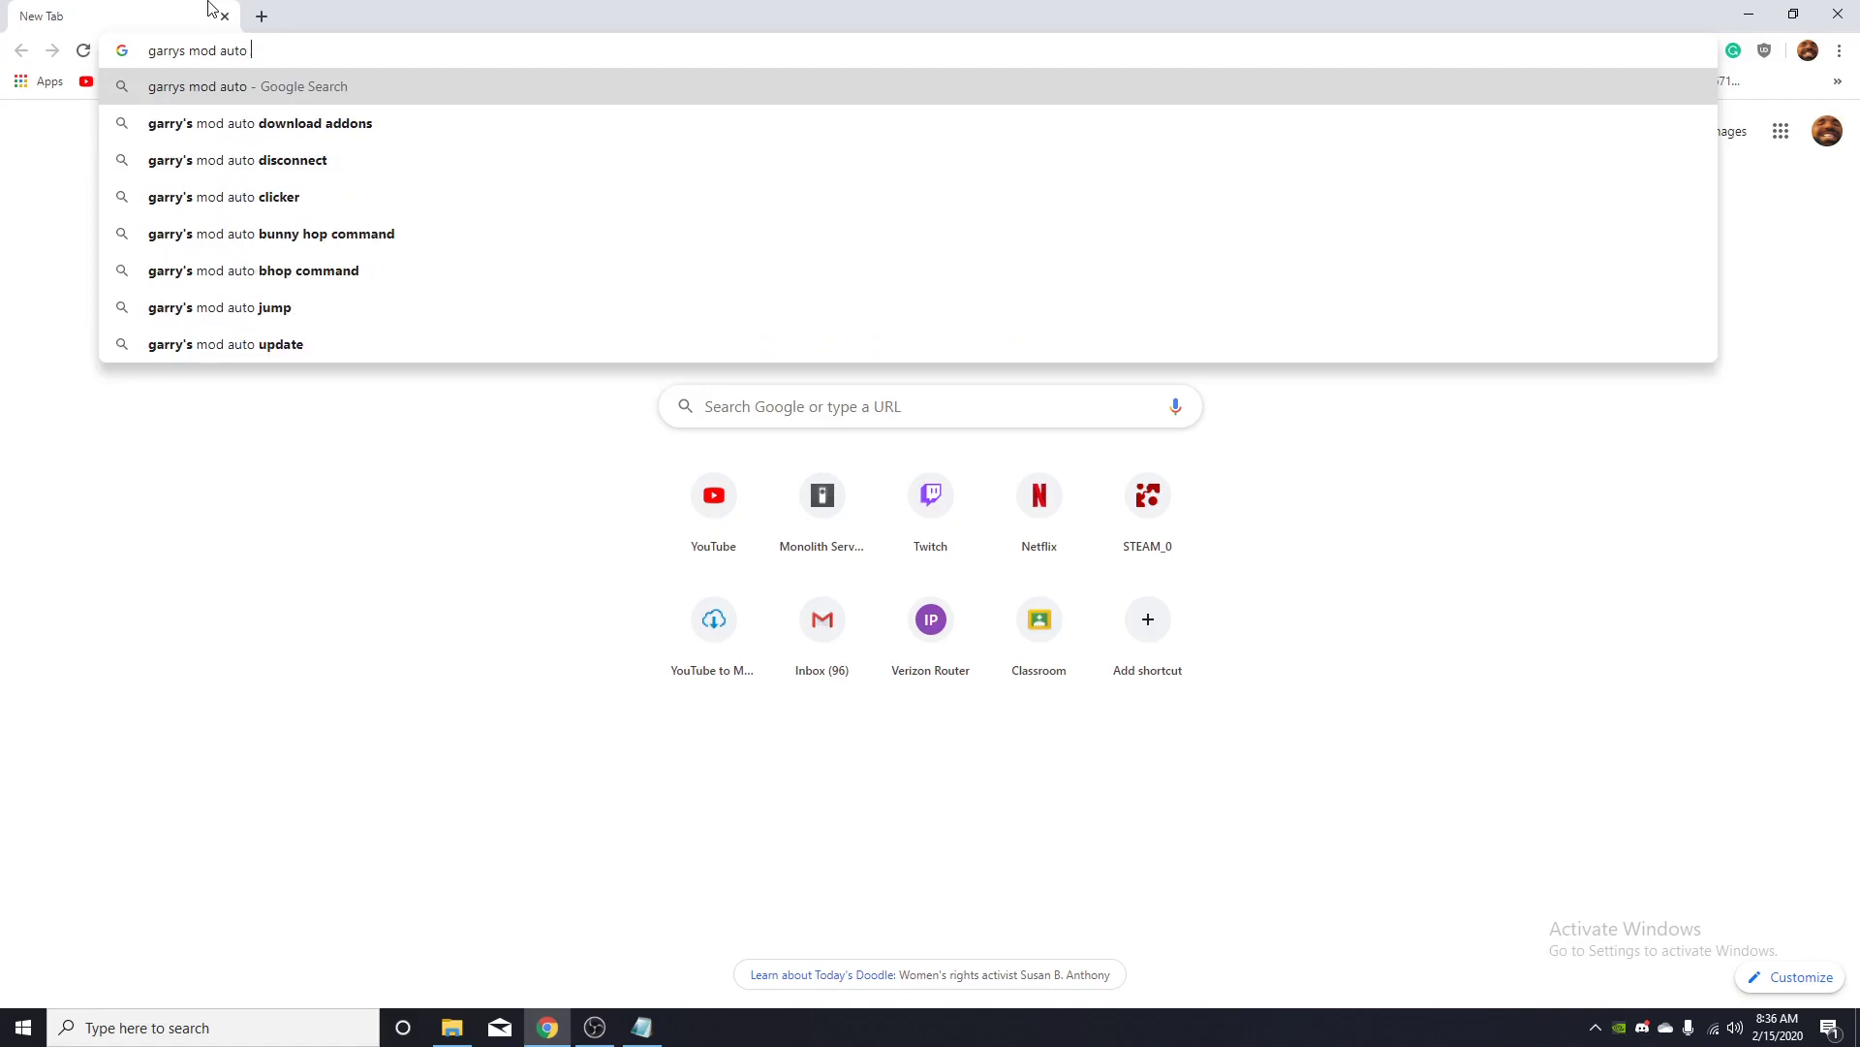
{"action": "type", "text": "exec"}
{"action": "key", "text": "Return"}
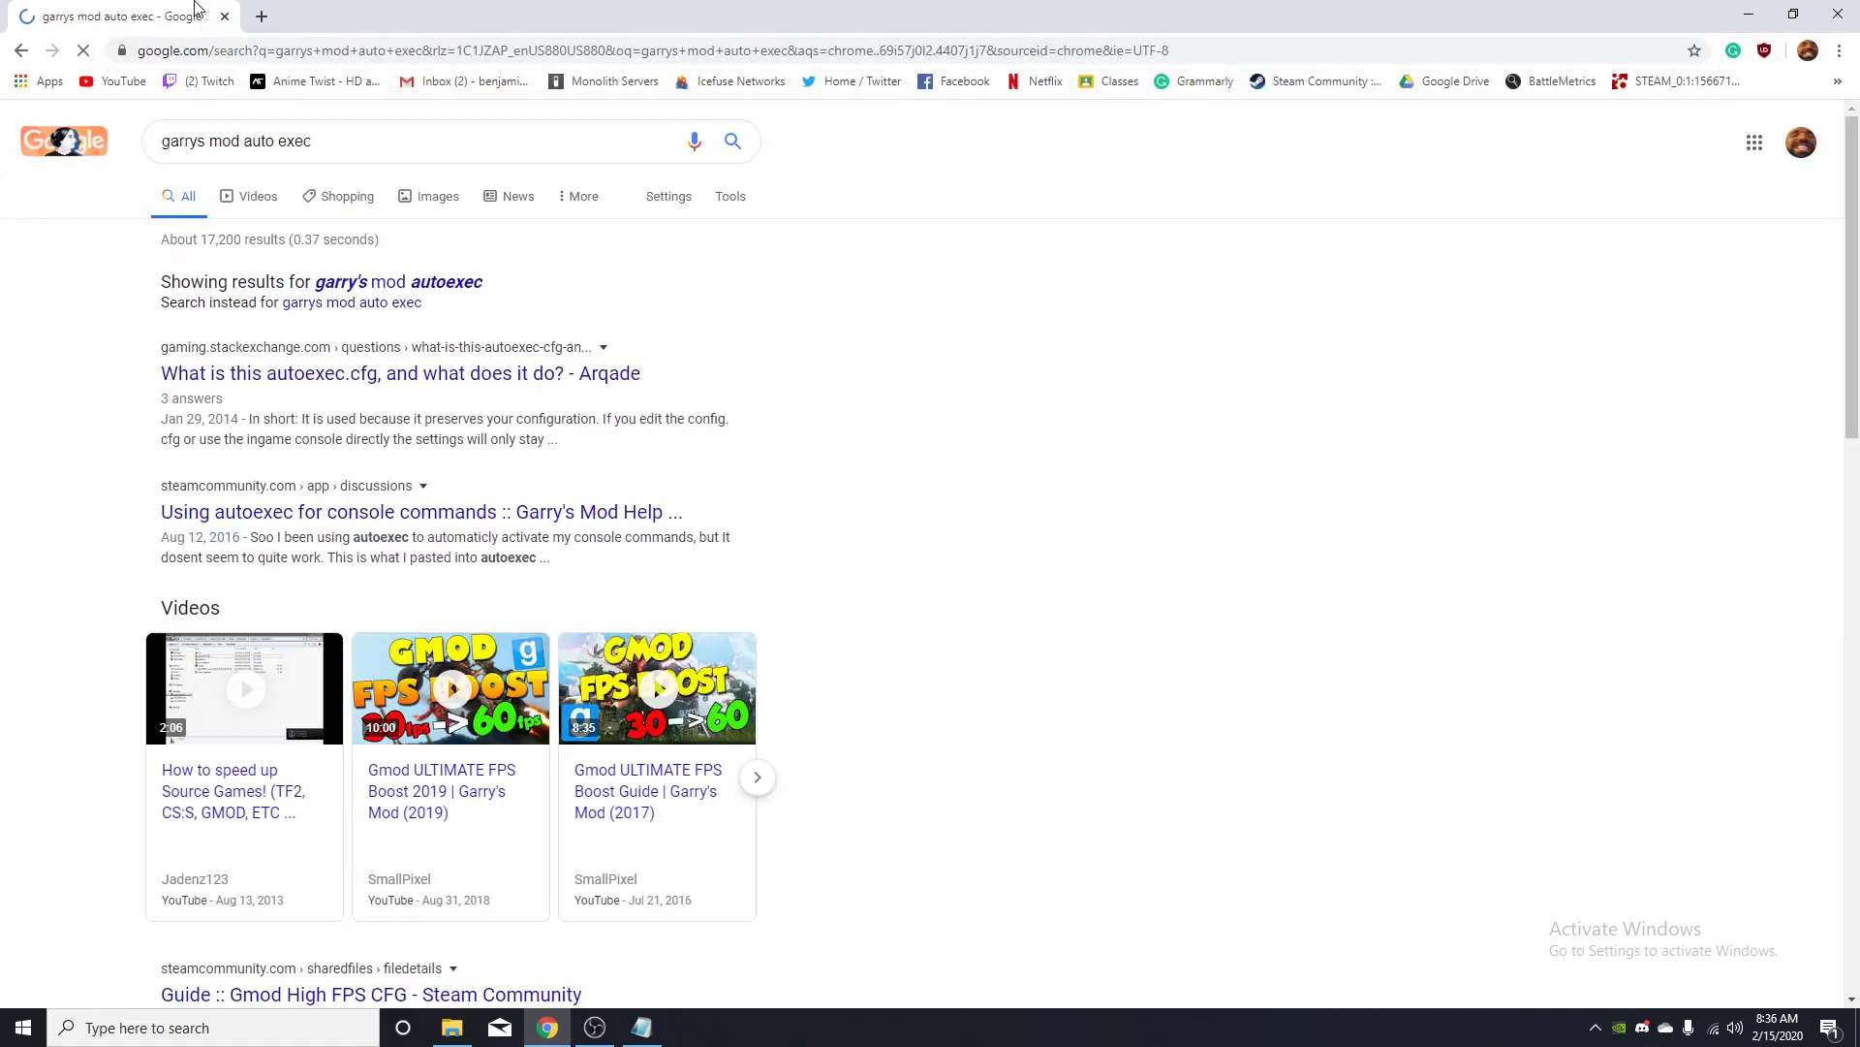
{"action": "left_click", "coordinate": [457, 145]}
{"action": "type", "text": "fps"}
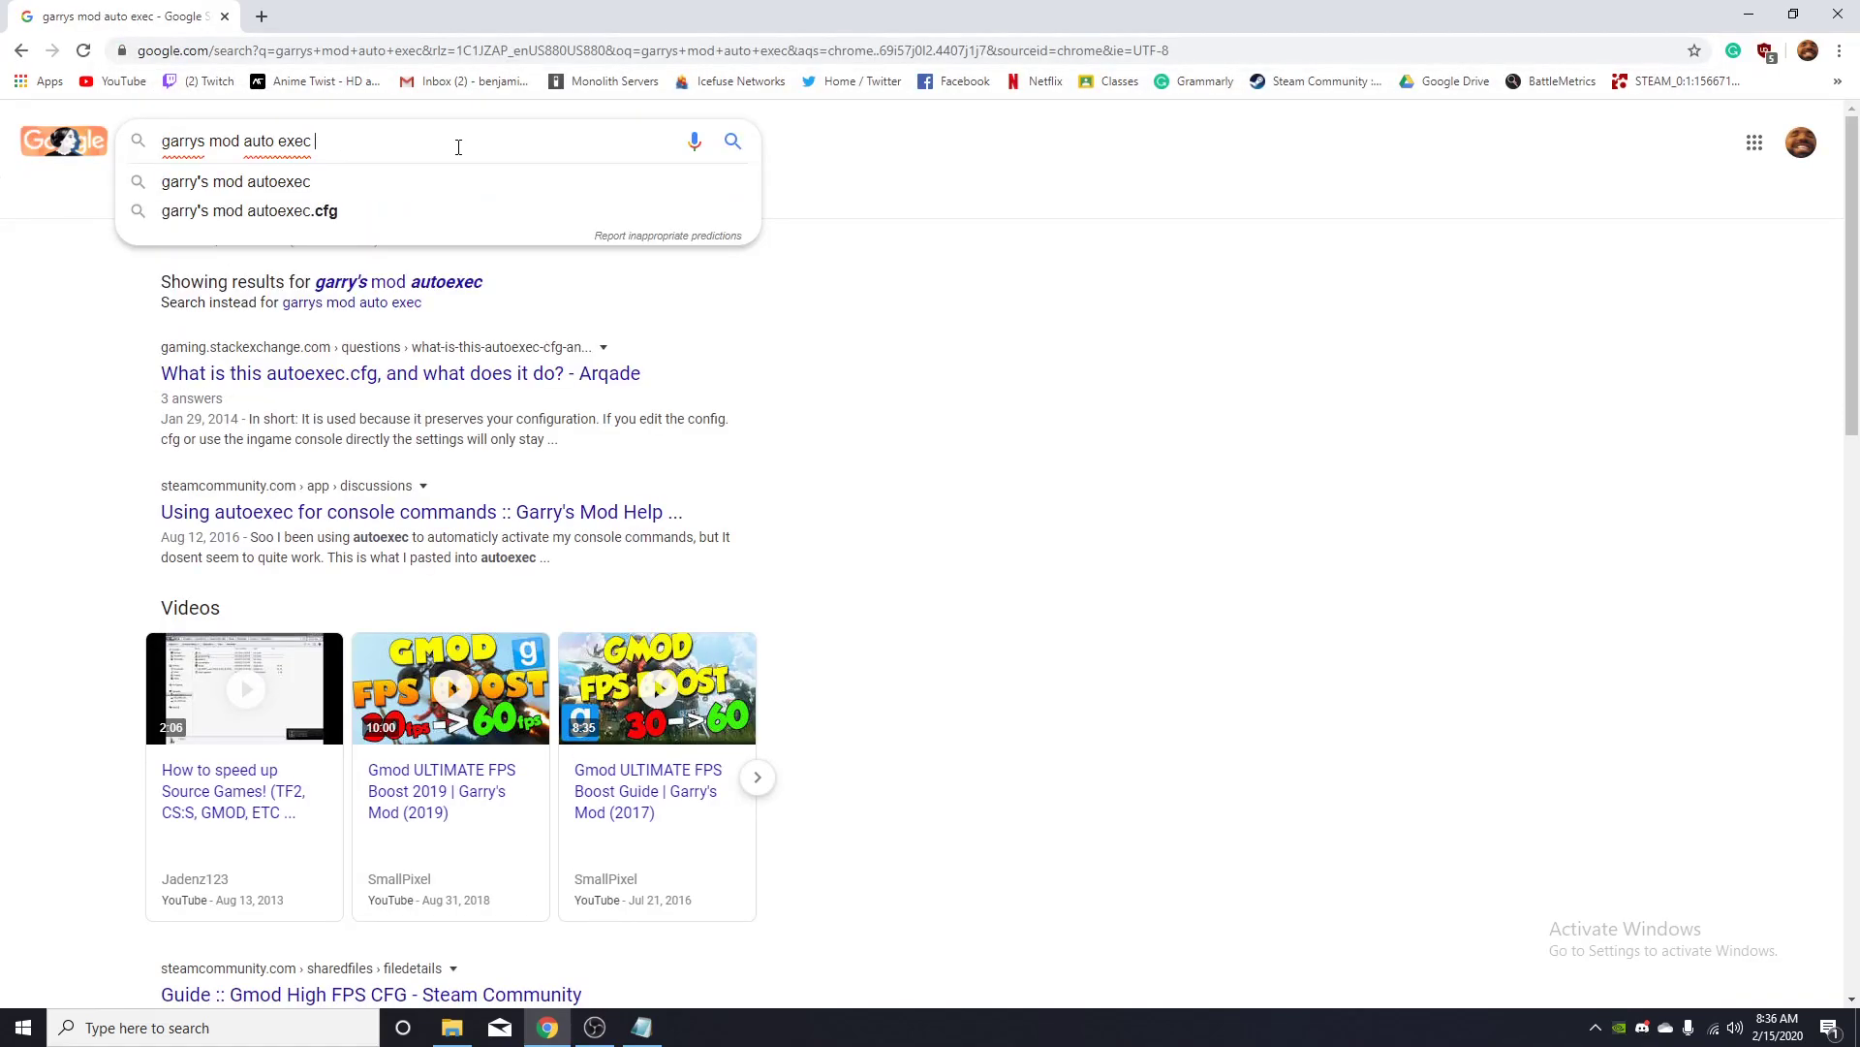
{"action": "key", "text": "Return"}
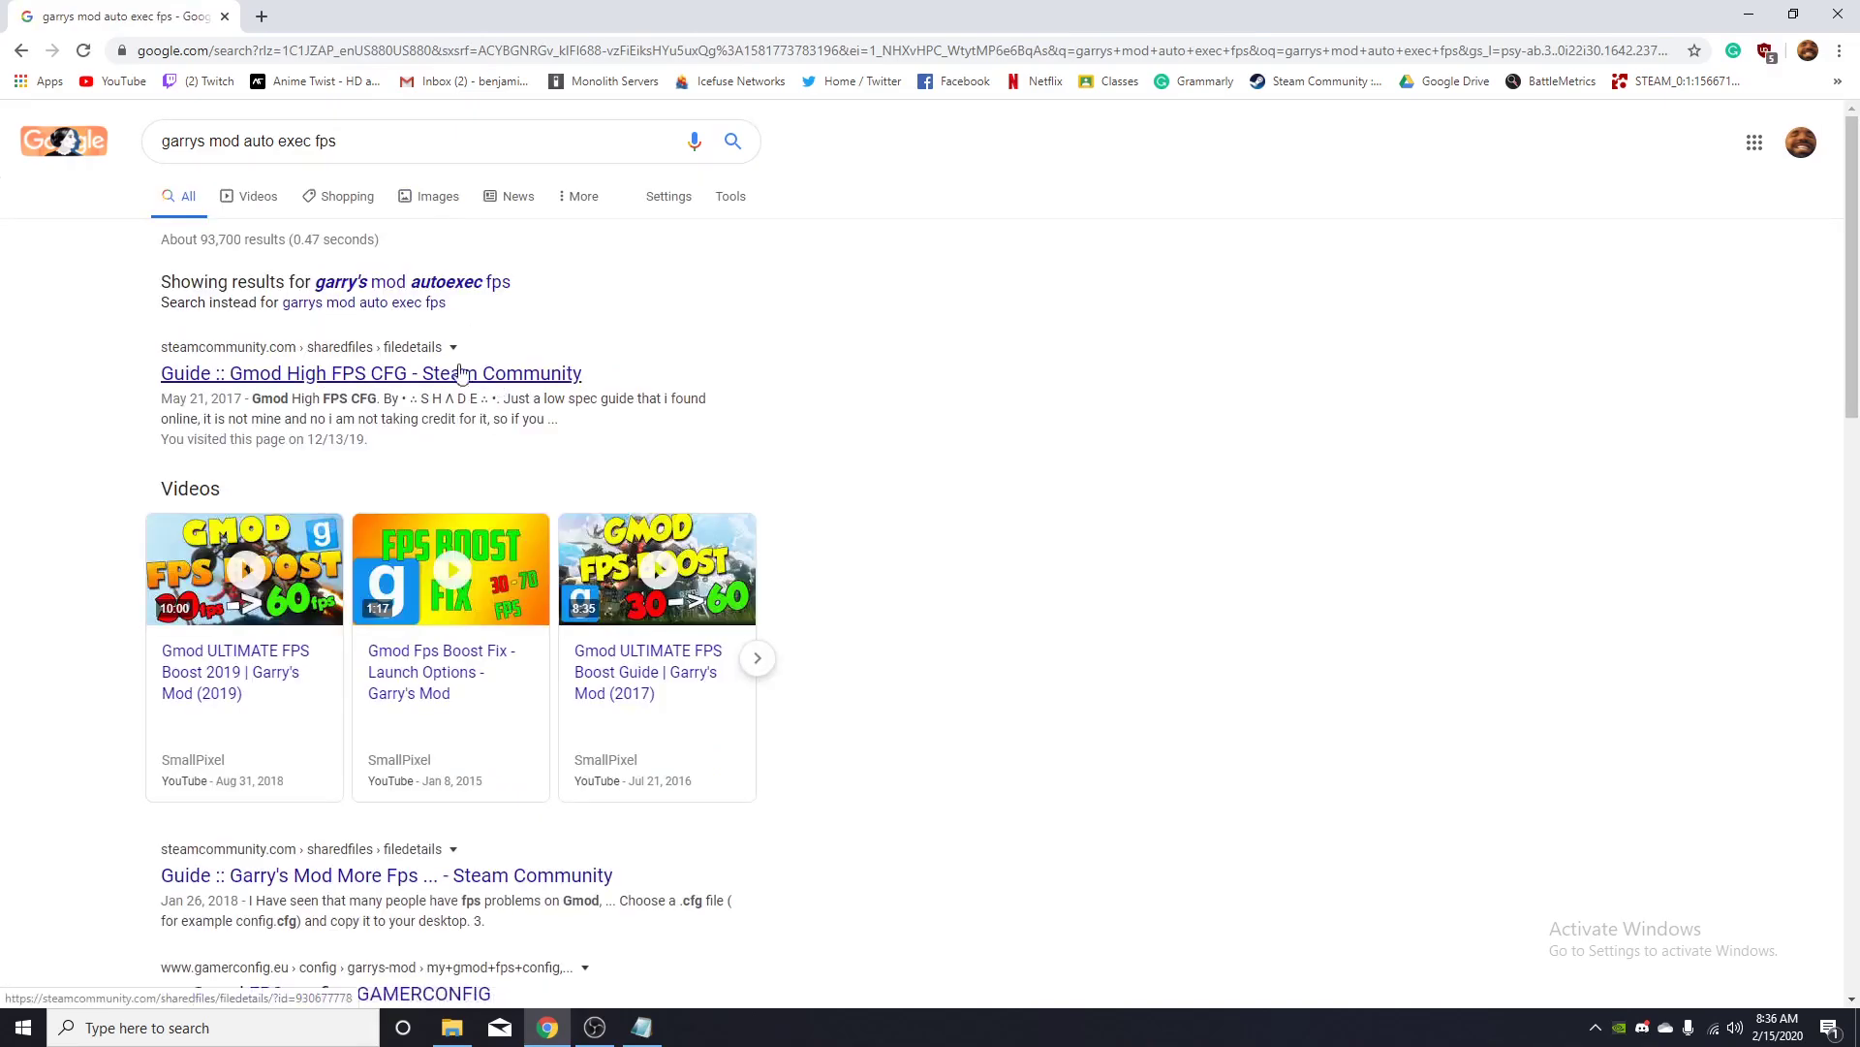
{"action": "left_click", "coordinate": [480, 386]}
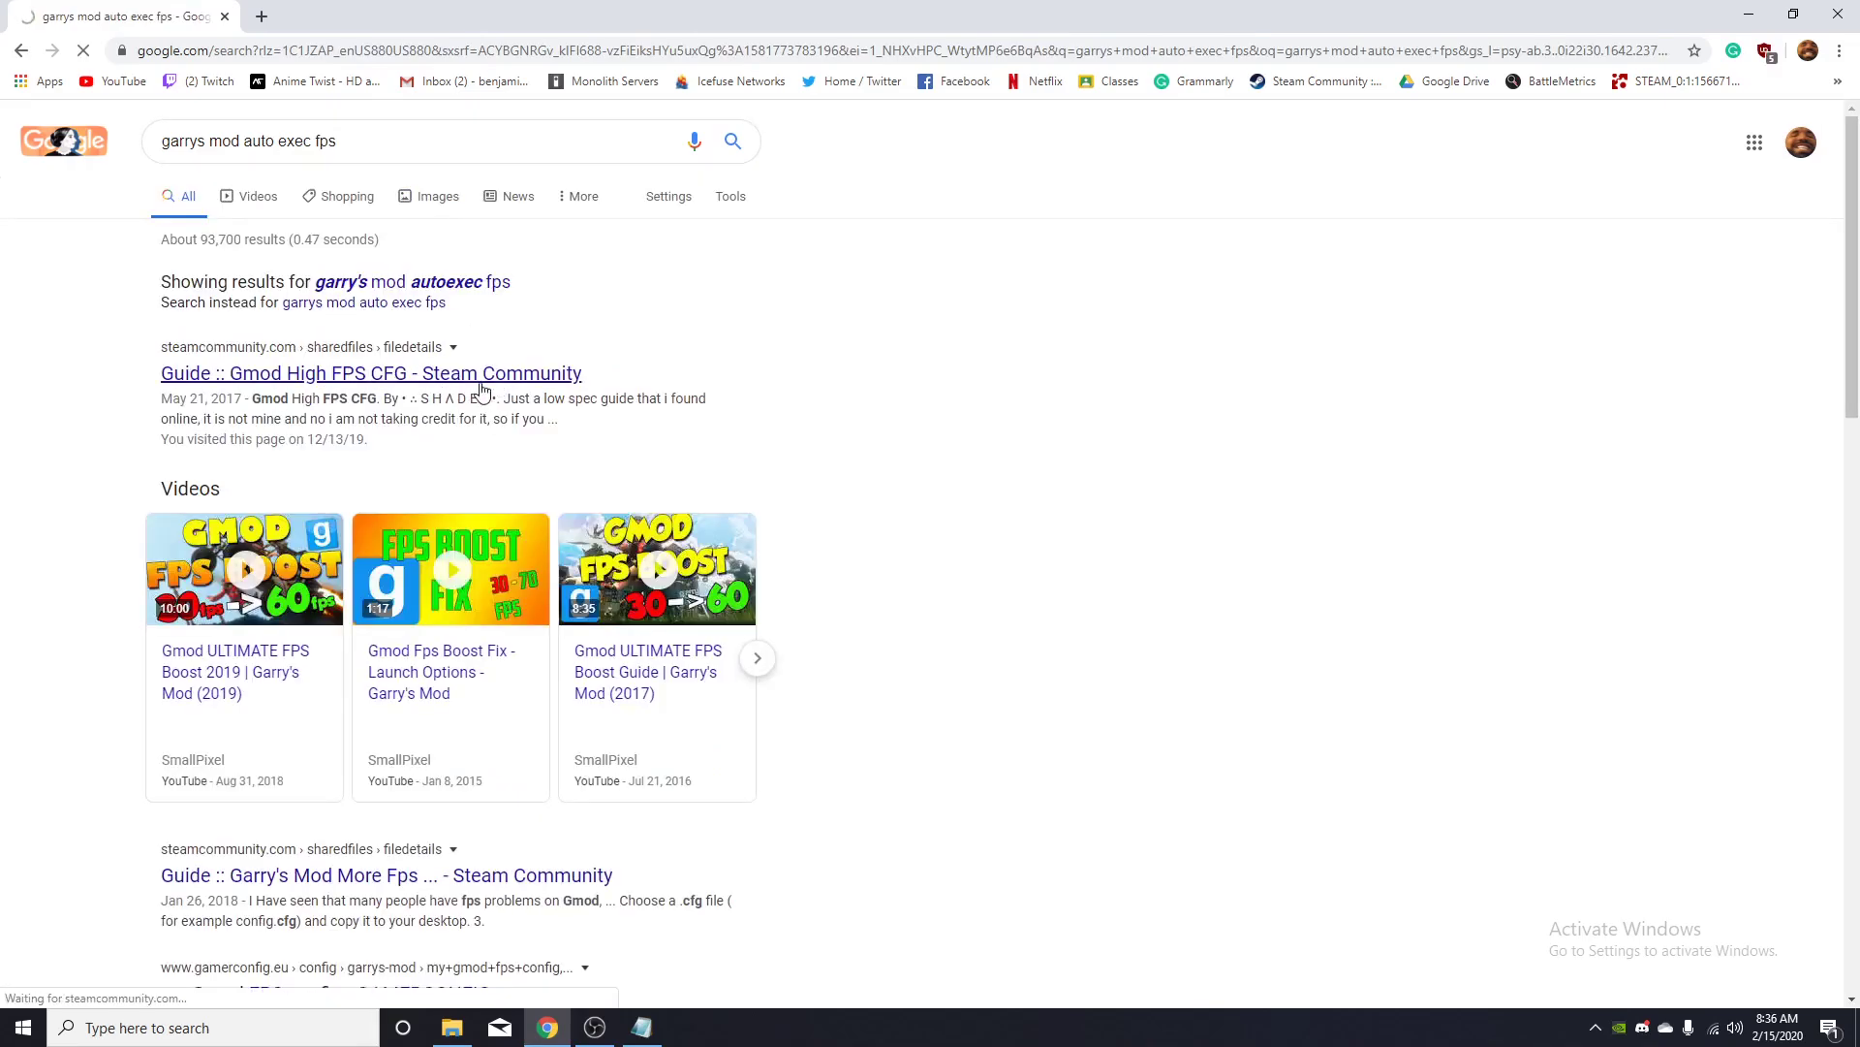
Browse the guide via its index, jumping to Raw Paste Data Pt. 2 and the comments.
{"action": "scroll", "coordinate": [605, 396], "scroll_direction": "down", "scroll_amount": 3}
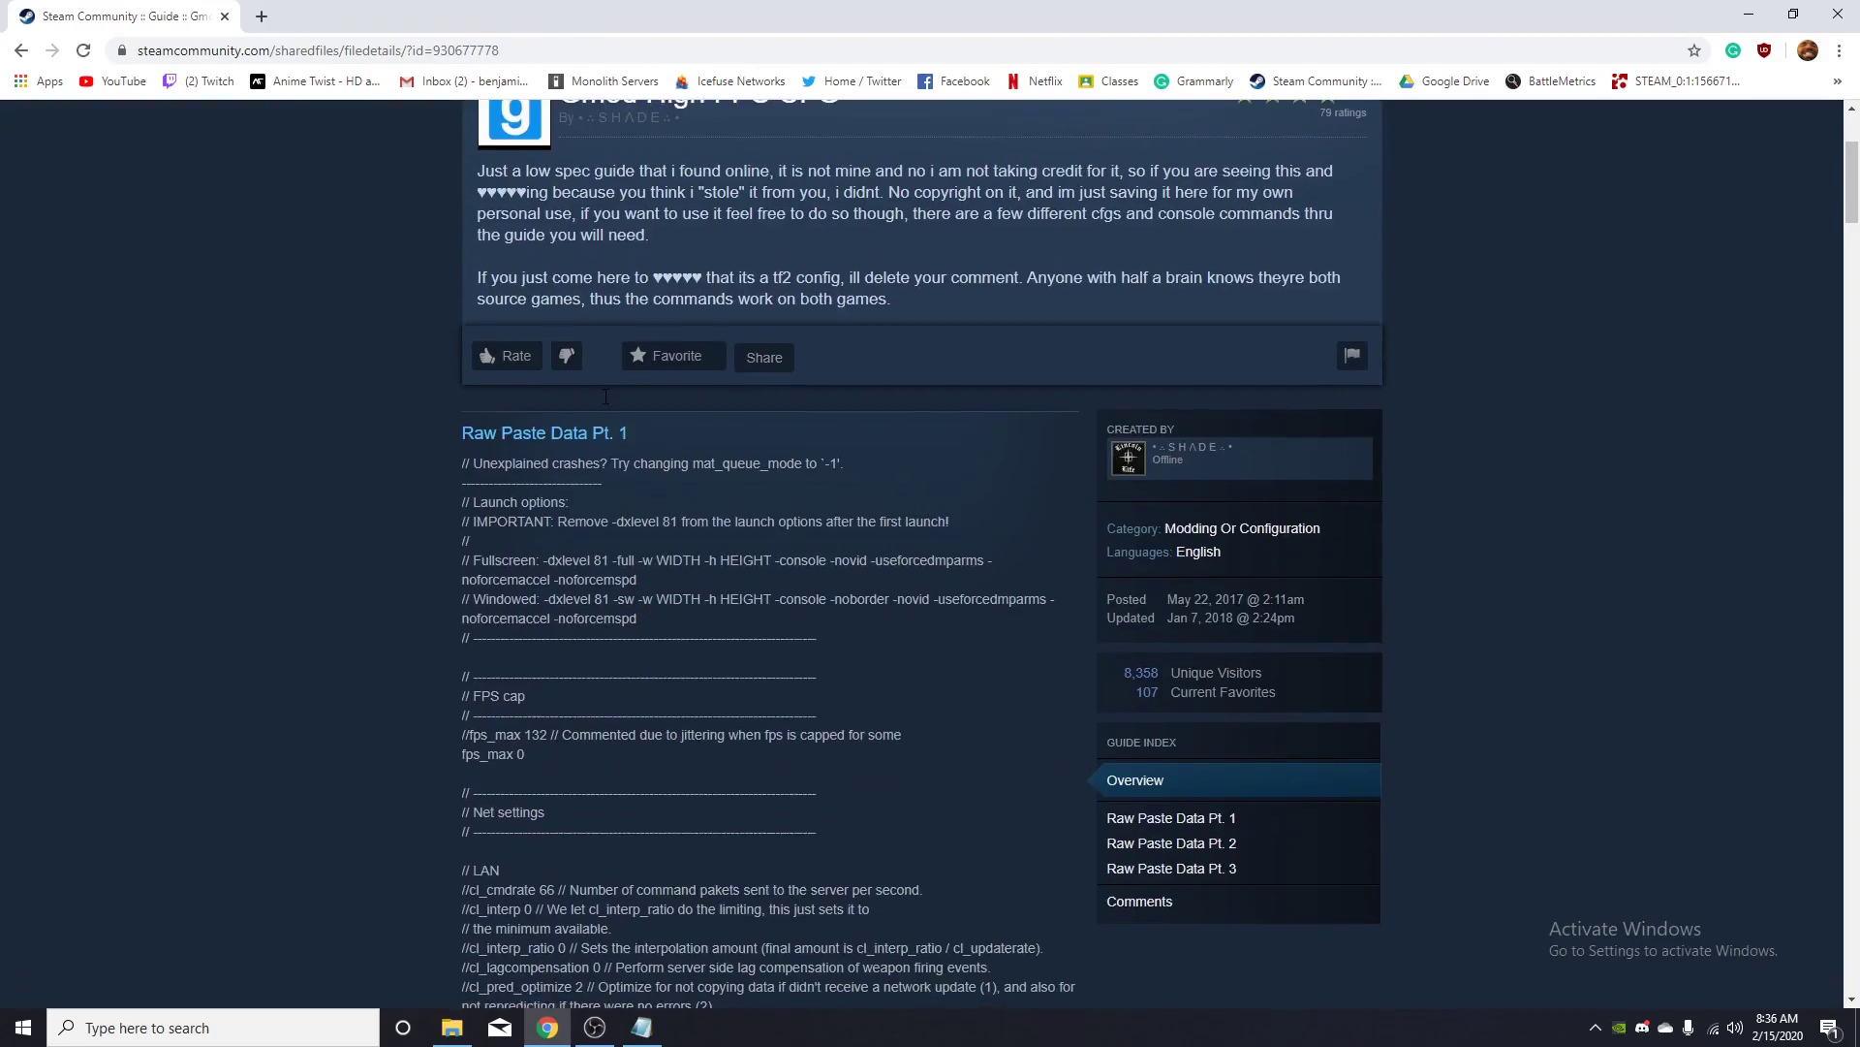
{"action": "scroll", "coordinate": [605, 397], "scroll_direction": "down", "scroll_amount": 1}
{"action": "left_click", "coordinate": [1187, 745]}
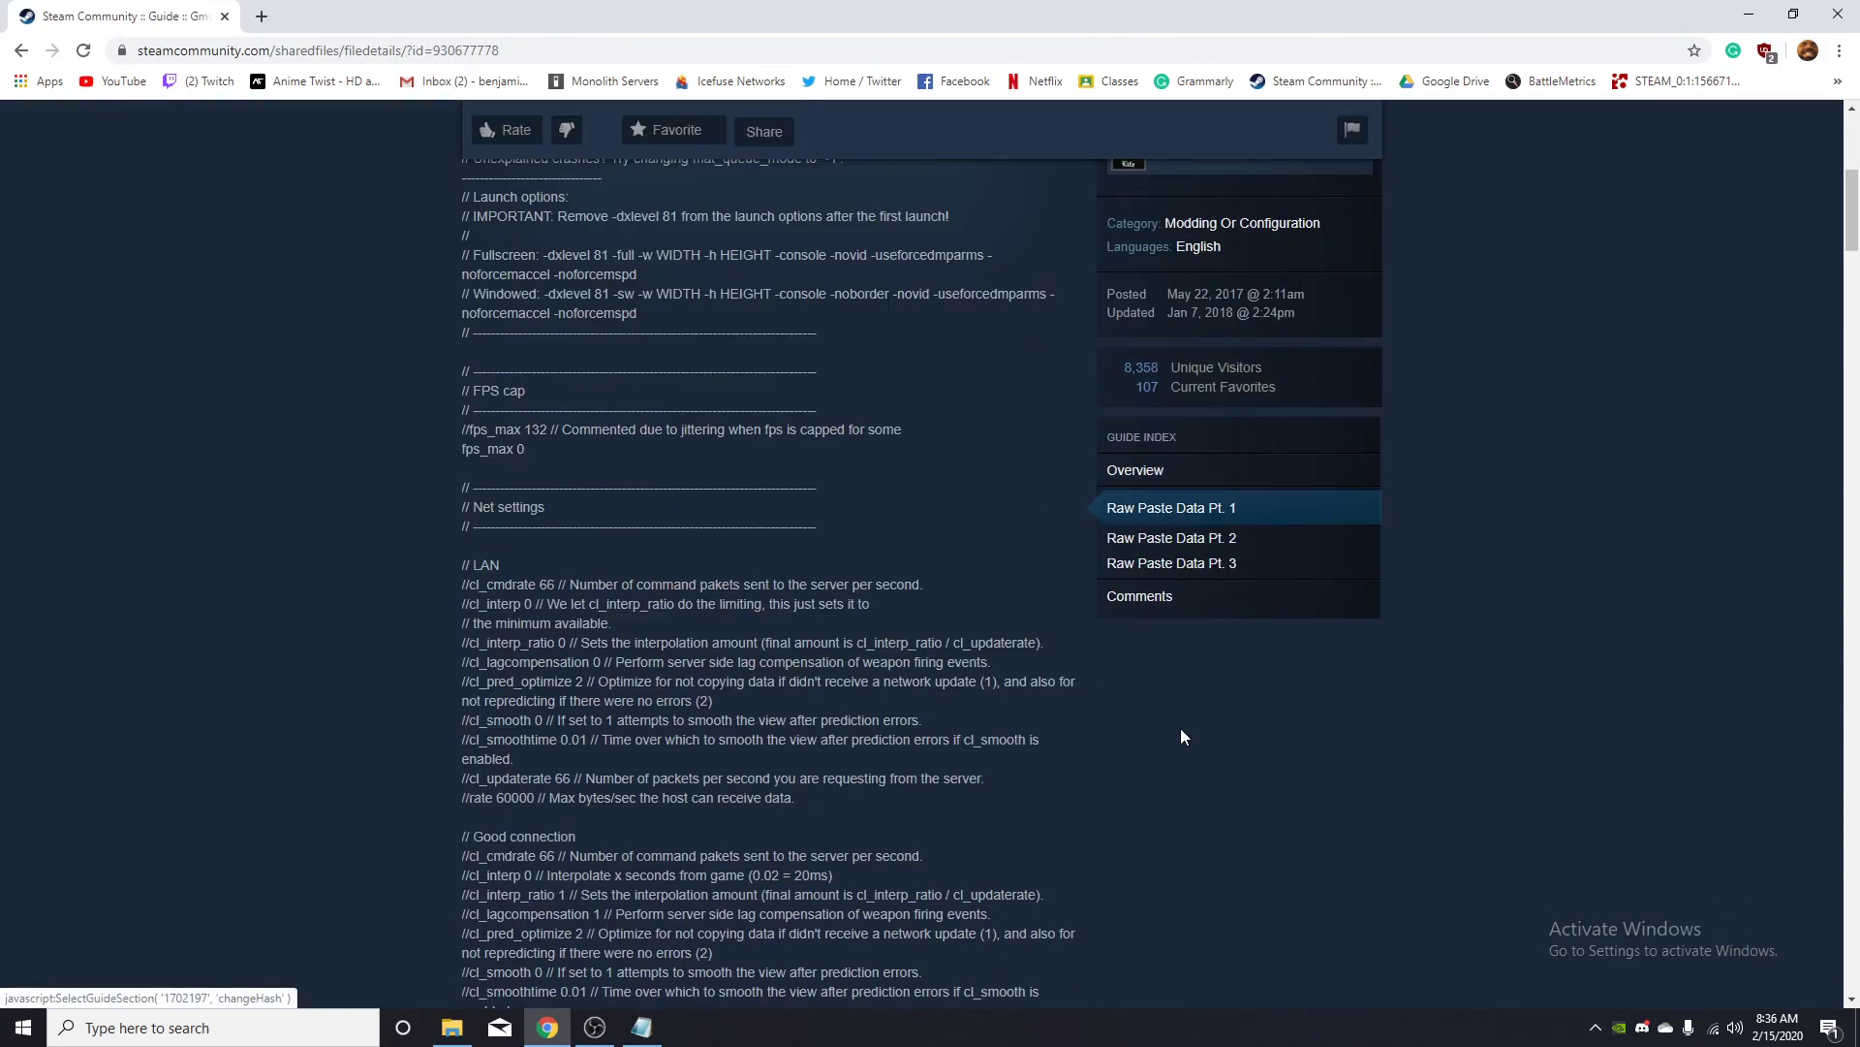
{"action": "left_click", "coordinate": [1166, 308]}
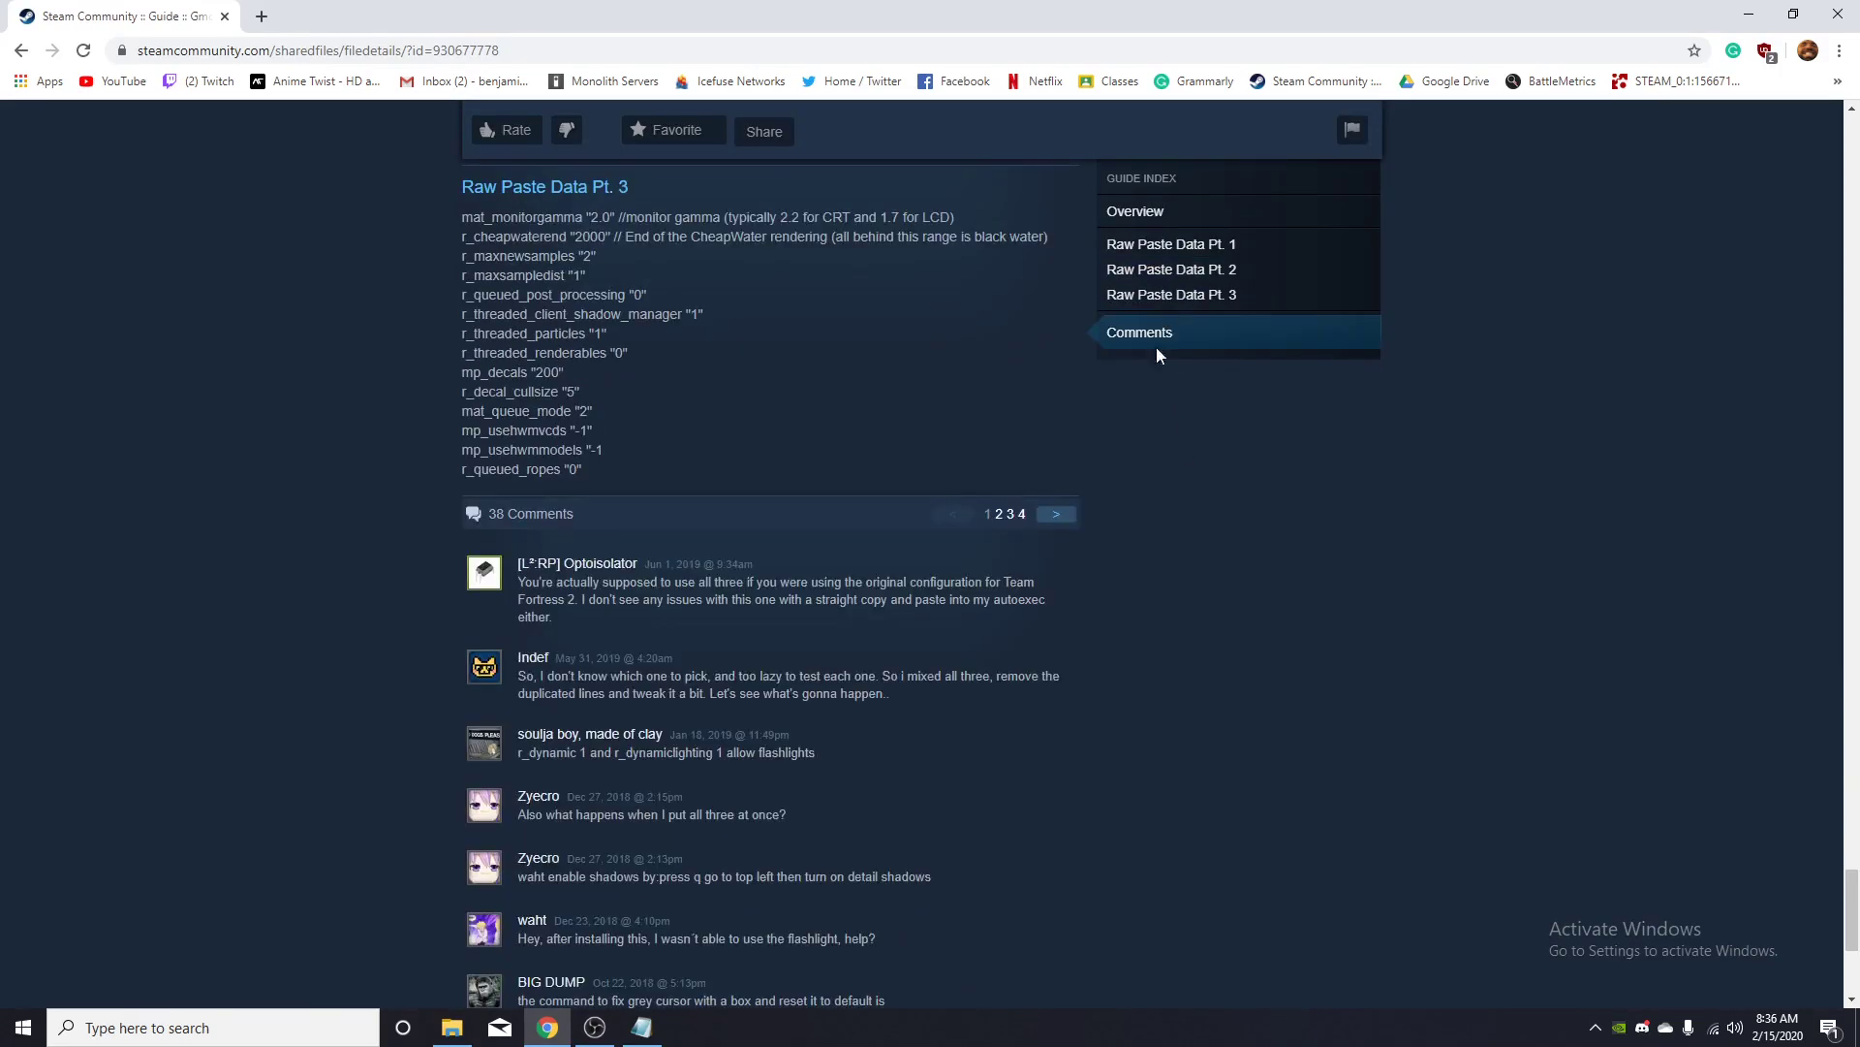
{"action": "scroll", "coordinate": [1223, 620], "scroll_direction": "up", "scroll_amount": 15}
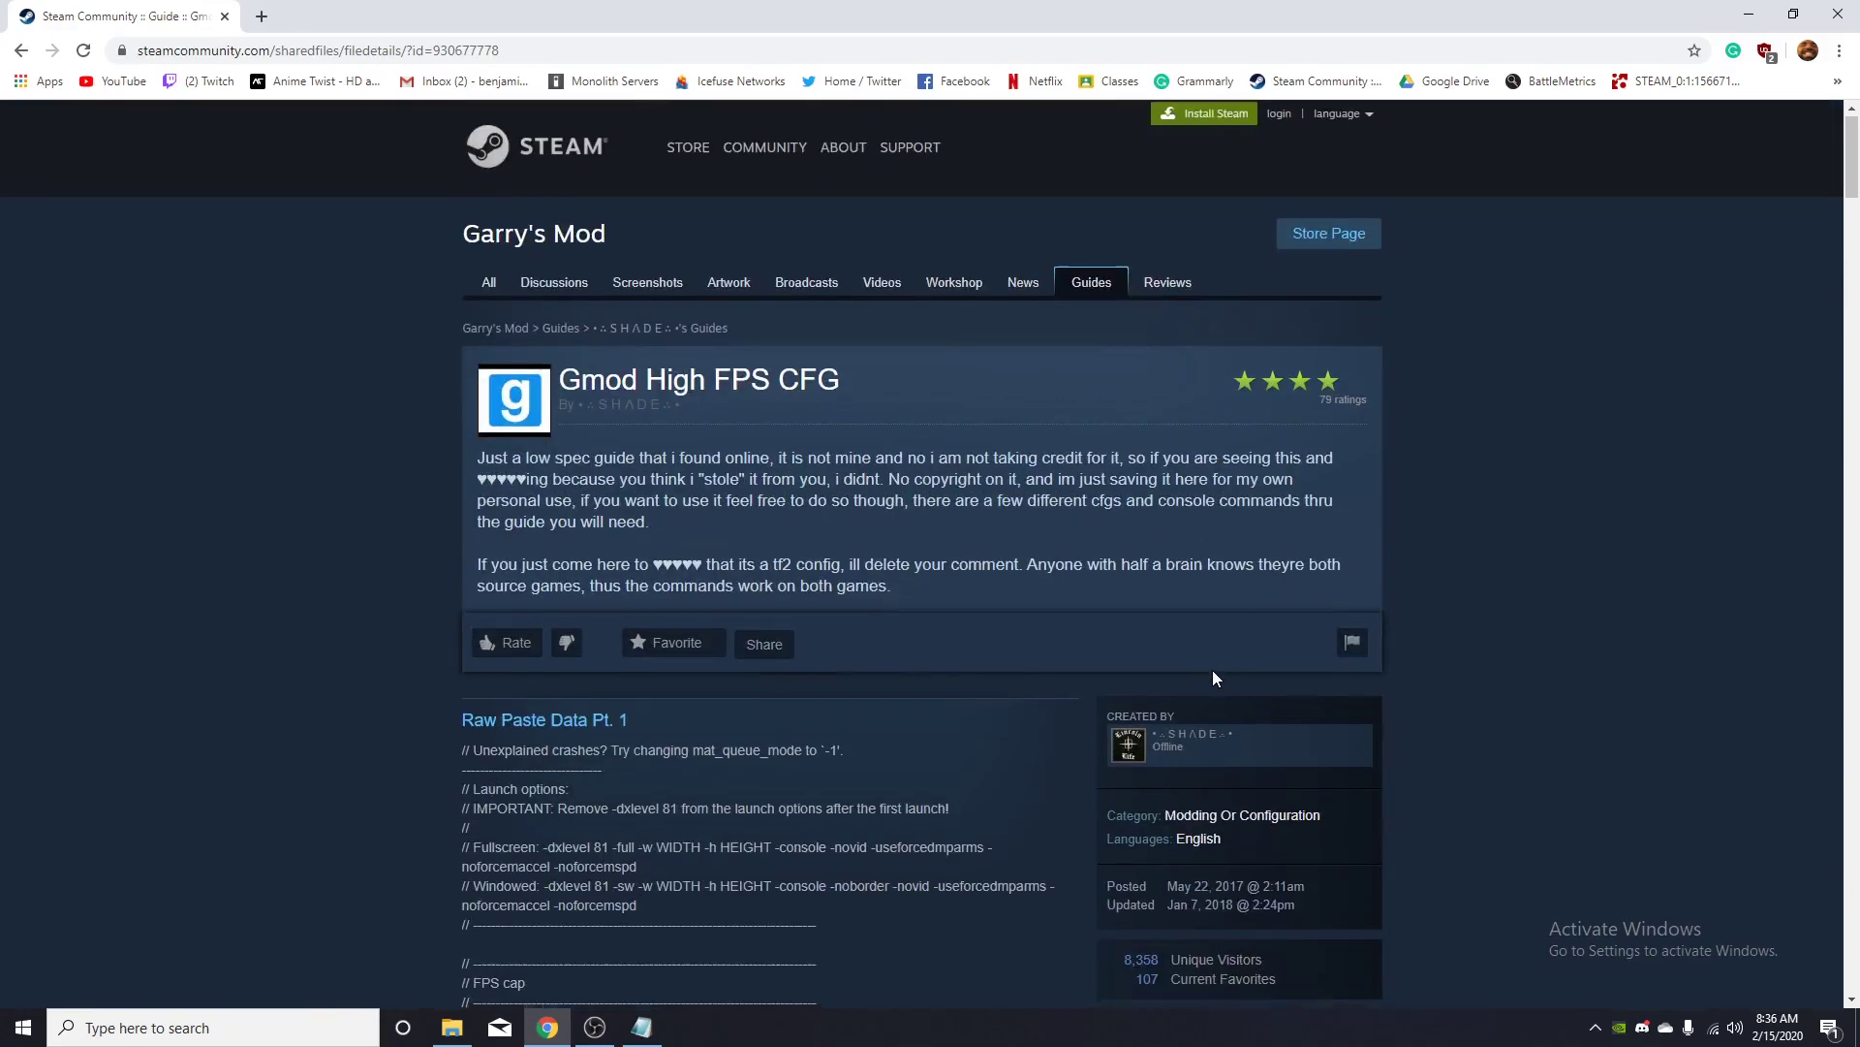
{"action": "scroll", "coordinate": [1017, 679], "scroll_direction": "down", "scroll_amount": 2}
{"action": "scroll", "coordinate": [682, 680], "scroll_direction": "down", "scroll_amount": 5}
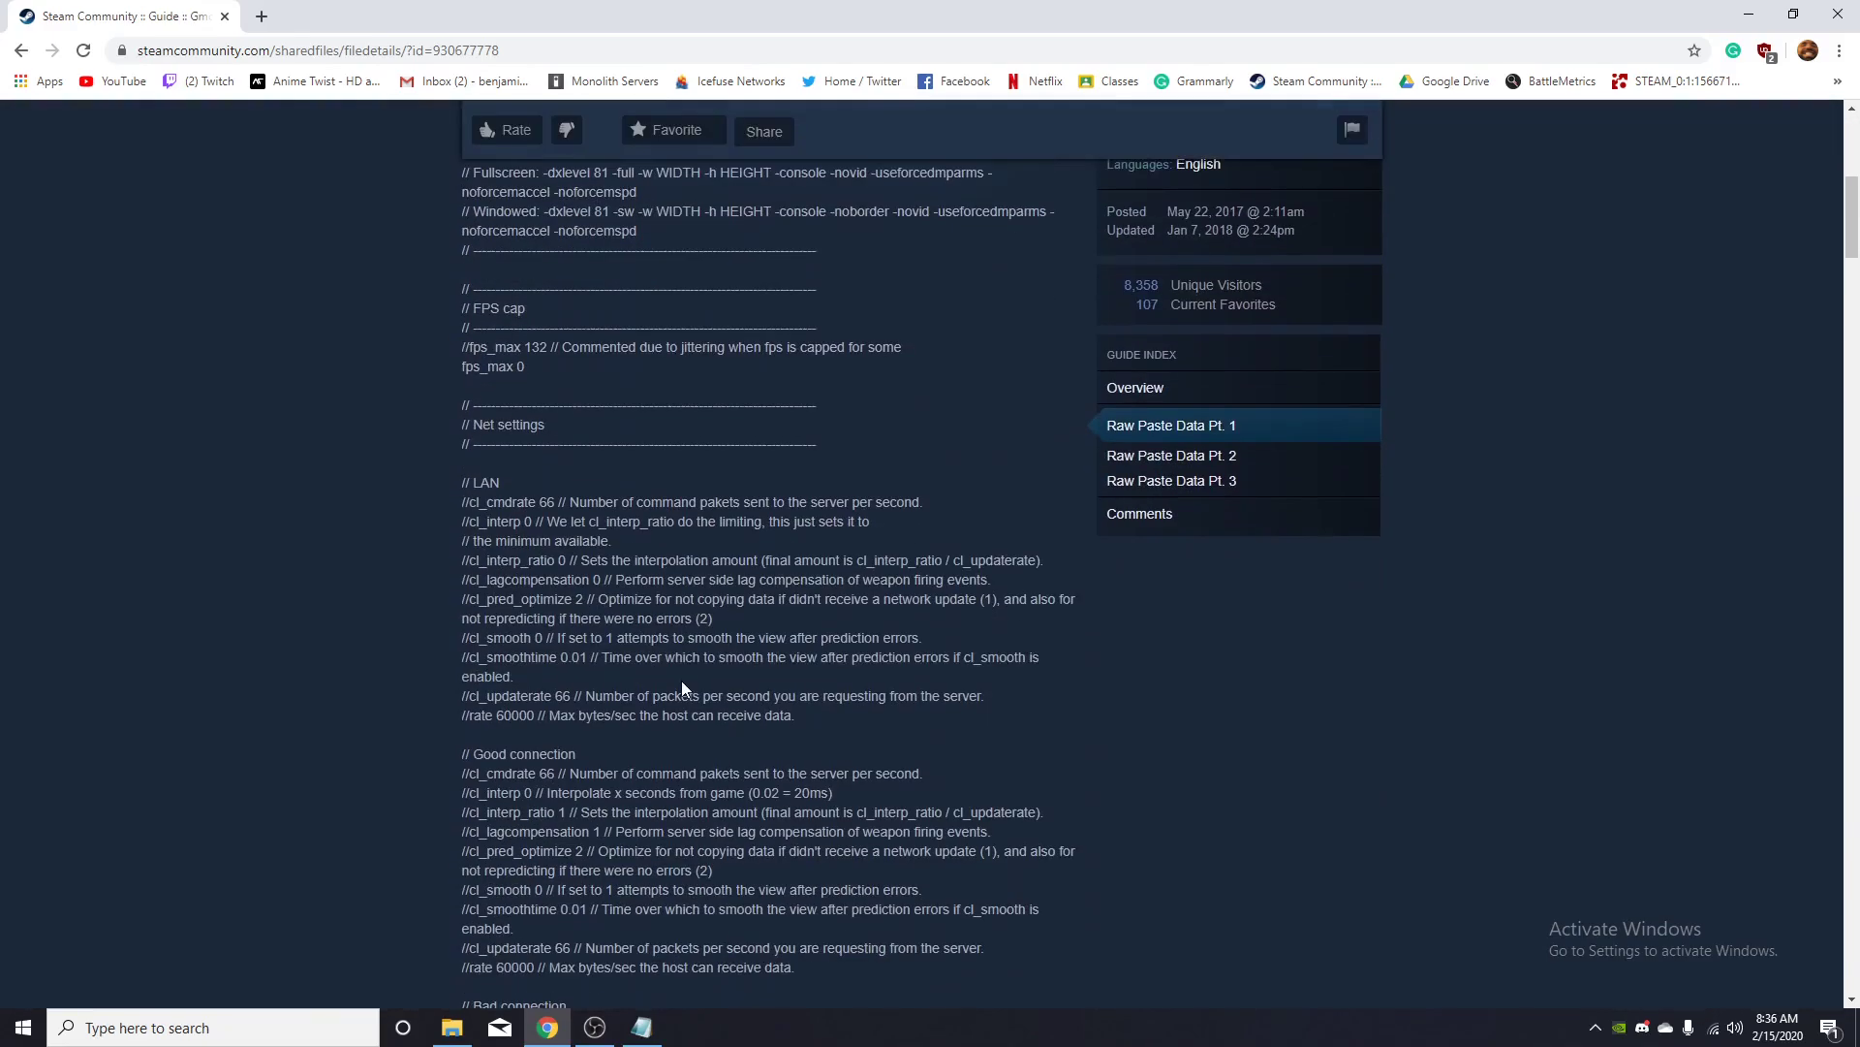
Trial-select the cl_interp, cl_pred_optimize, rate 60000 and Bad connection lines.
{"action": "left_click_drag", "start_coordinate": [541, 521], "coordinate": [925, 499]}
{"action": "left_click", "coordinate": [543, 521]}
{"action": "left_click", "coordinate": [570, 494]}
{"action": "left_click_drag", "start_coordinate": [598, 599], "coordinate": [1103, 603]}
{"action": "left_click", "coordinate": [1124, 617]}
{"action": "left_click_drag", "start_coordinate": [573, 737], "coordinate": [927, 814]}
{"action": "left_click", "coordinate": [587, 773]}
{"action": "scroll", "coordinate": [679, 736], "scroll_direction": "down", "scroll_amount": 4}
{"action": "left_click_drag", "start_coordinate": [462, 579], "coordinate": [635, 580]}
{"action": "left_click_drag", "start_coordinate": [464, 676], "coordinate": [581, 717]}
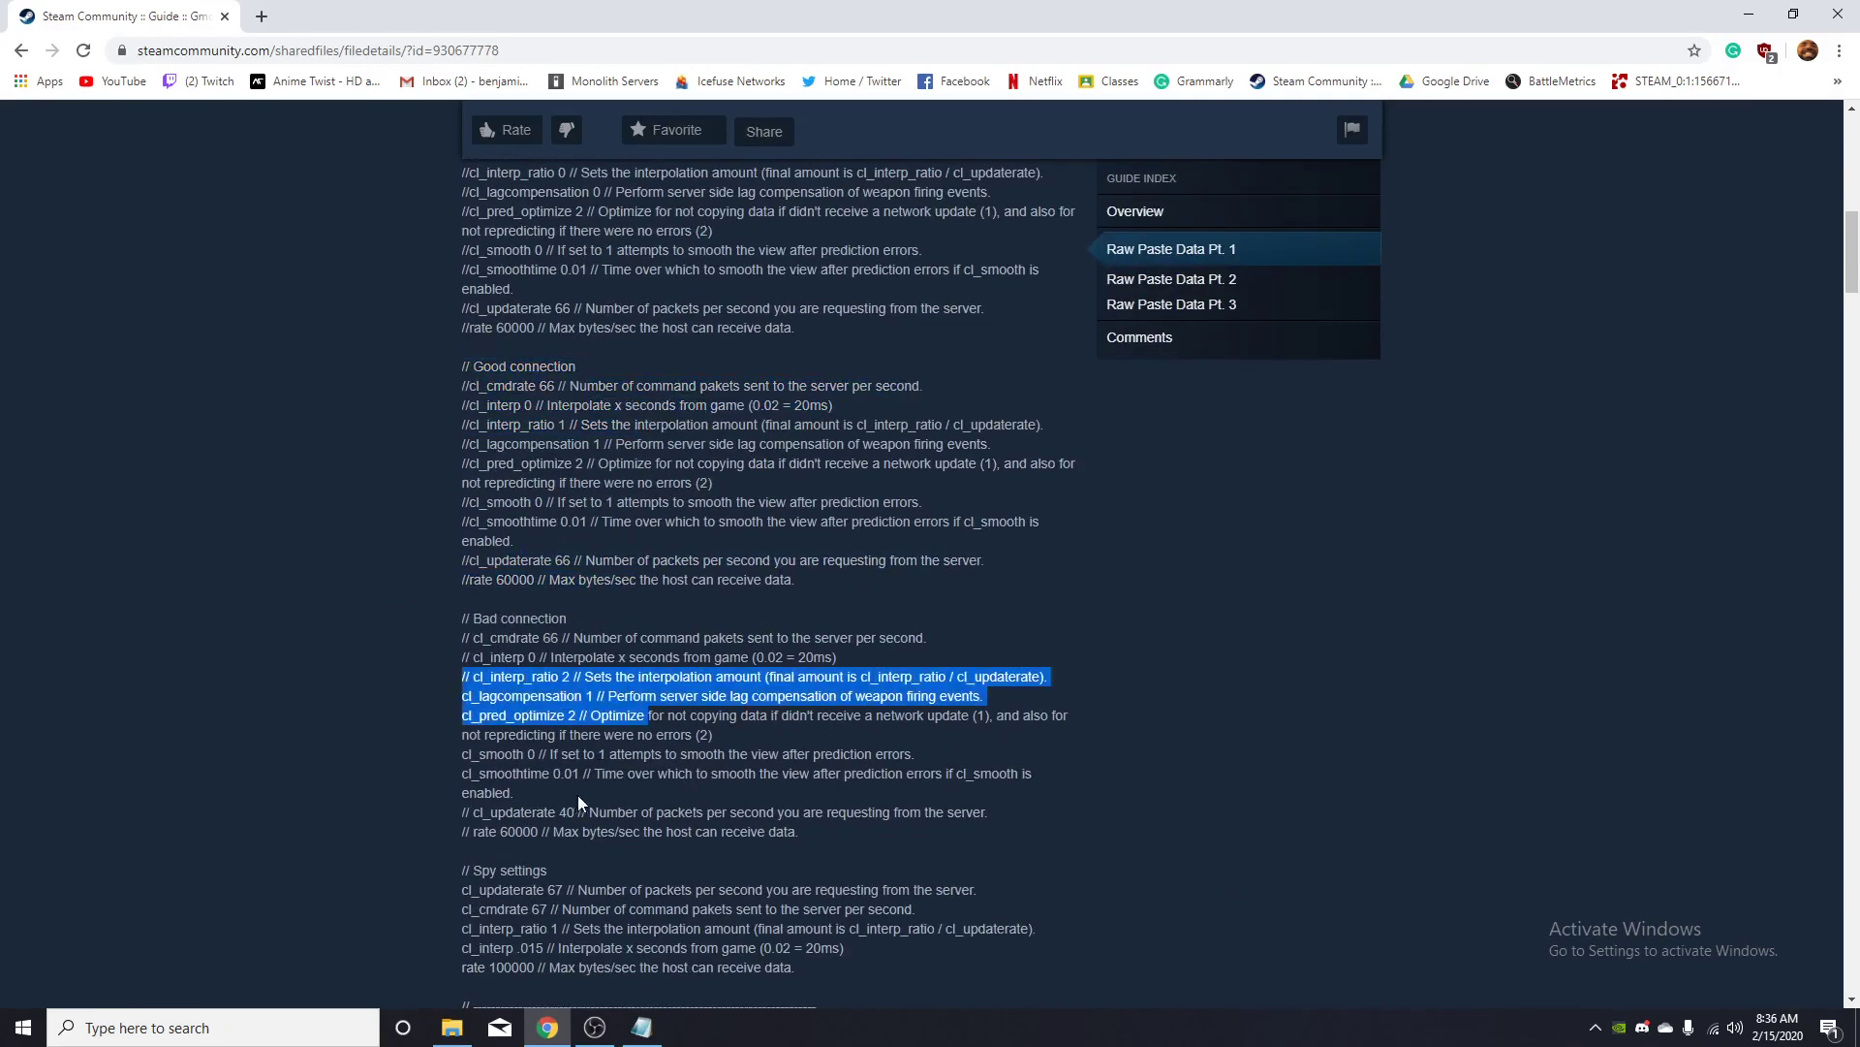
Glance at autoexec in Notepad, then trial-select the Disable sprays and shadows blocks.
{"action": "left_click", "coordinate": [641, 1027]}
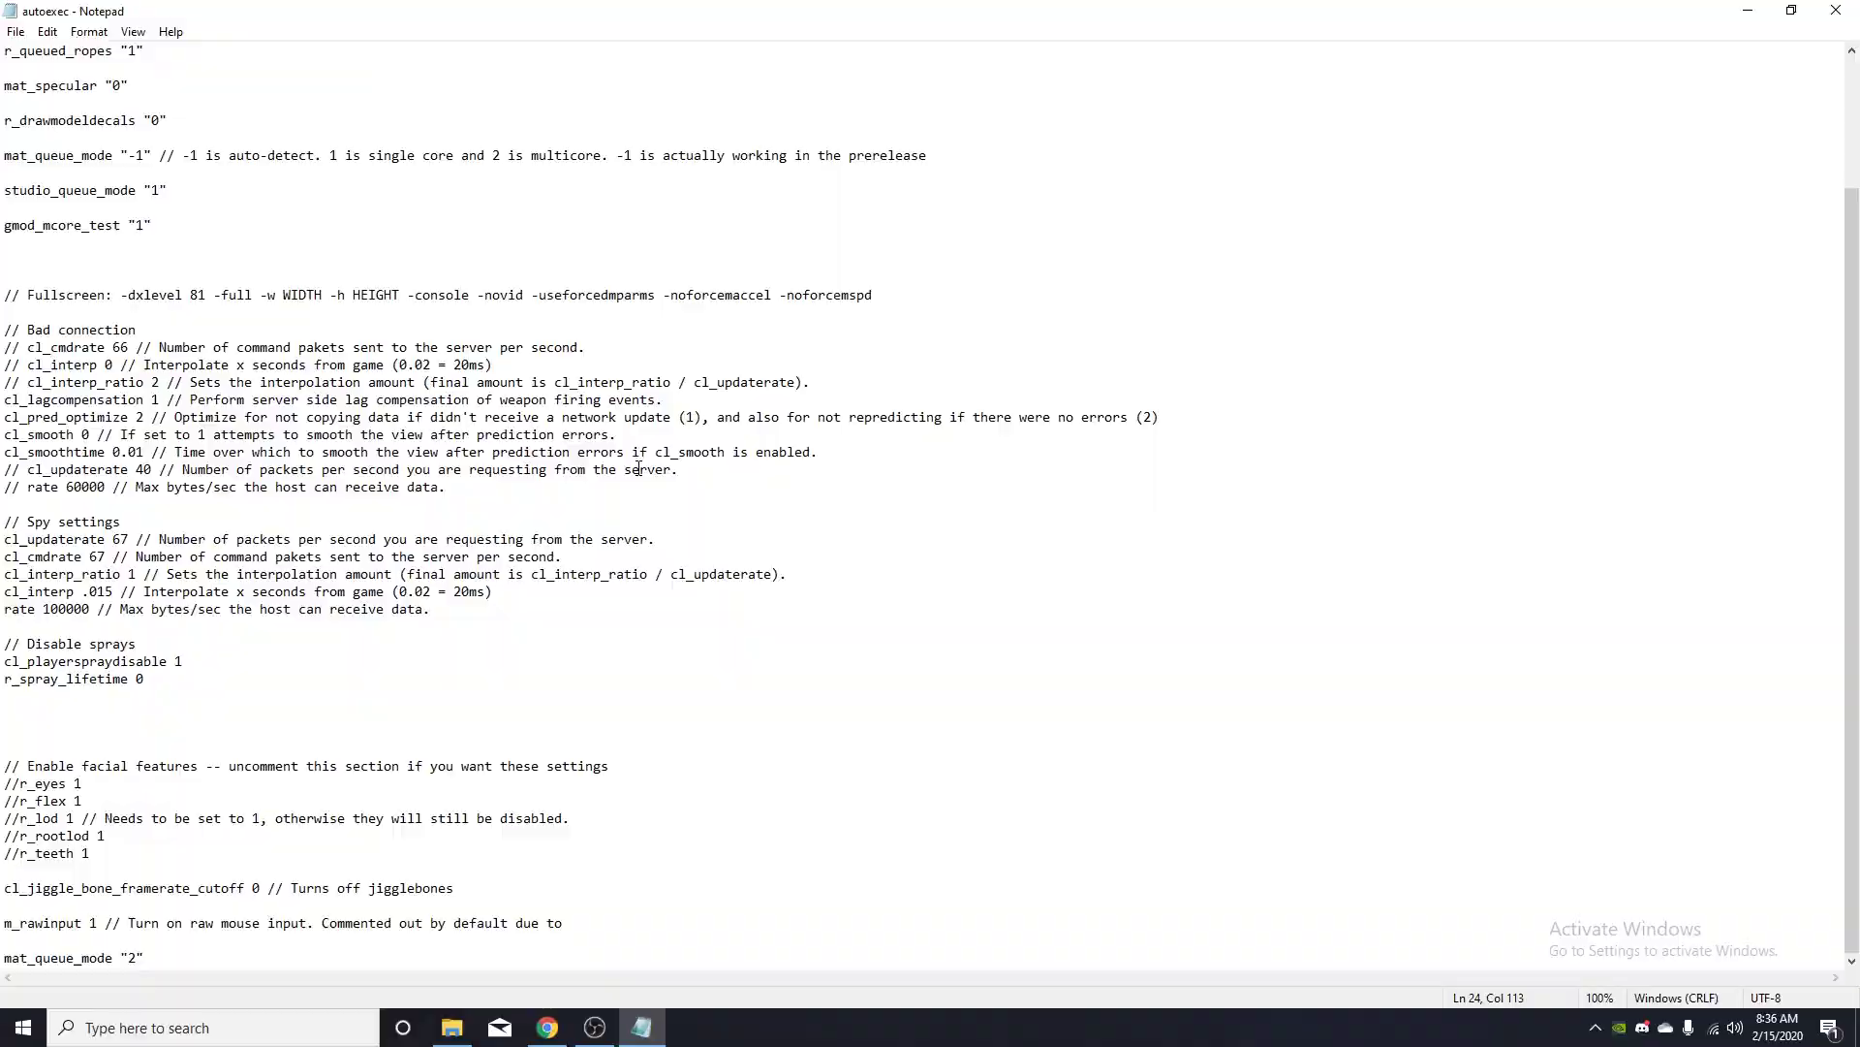
{"action": "key", "text": "alt+Tab"}
{"action": "scroll", "coordinate": [1076, 689], "scroll_direction": "down", "scroll_amount": 3}
{"action": "left_click", "coordinate": [1065, 688]}
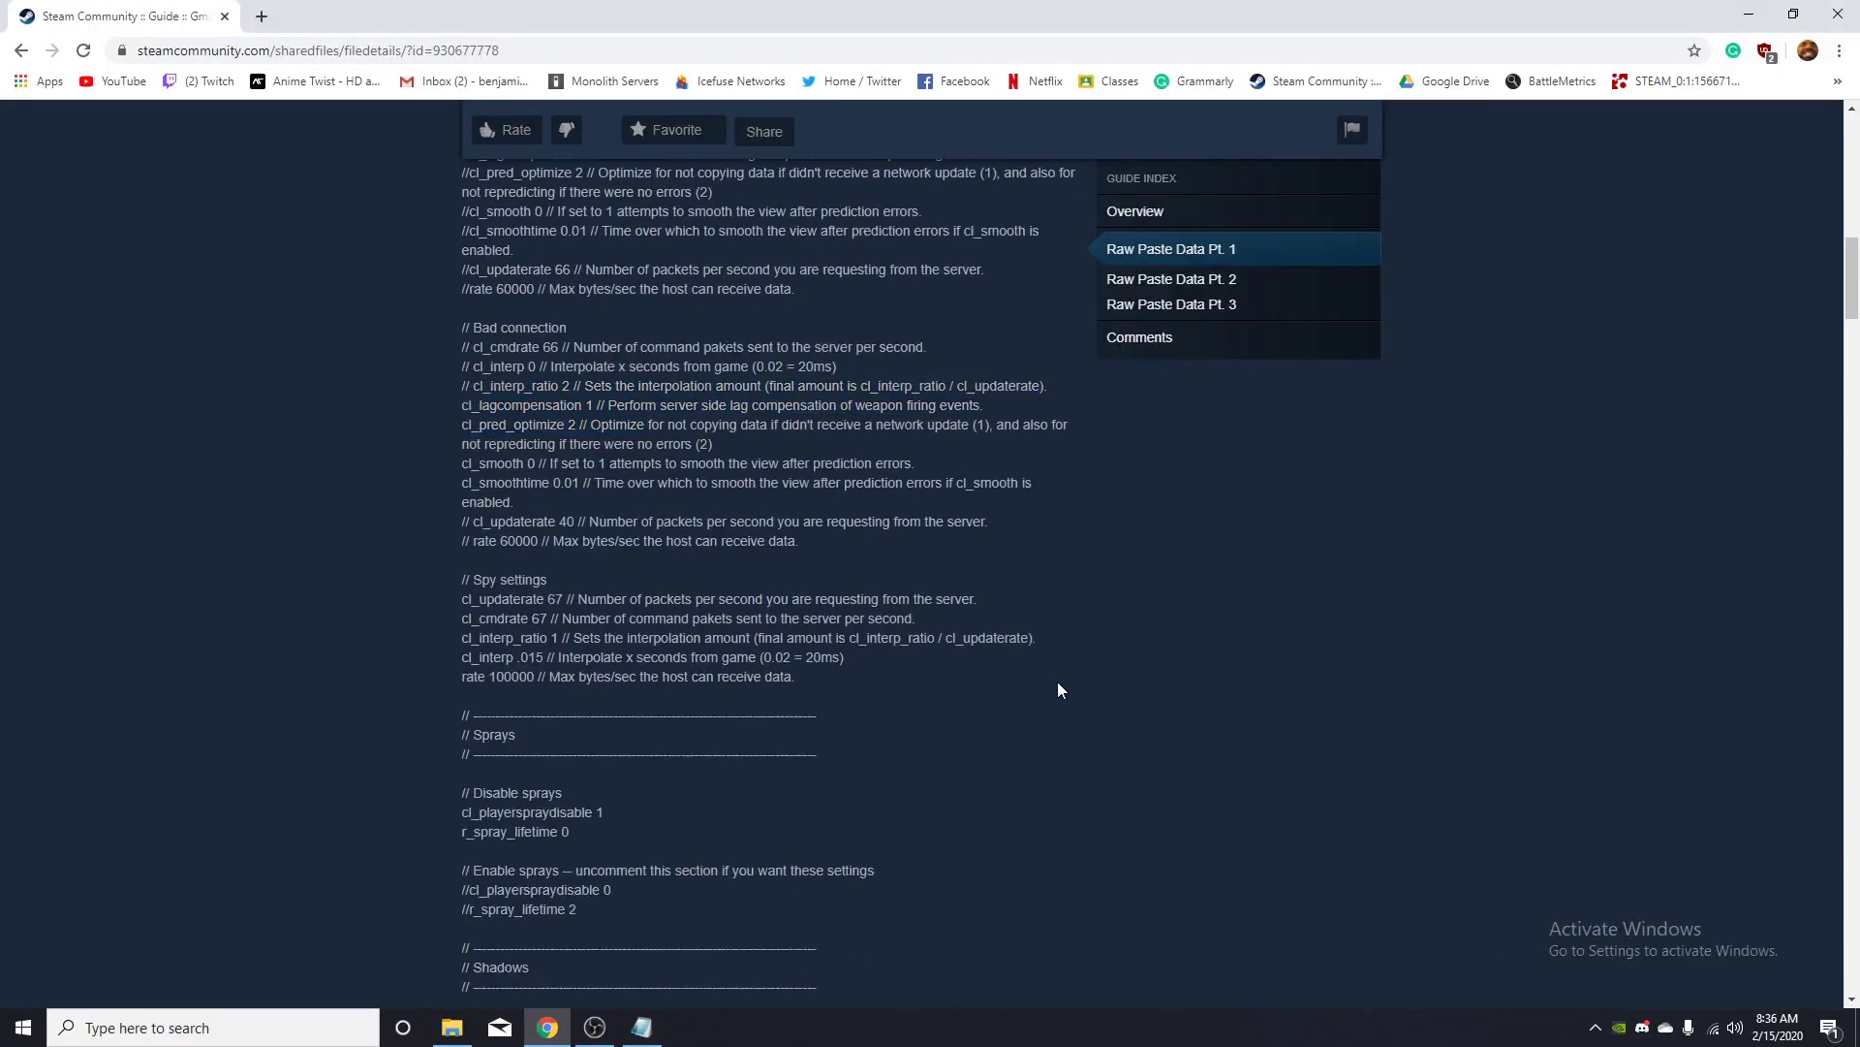
{"action": "scroll", "coordinate": [1059, 690], "scroll_direction": "down", "scroll_amount": 2}
{"action": "left_click_drag", "start_coordinate": [462, 612], "coordinate": [582, 639]}
{"action": "left_click", "coordinate": [601, 632]}
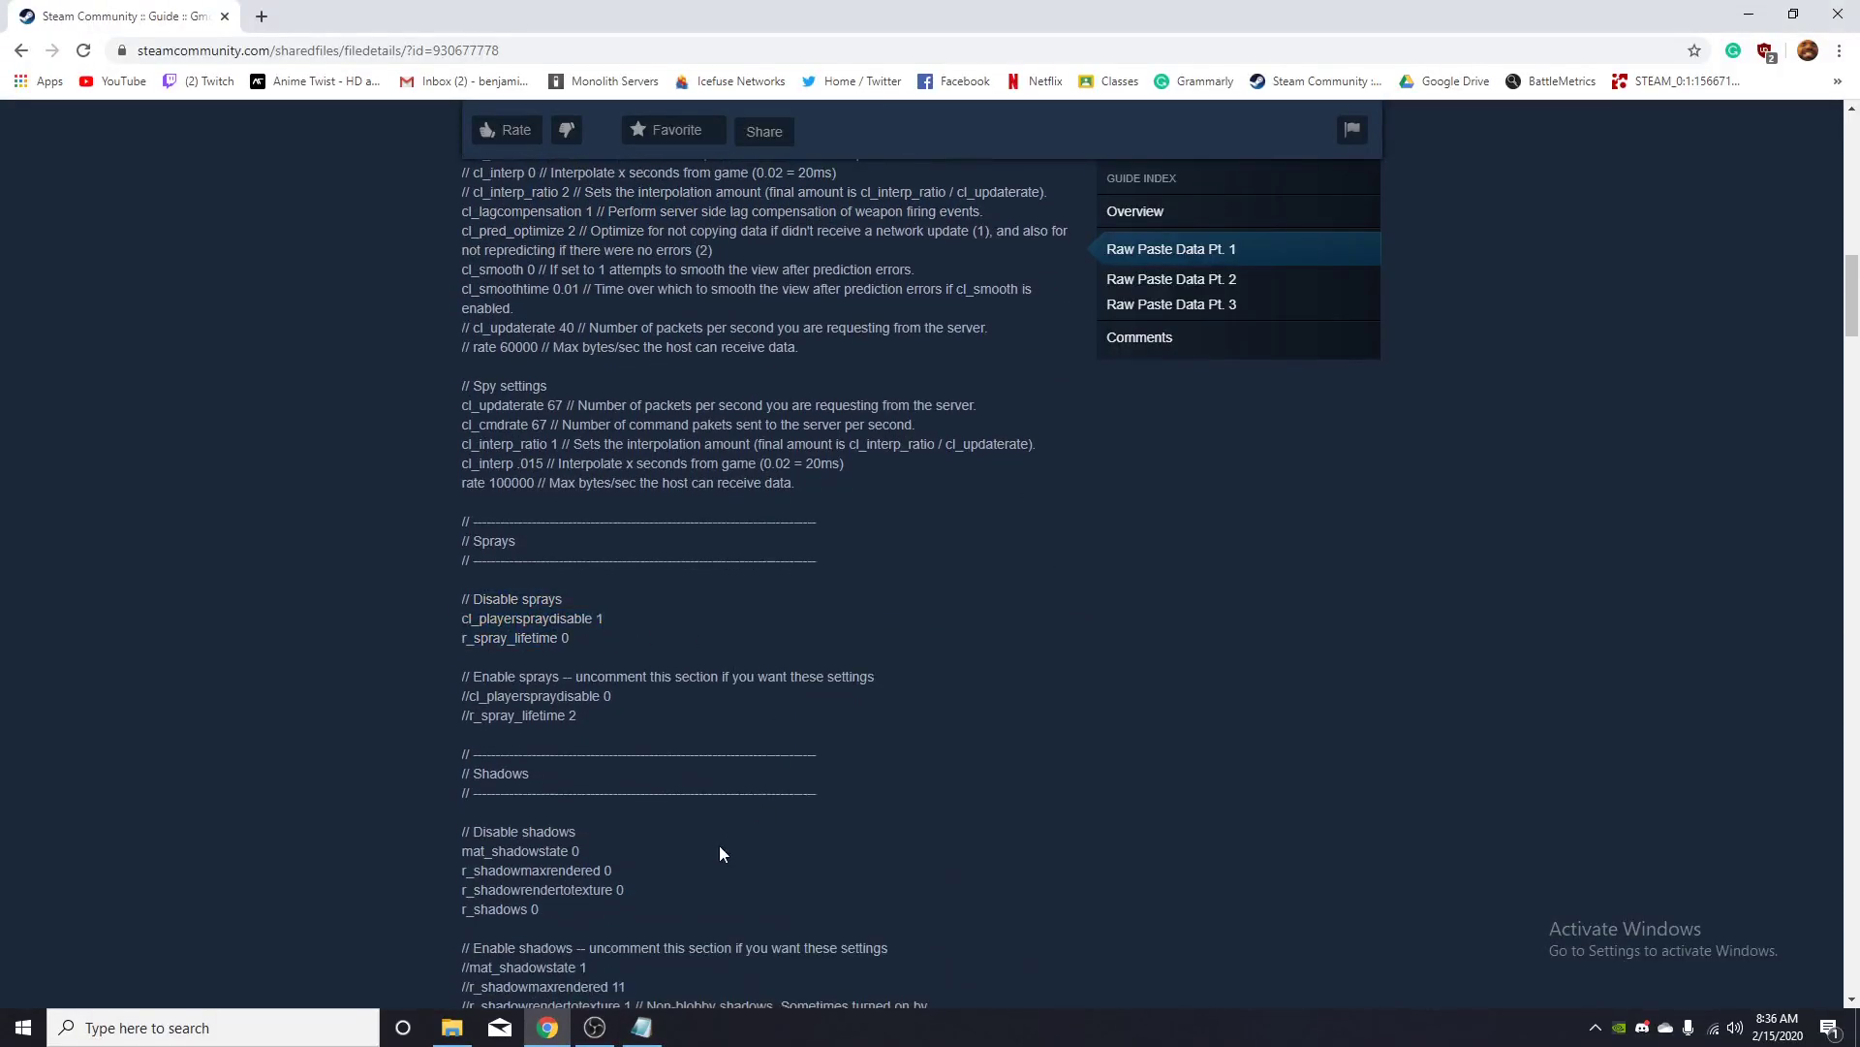
{"action": "left_click_drag", "start_coordinate": [719, 846], "coordinate": [463, 829]}
{"action": "scroll", "coordinate": [1044, 654], "scroll_direction": "down", "scroll_amount": 4}
{"action": "left_click_drag", "start_coordinate": [1045, 676], "coordinate": [463, 560]}
{"action": "left_click", "coordinate": [973, 759]}
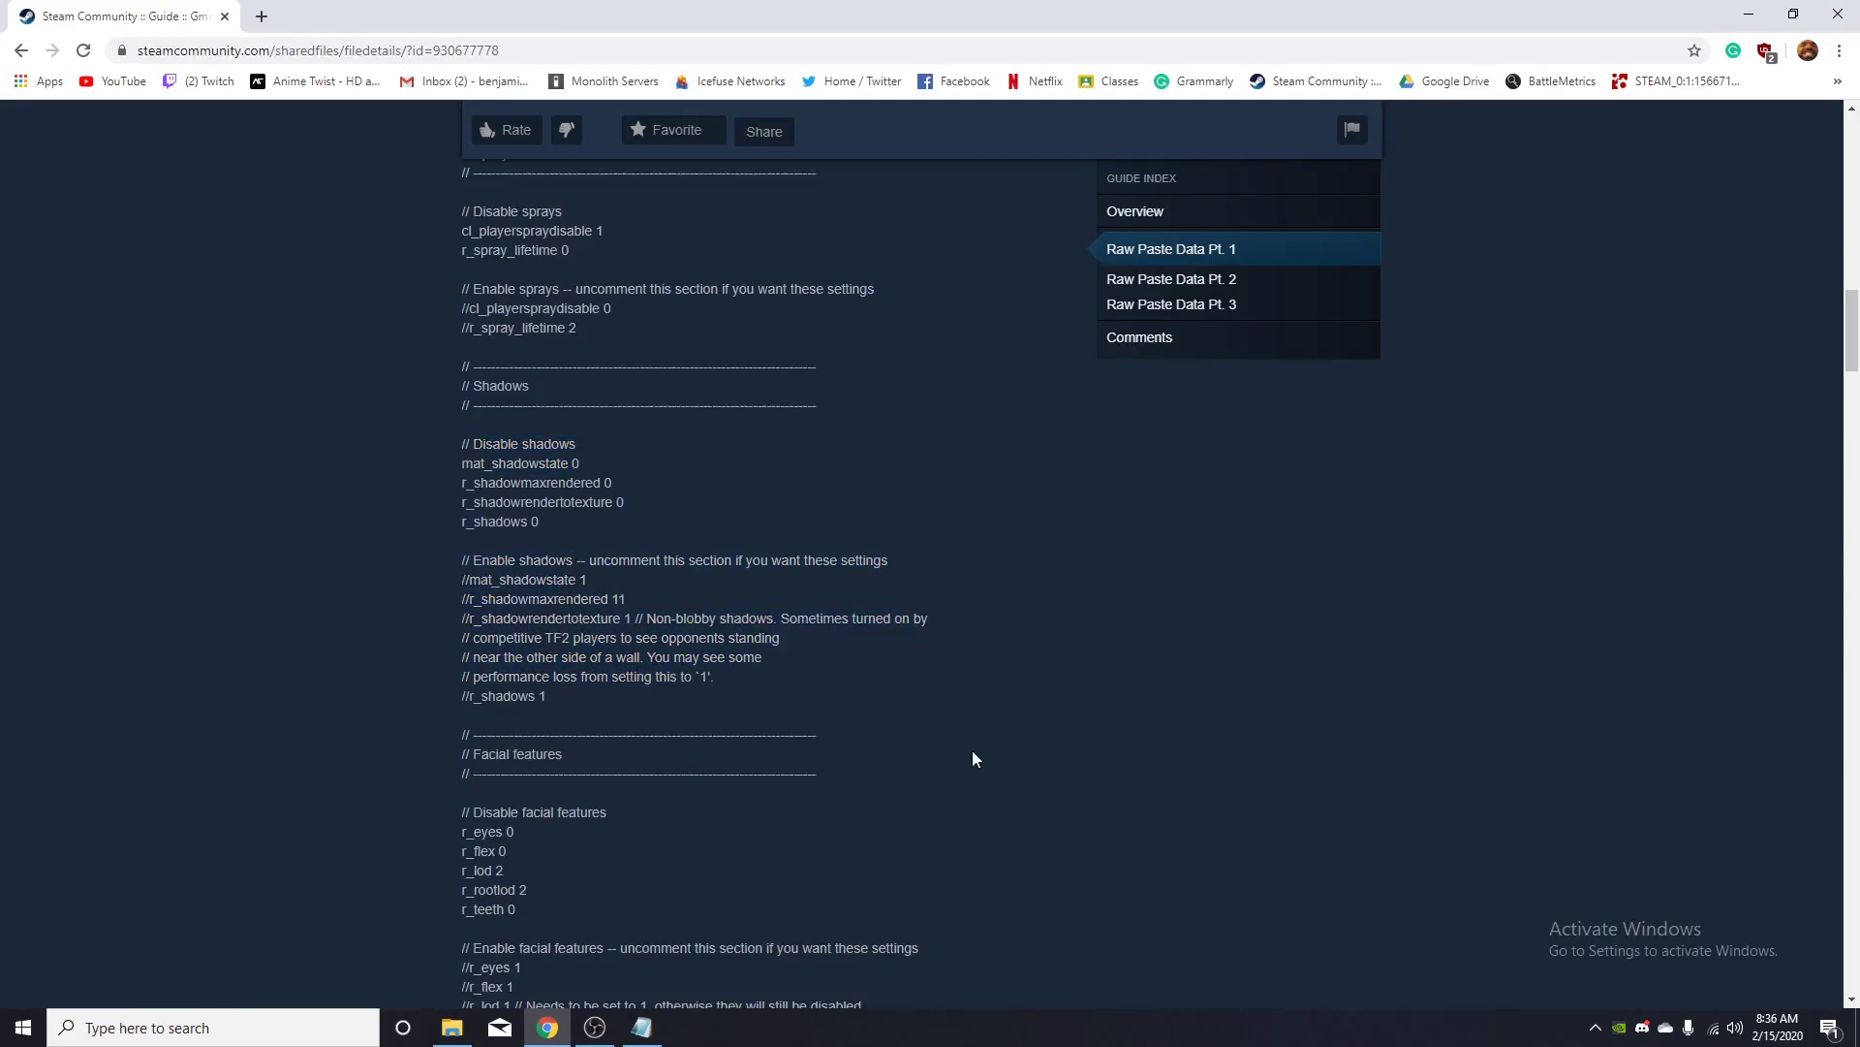
Select the Graphical commands from the header down to r_drawdetailprops 0.
{"action": "scroll", "coordinate": [973, 758], "scroll_direction": "down", "scroll_amount": 3}
{"action": "left_click_drag", "start_coordinate": [572, 644], "coordinate": [459, 518]}
{"action": "left_click", "coordinate": [985, 610]}
{"action": "scroll", "coordinate": [1027, 601], "scroll_direction": "down", "scroll_amount": 5}
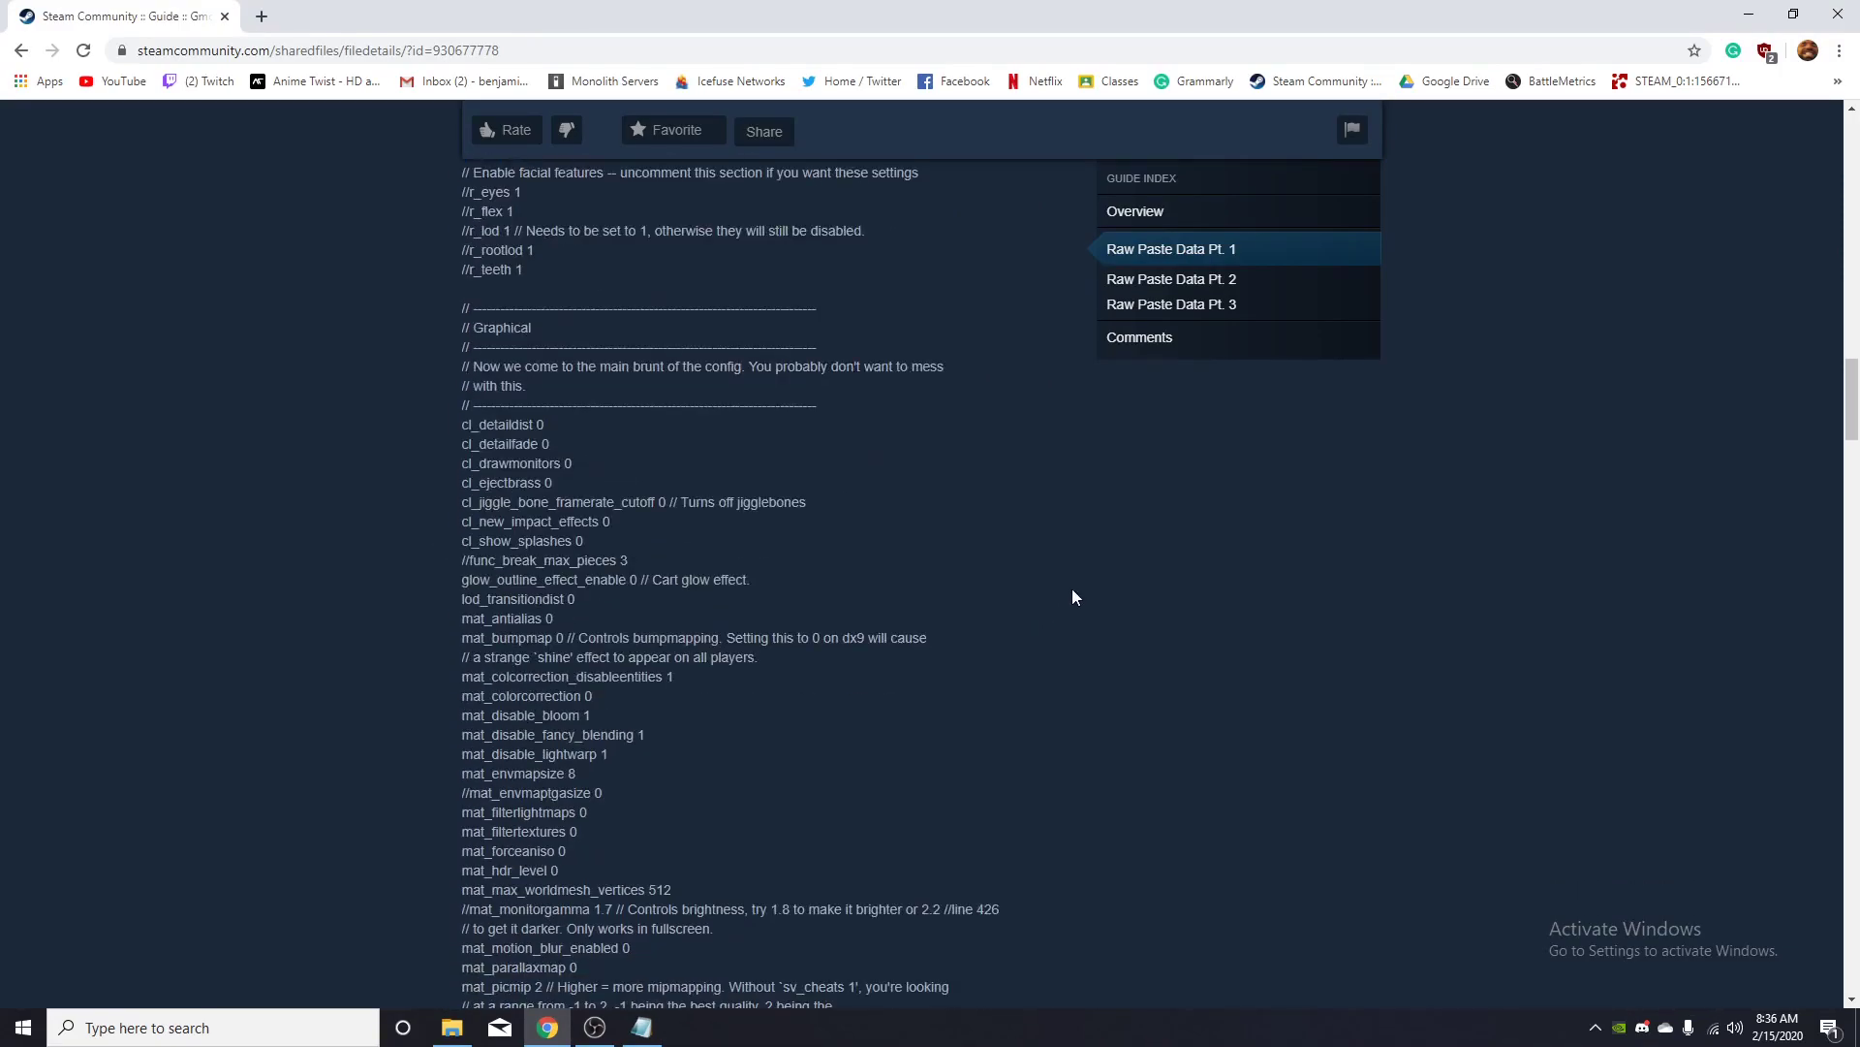
{"action": "scroll", "coordinate": [887, 699], "scroll_direction": "up", "scroll_amount": 3}
{"action": "left_click_drag", "start_coordinate": [463, 597], "coordinate": [736, 988]}
{"action": "left_click", "coordinate": [1277, 597]}
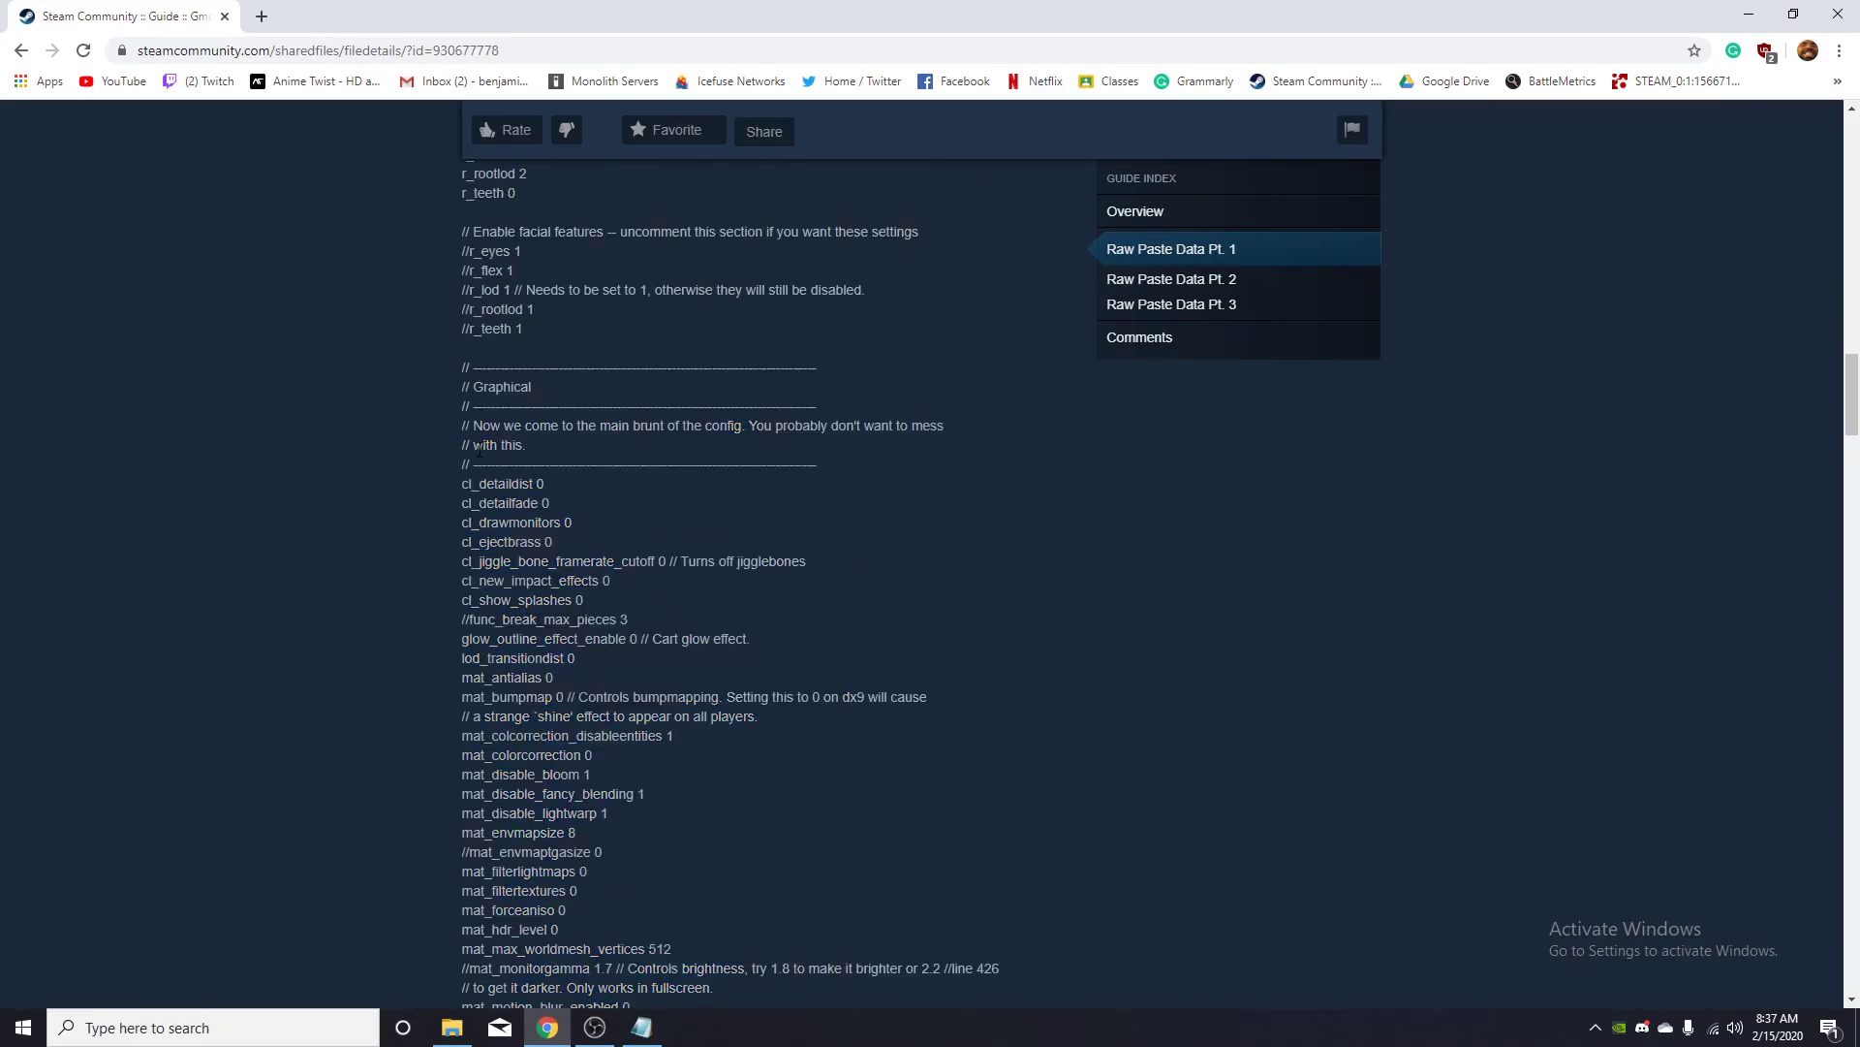
{"action": "left_click_drag", "start_coordinate": [395, 341], "coordinate": [880, 407]}
{"action": "scroll", "coordinate": [1047, 735], "scroll_direction": "down", "scroll_amount": 15}
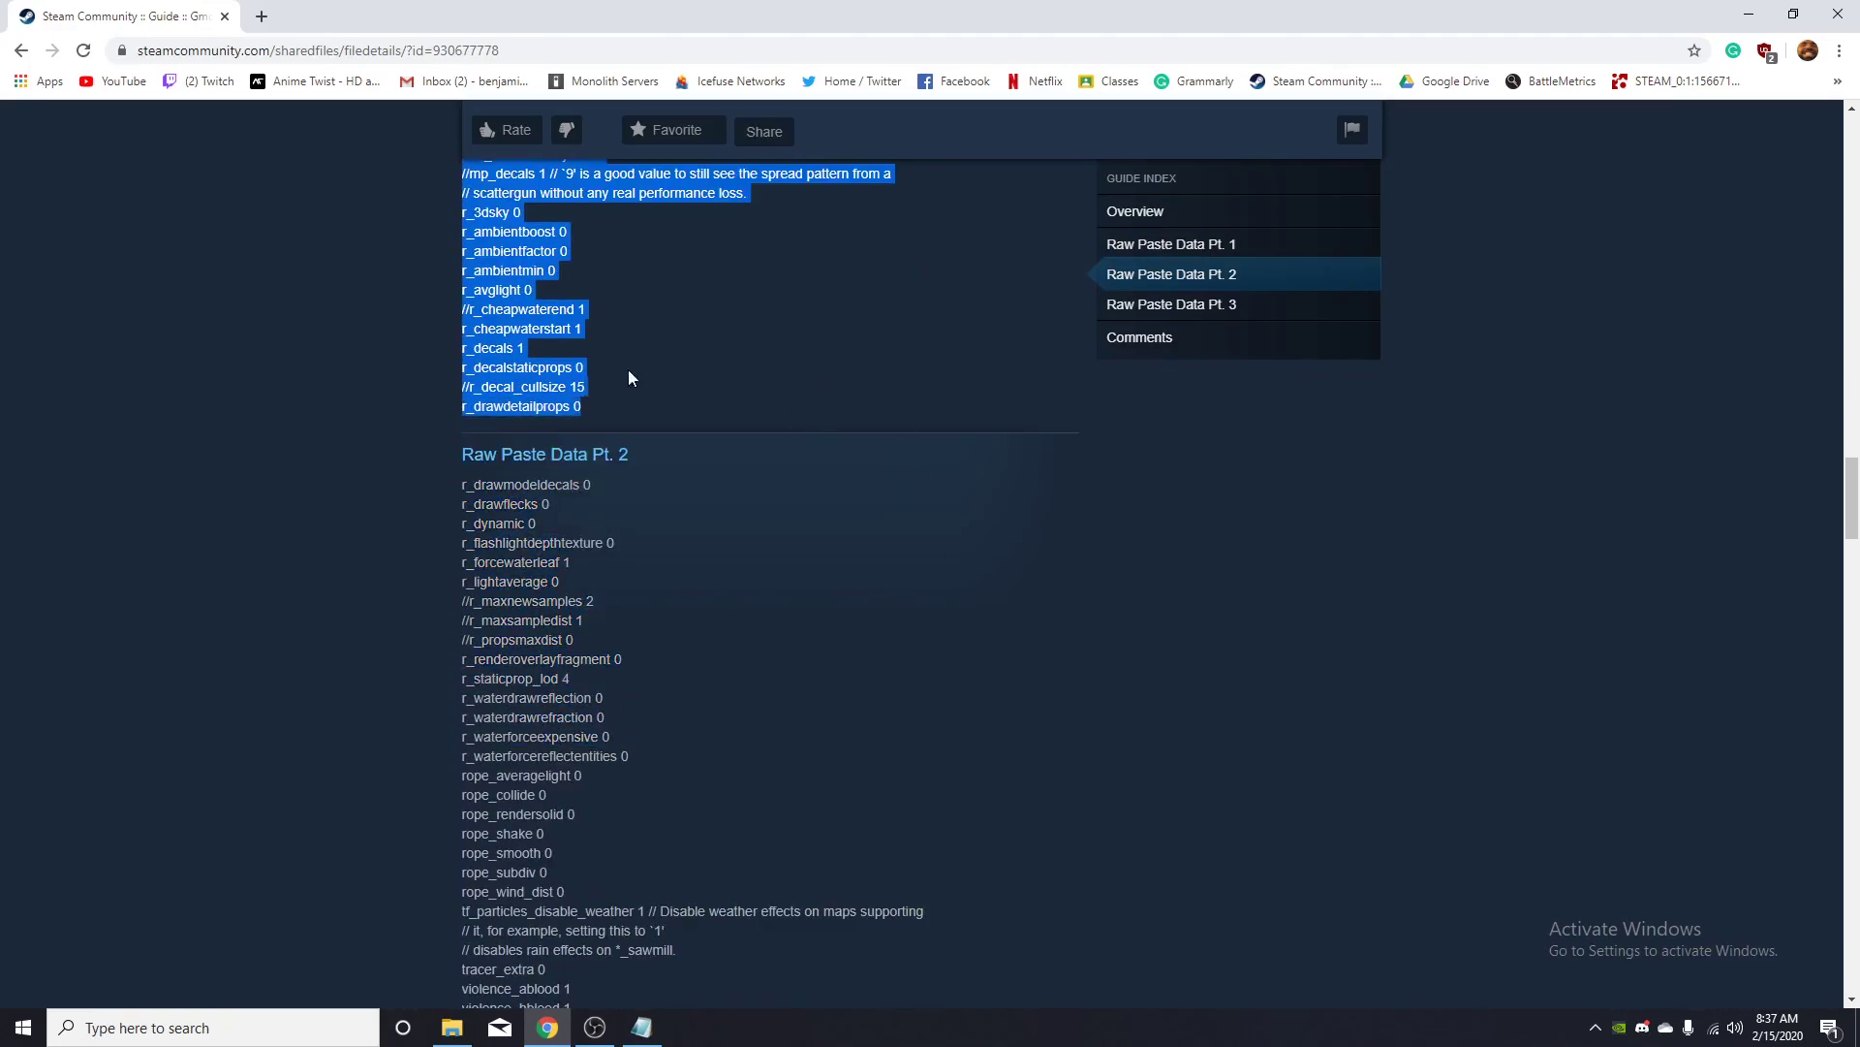
Return to autoexec.cfg in Notepad and scroll from the top down to the Fullscreen line.
{"action": "key", "text": "alt+Tab"}
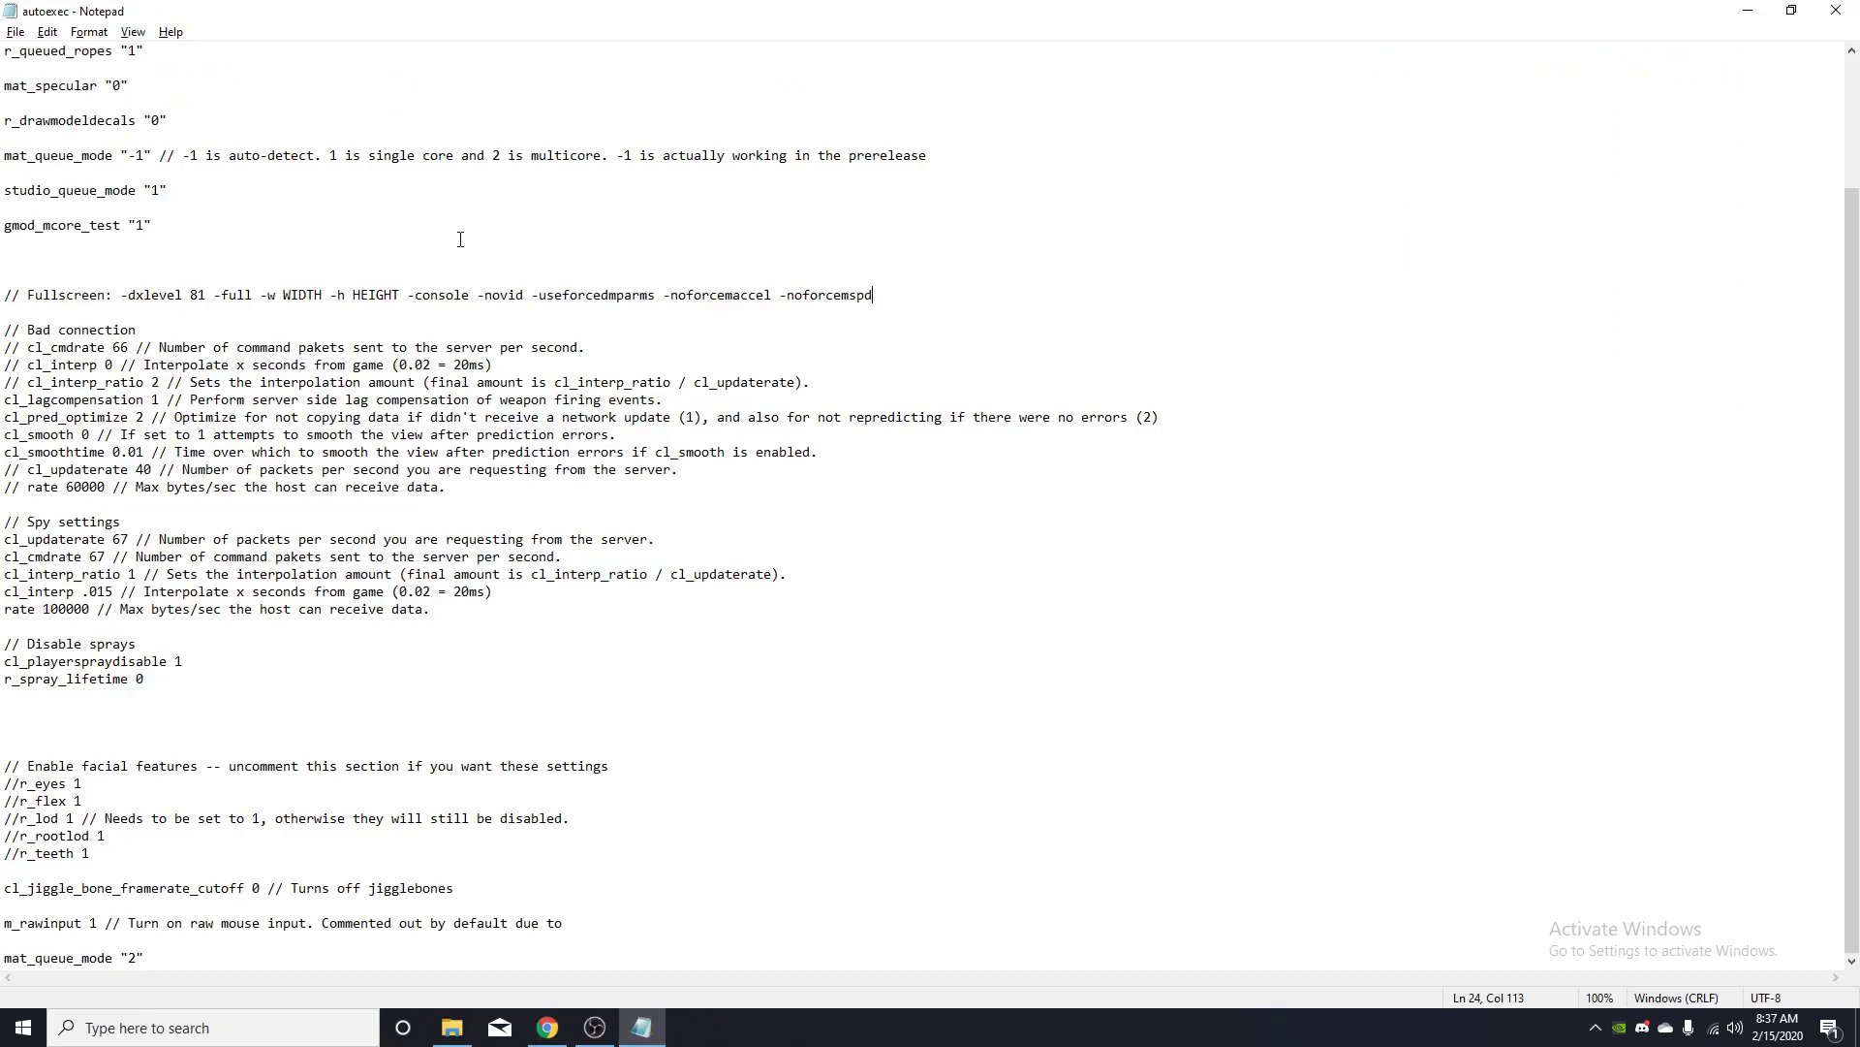
{"action": "scroll", "coordinate": [460, 239], "scroll_direction": "up", "scroll_amount": 3}
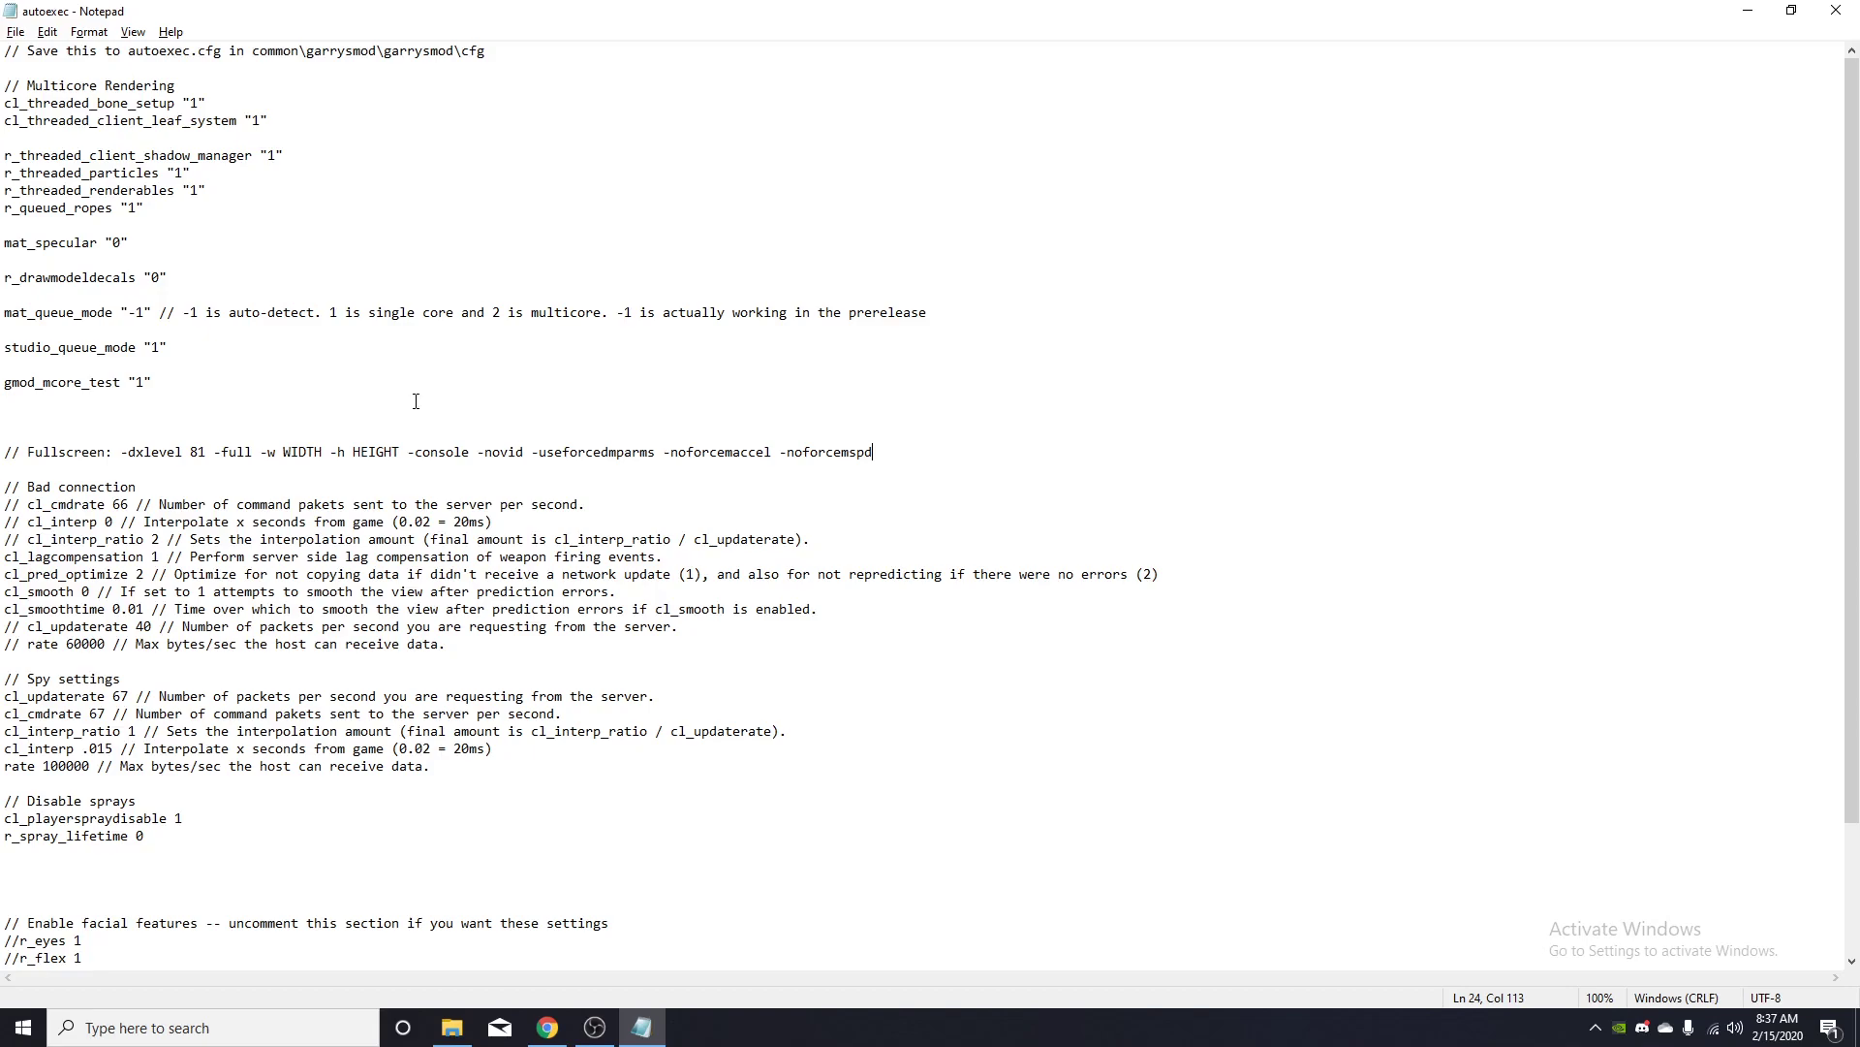
{"action": "scroll", "coordinate": [416, 401], "scroll_direction": "down", "scroll_amount": 3}
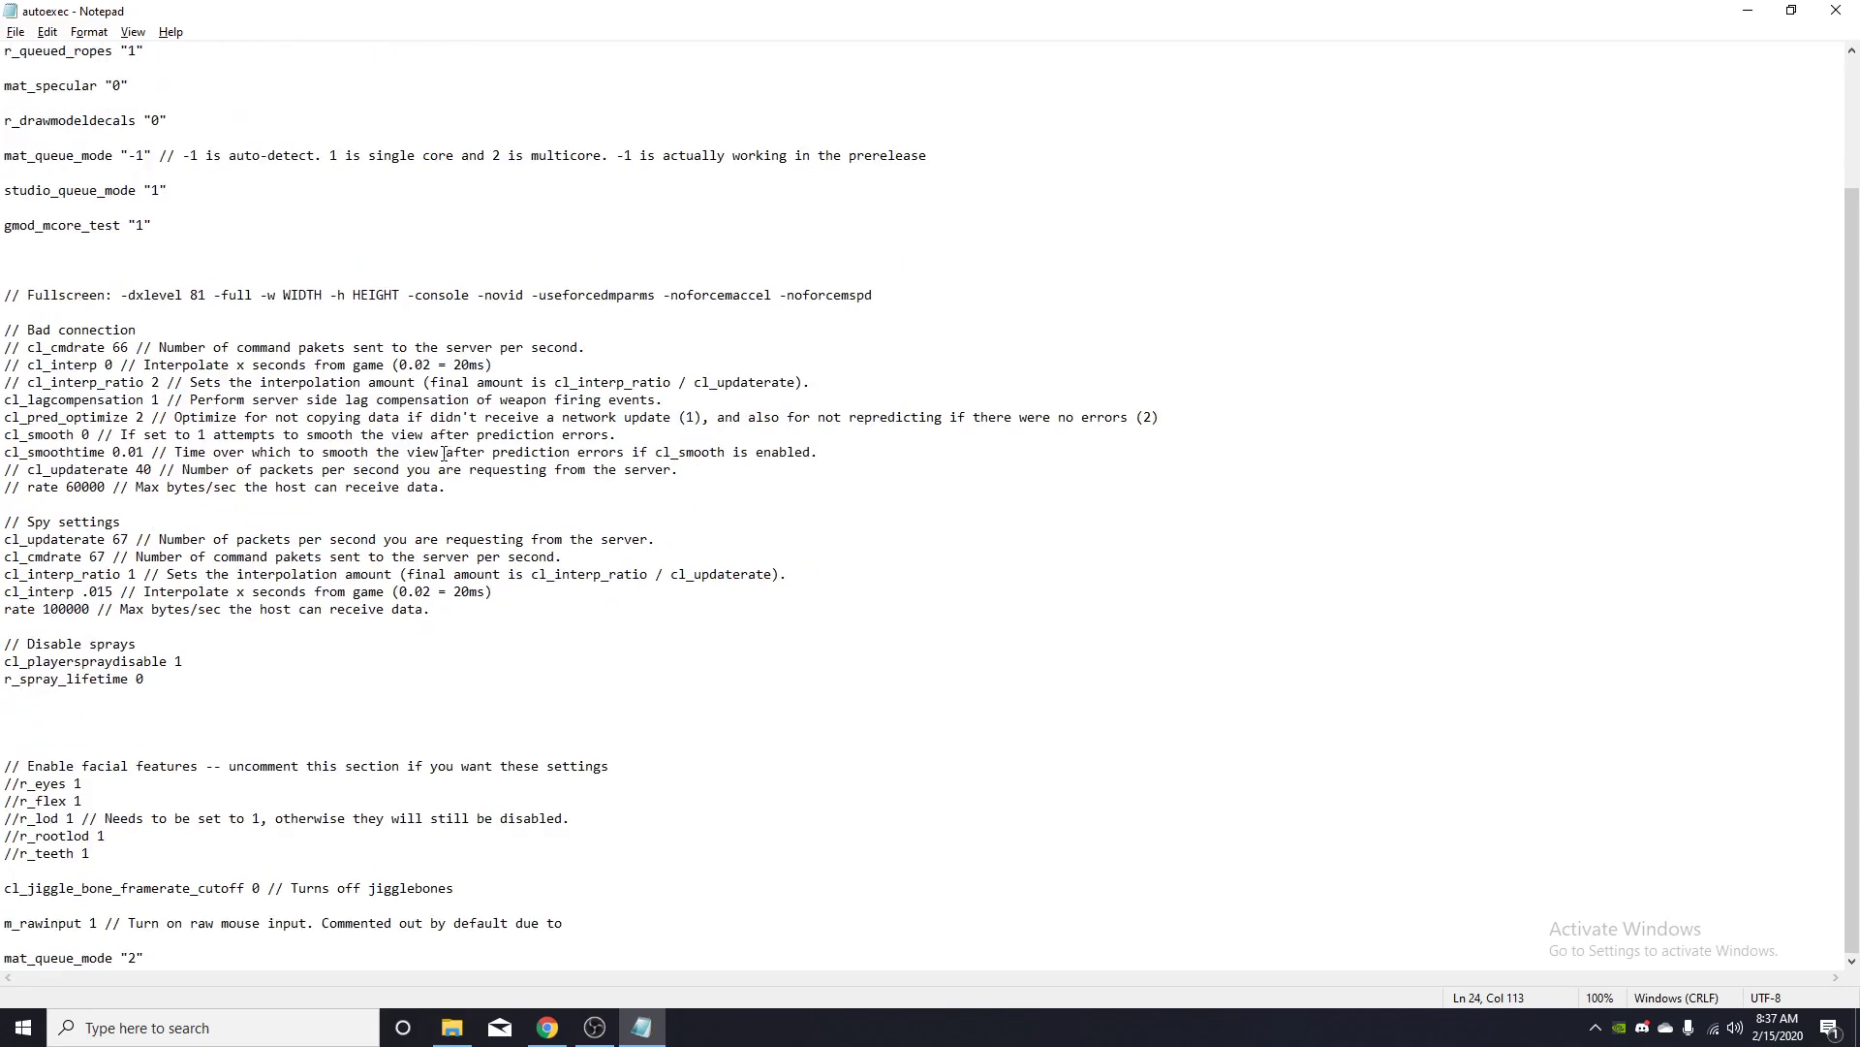